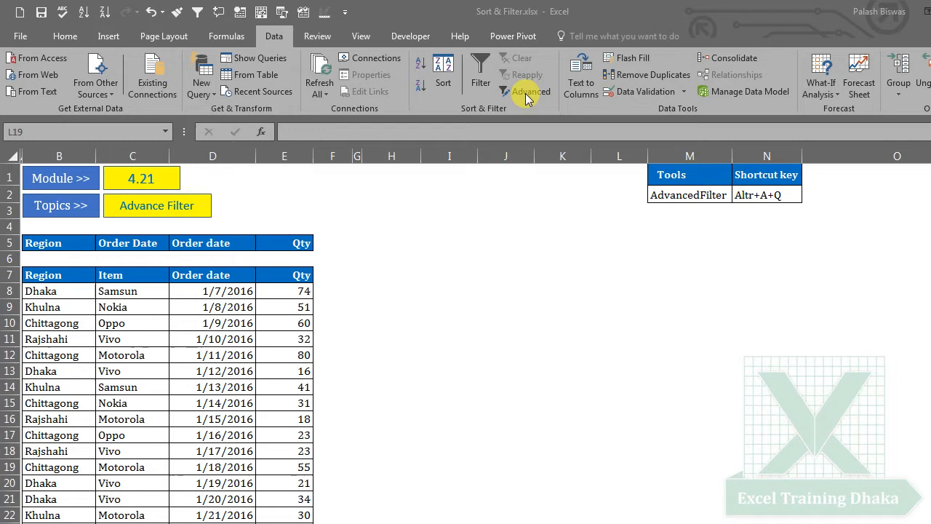
click(357, 274)
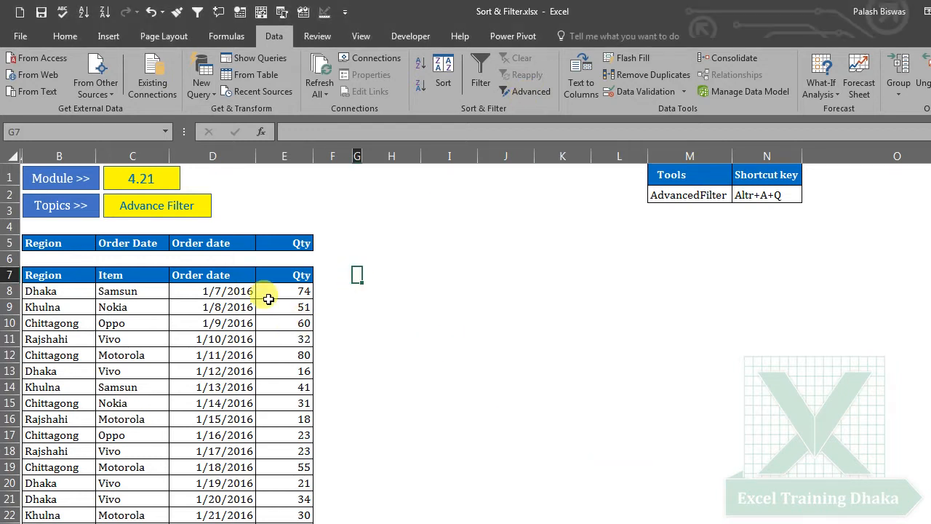
click(245, 303)
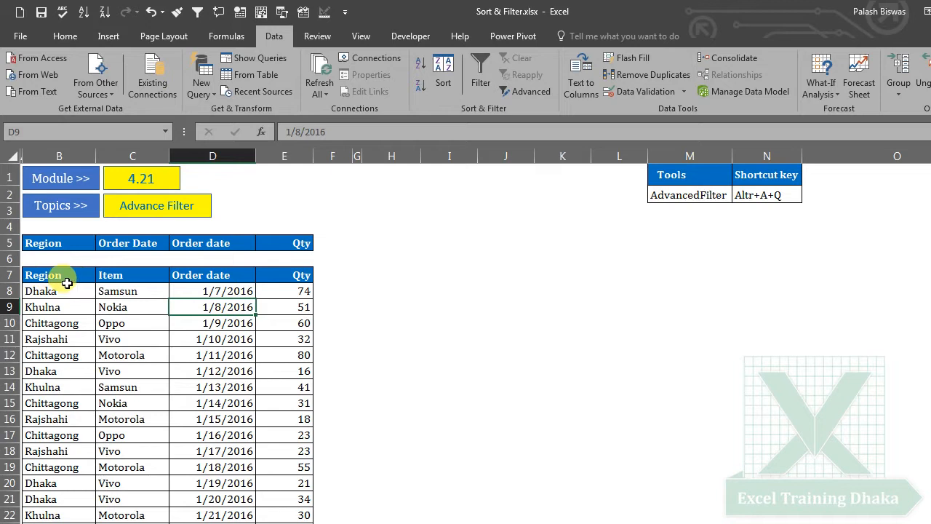
drag(54, 278, 22, 499)
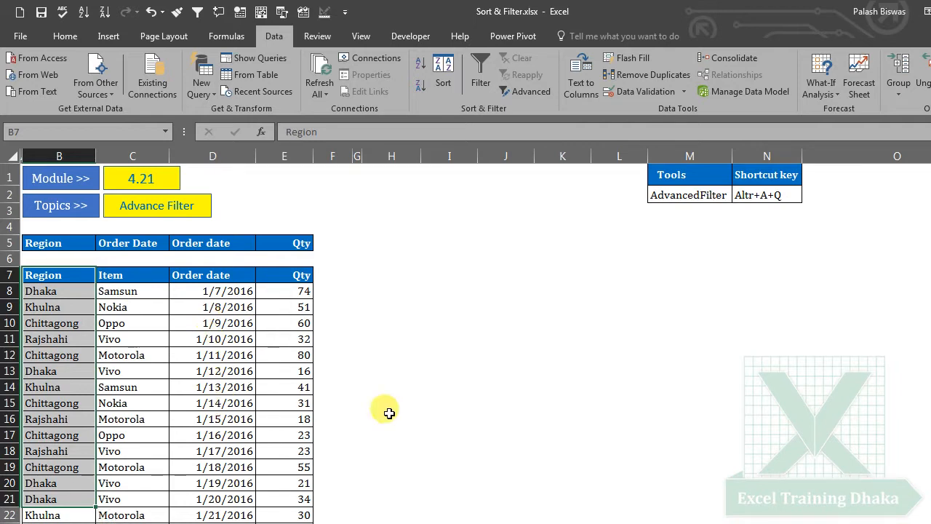
click(459, 321)
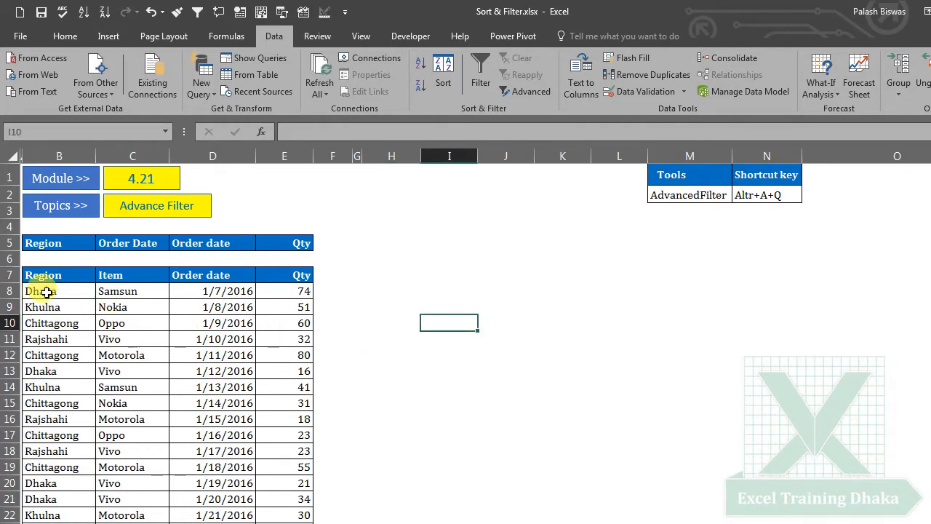
drag(39, 275, 276, 267)
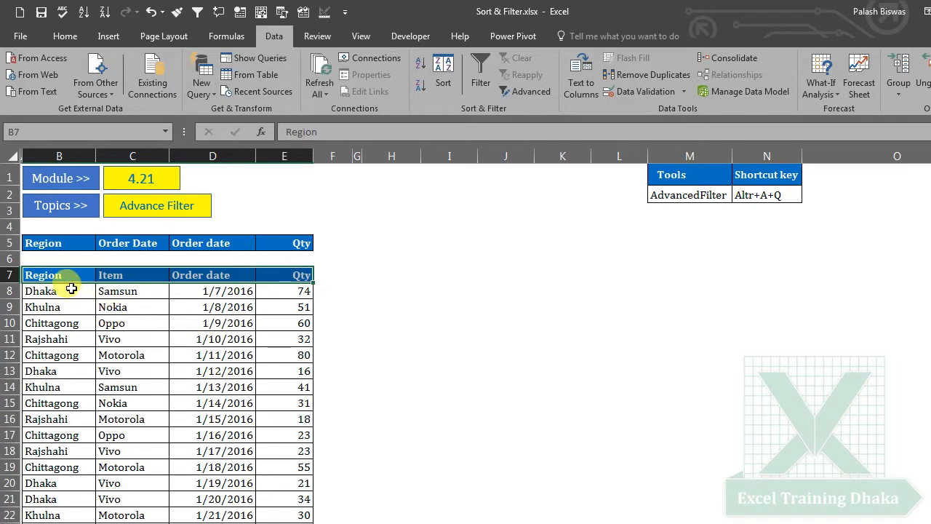
click(120, 323)
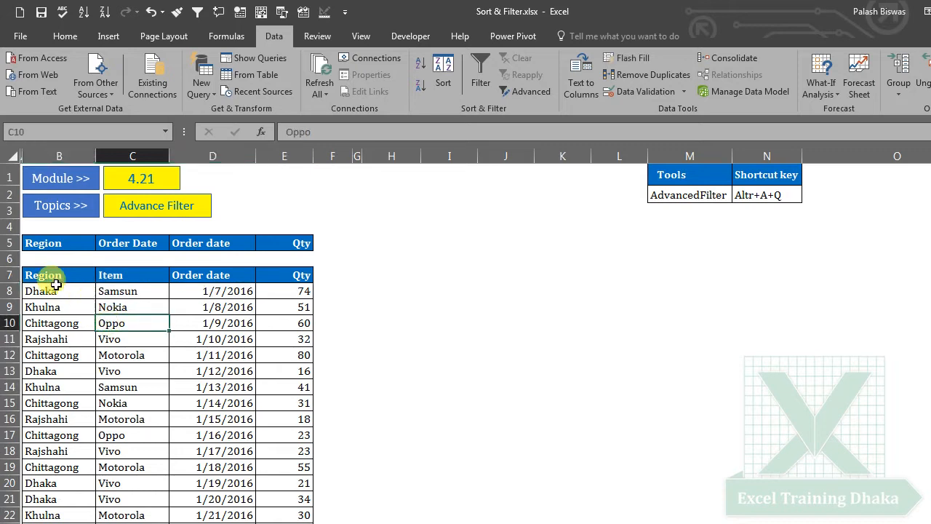
click(14, 258)
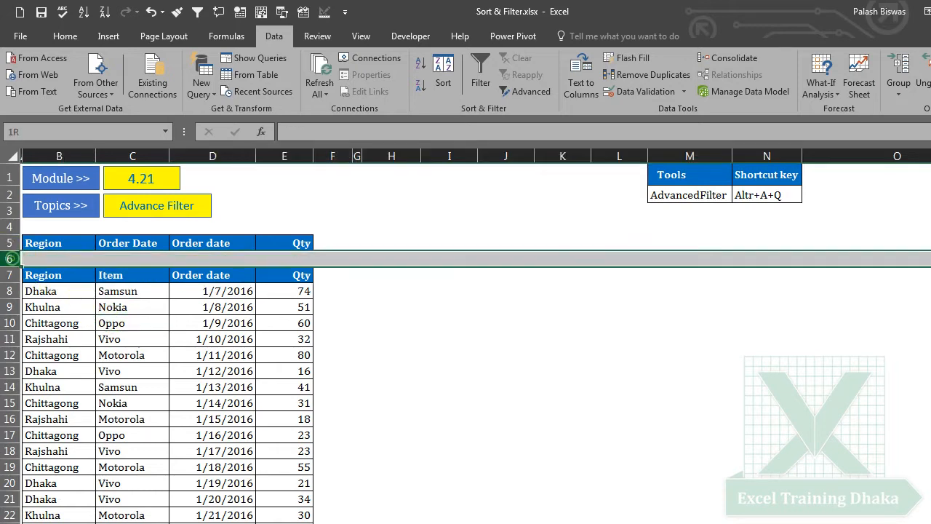
right_click(201, 258)
key(Escape)
Copy the data table's header row B7:E7 and paste it over the criteria headers starting at B5
drag(40, 275, 270, 266)
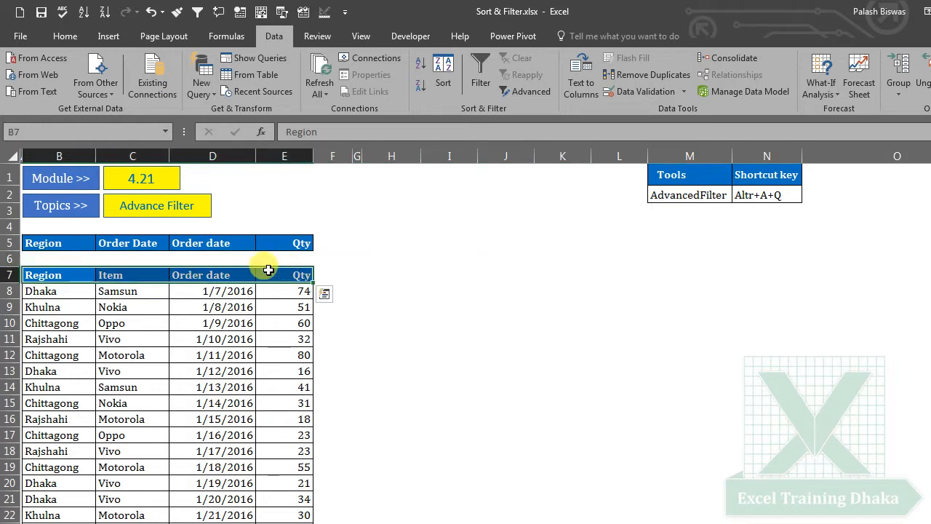
right_click(69, 275)
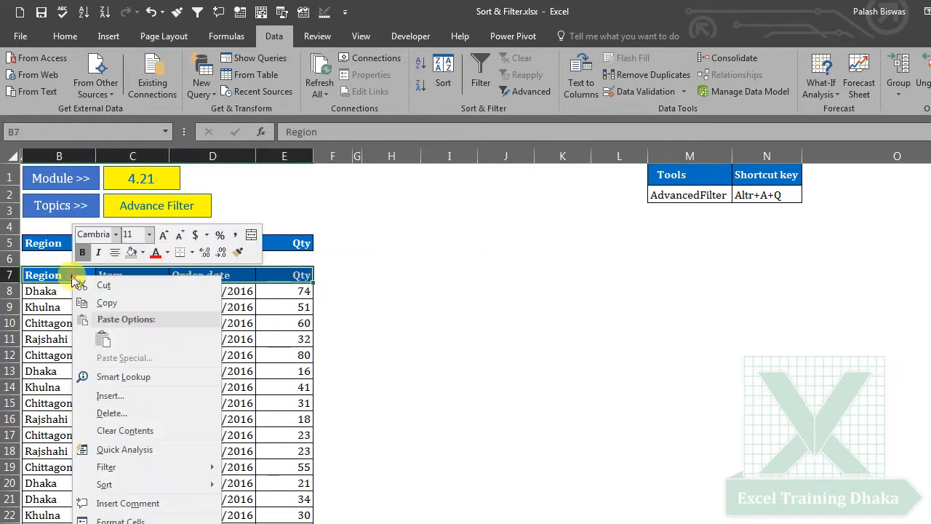
click(121, 299)
right_click(38, 243)
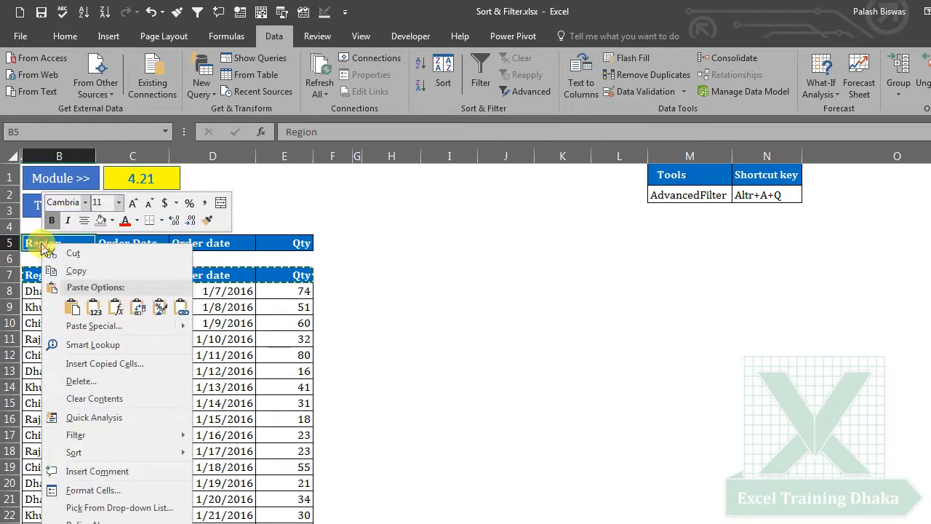
click(73, 303)
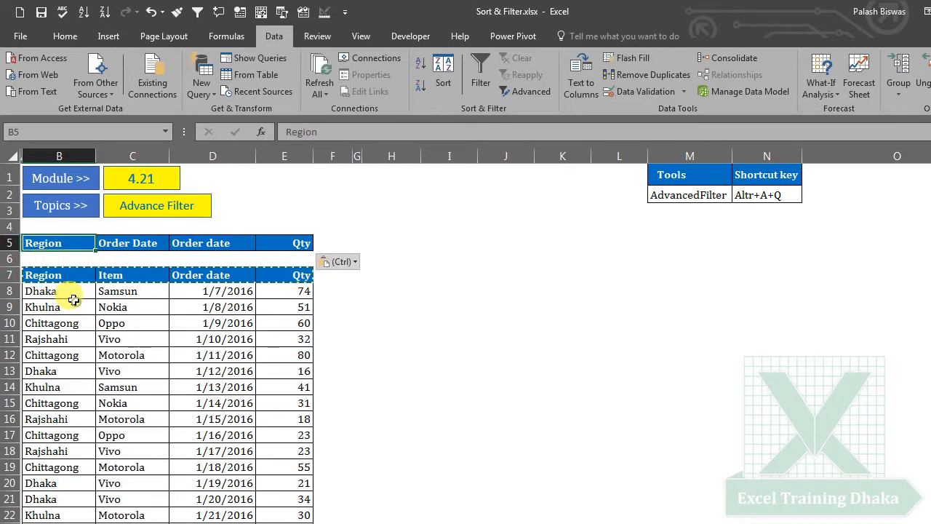
click(448, 338)
Insert two rows directly below the criteria headers in row 5 and clear their blue fill
click(11, 259)
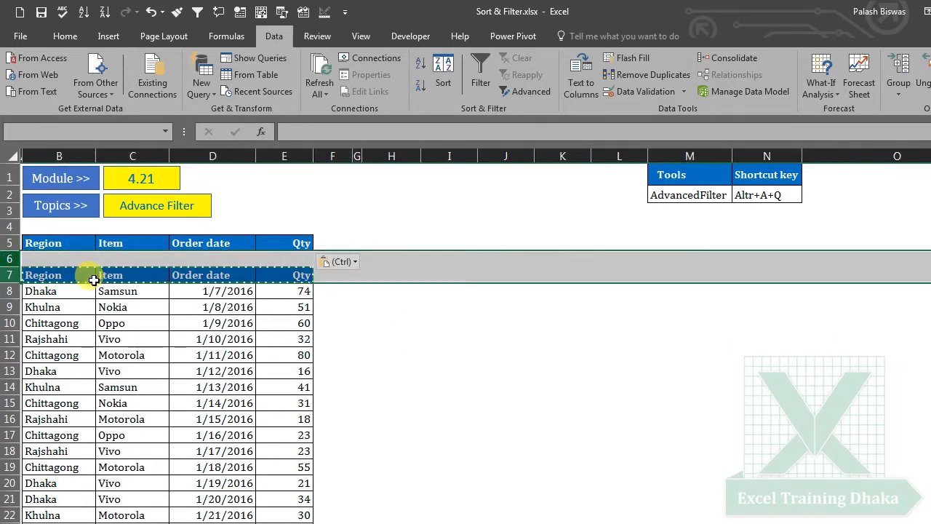
right_click(180, 265)
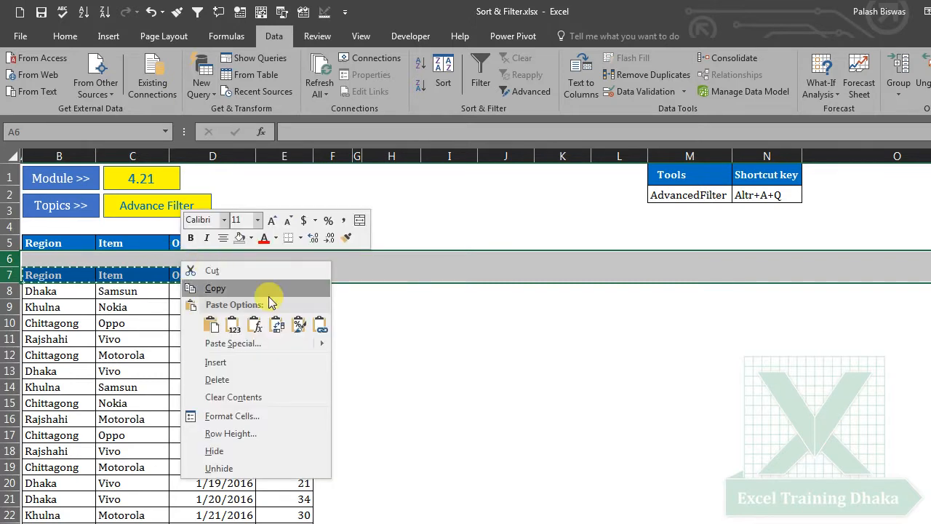
click(225, 364)
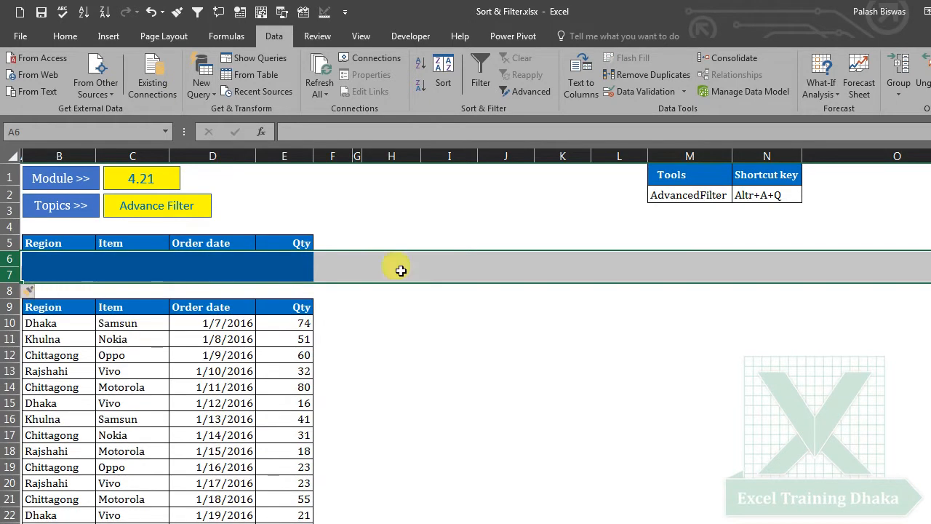
click(64, 35)
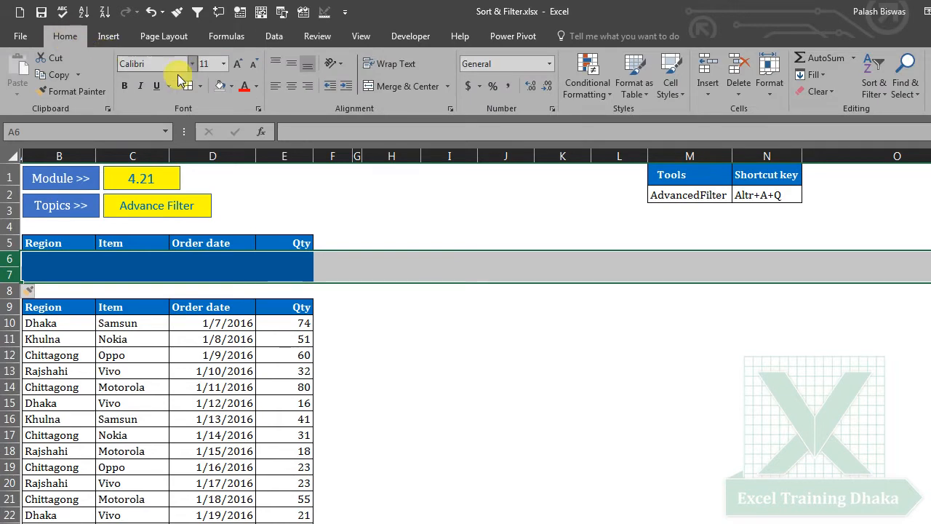
click(220, 87)
click(401, 302)
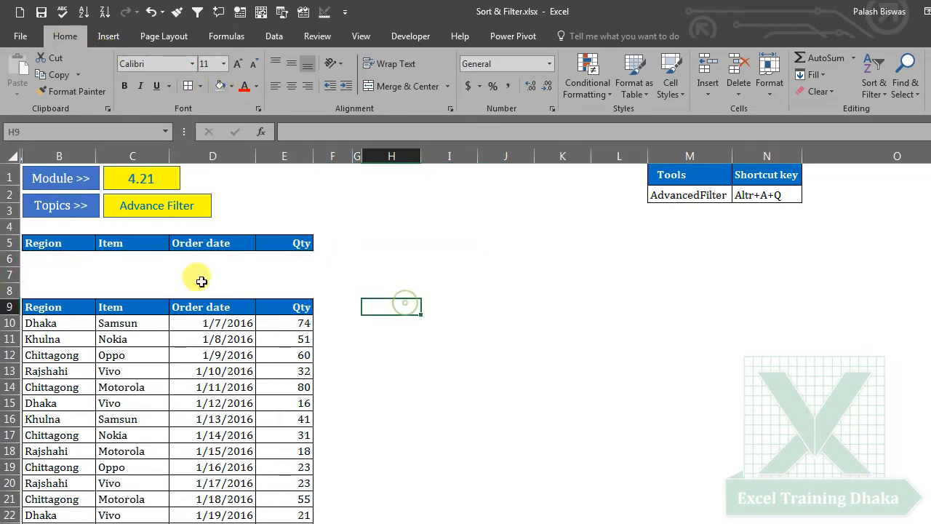
Copy Dhaka from B10 into B6, under the Region criteria header, as values only
click(91, 266)
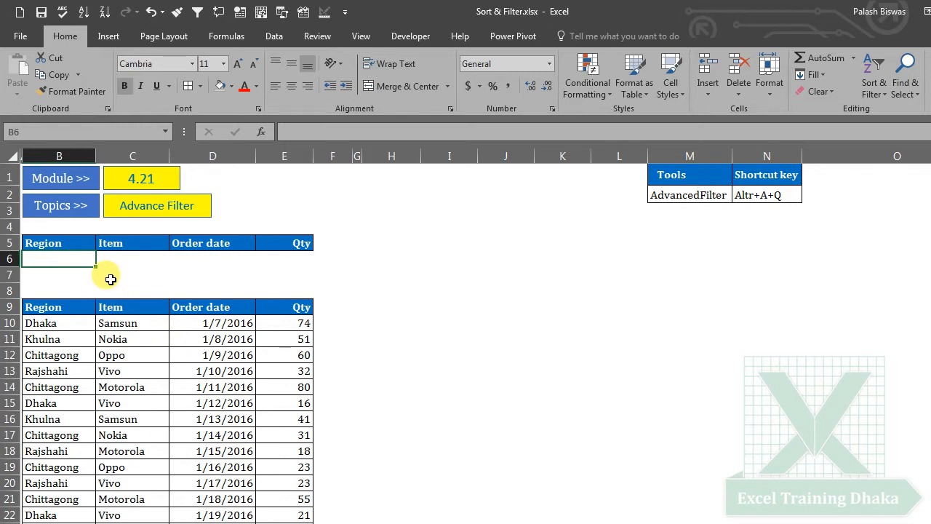
click(38, 322)
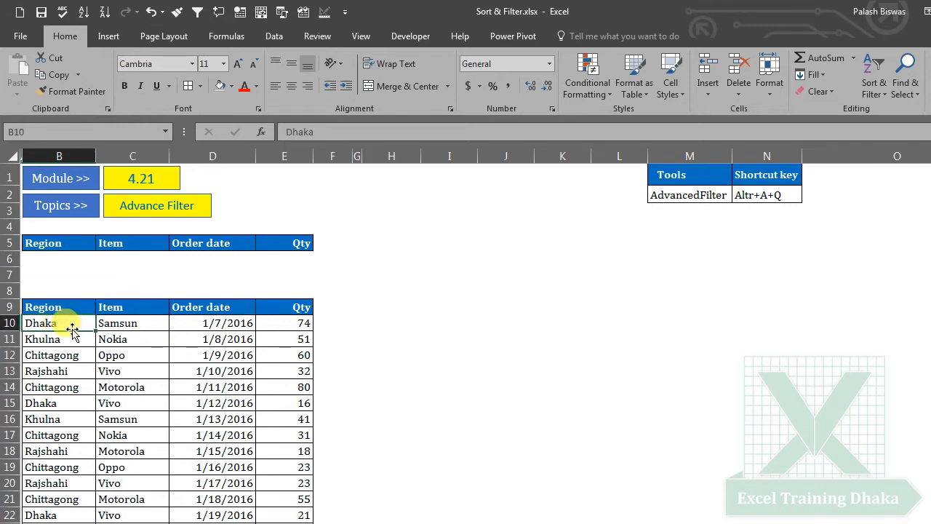
drag(71, 332, 75, 267)
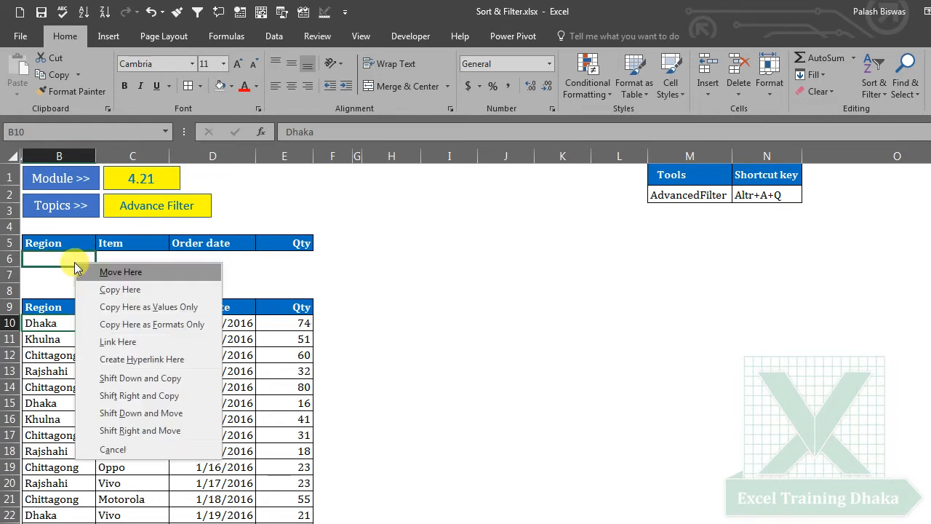
click(149, 306)
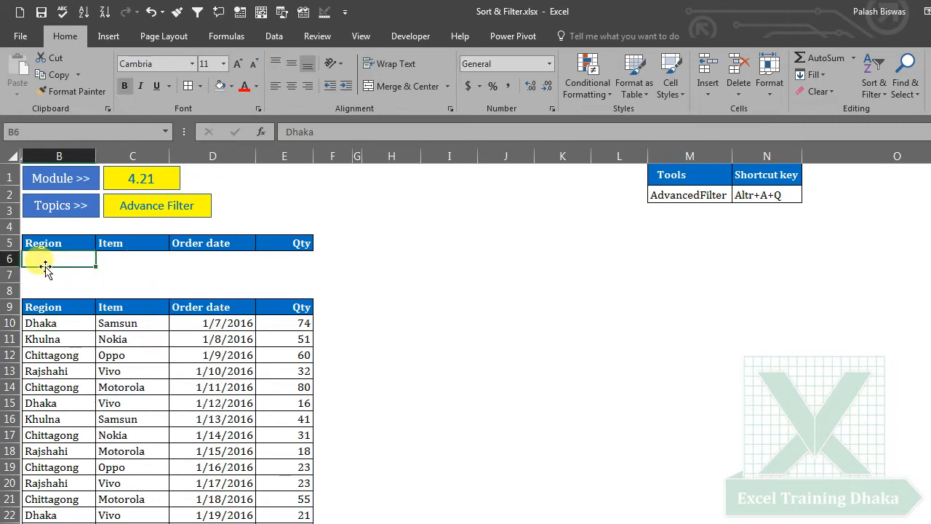
Set the font colour of the criteria cells B6:E6 to Automatic
click(256, 86)
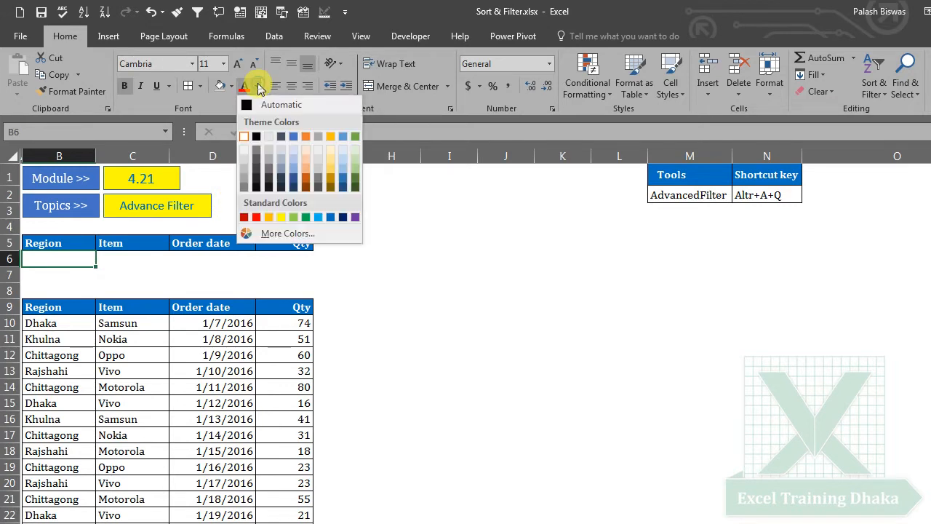
click(248, 107)
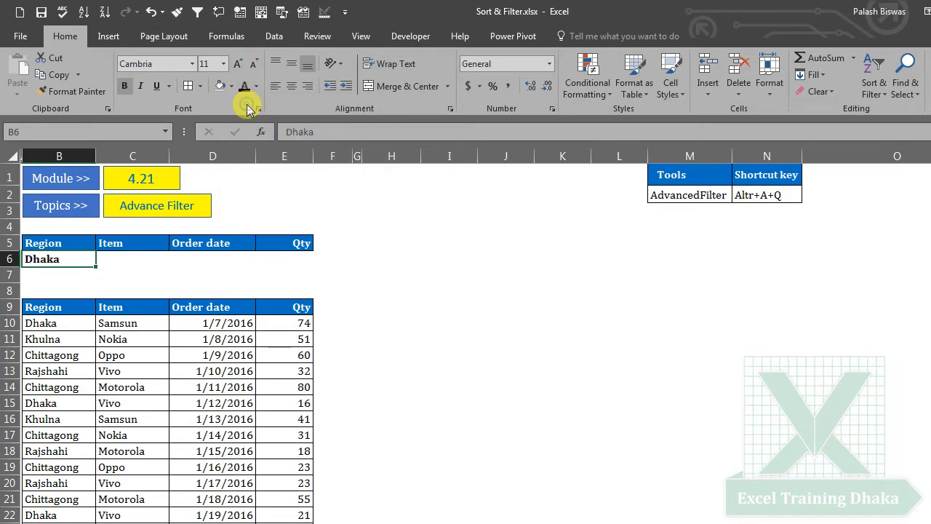
click(46, 337)
drag(44, 259, 281, 256)
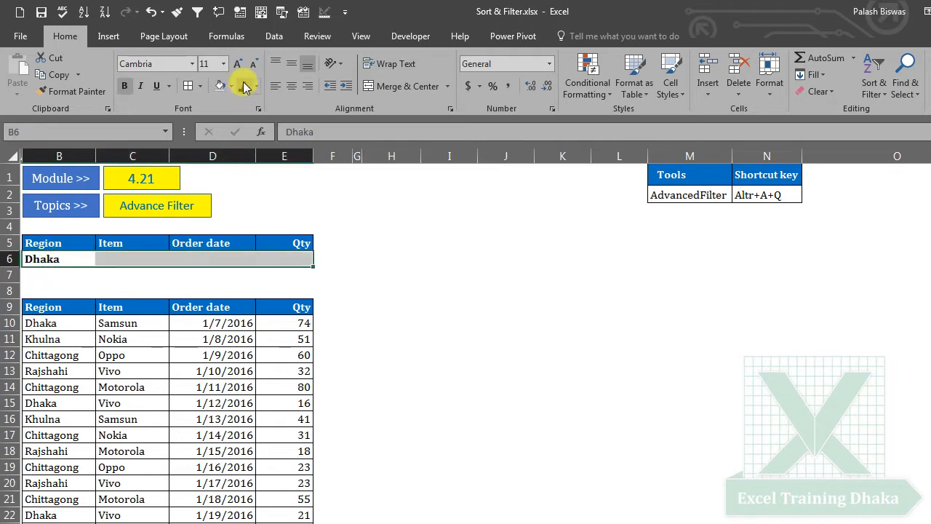
click(379, 208)
Copy the order date 1/10/2016 from D13 into criteria cells C6 and D6 as values only
click(133, 417)
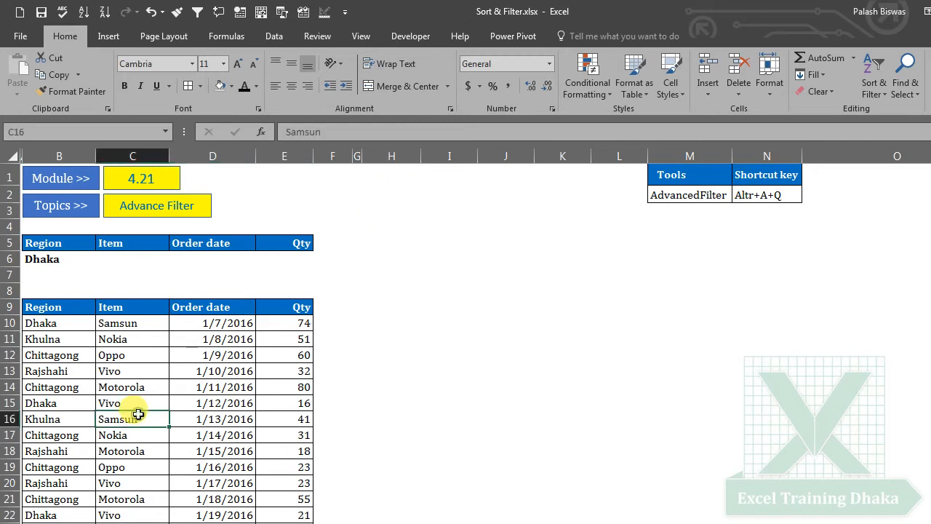
click(235, 373)
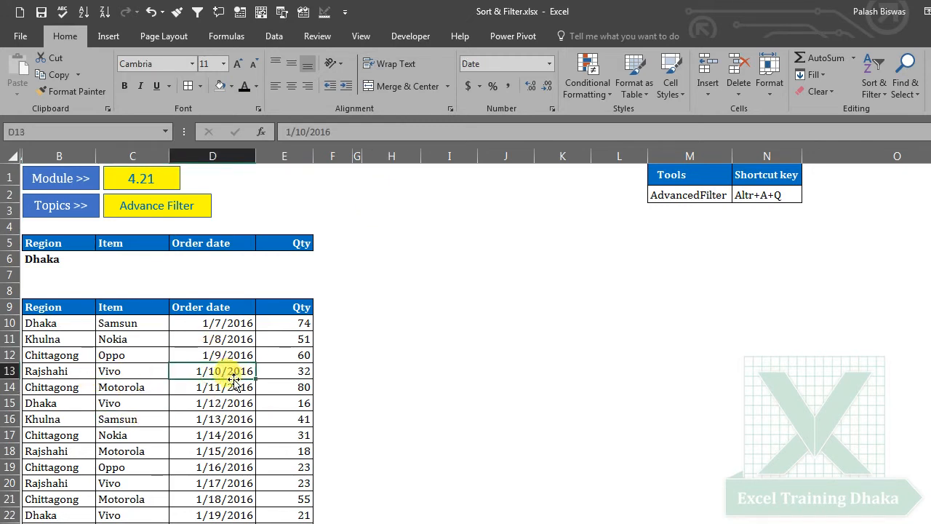
drag(232, 379, 143, 260)
click(246, 305)
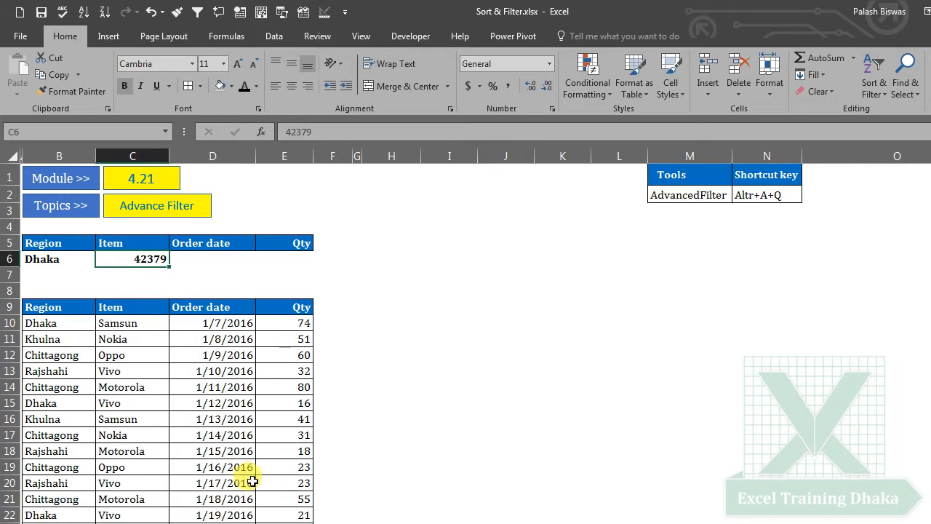
drag(170, 261, 206, 264)
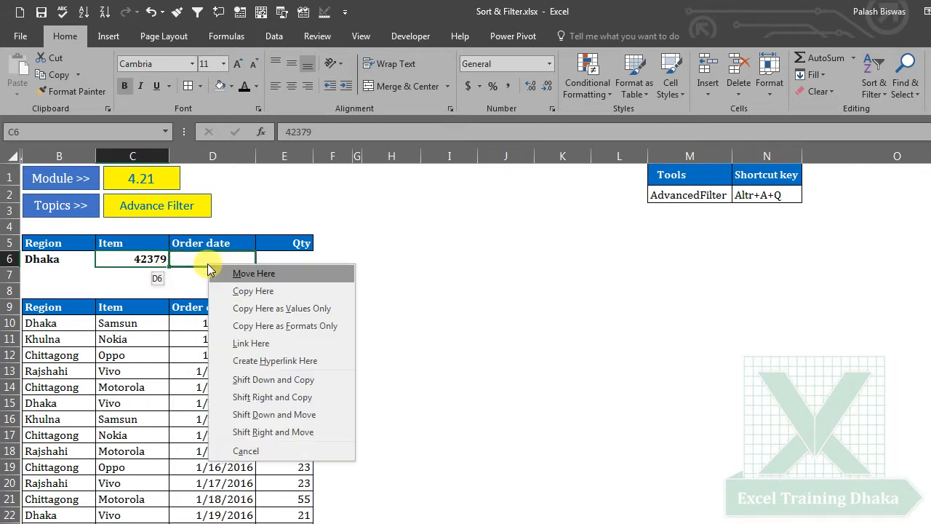
click(280, 309)
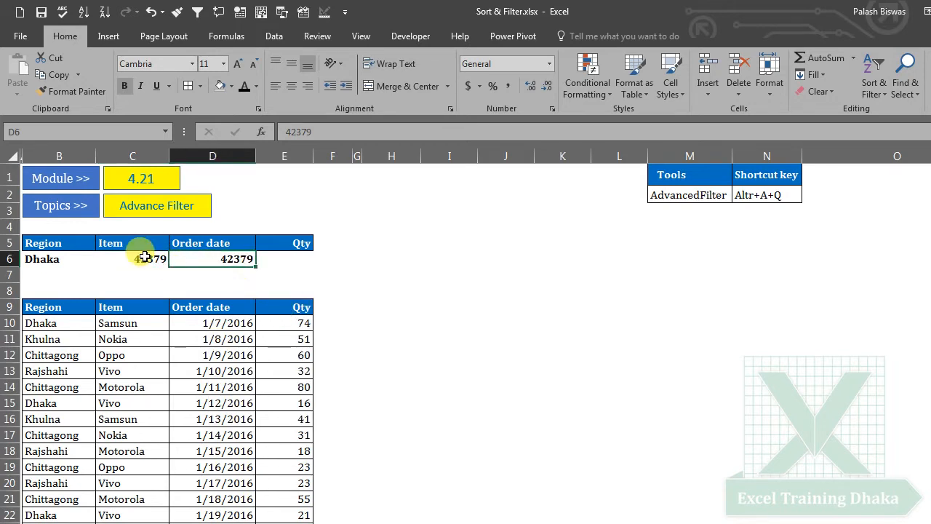
Apply the Date number format to criteria cells C6:D6
drag(145, 258, 248, 258)
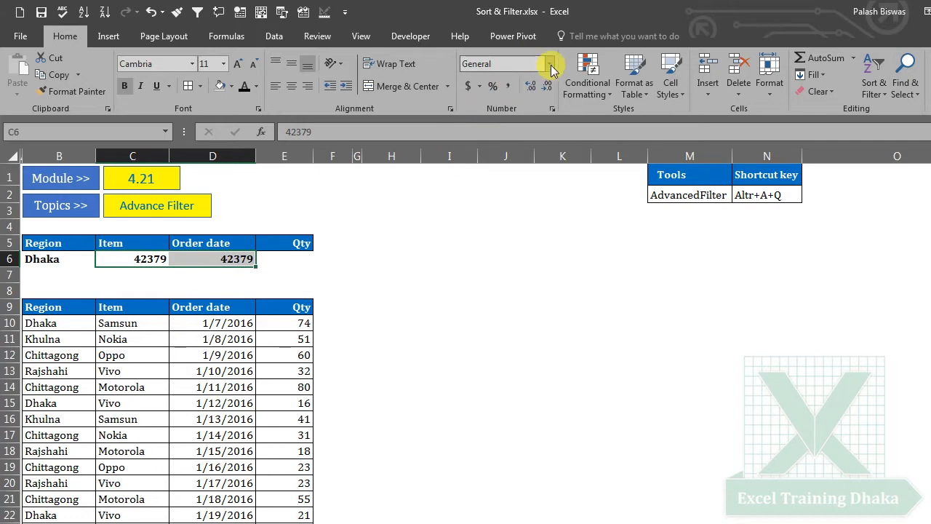
click(551, 70)
click(528, 215)
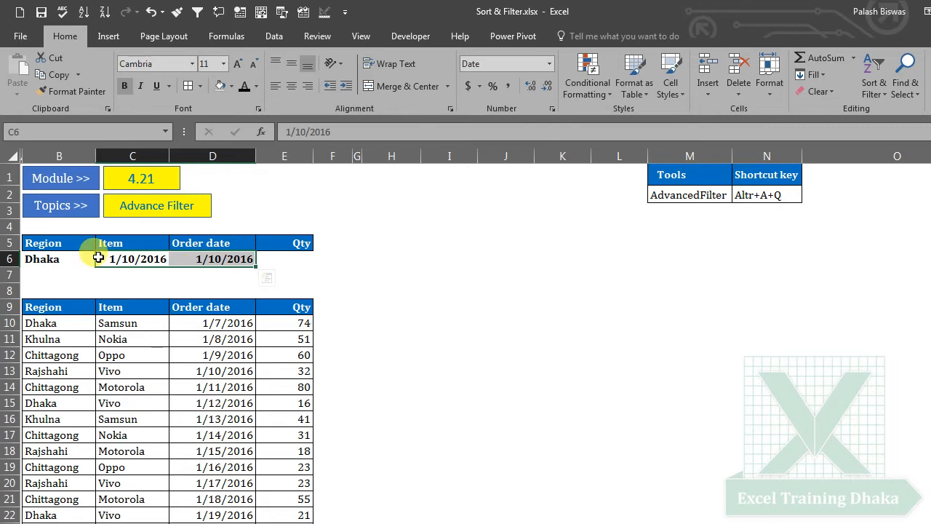
Change the date in criteria cell D6 to 1/25/2016
click(214, 261)
double_click(219, 260)
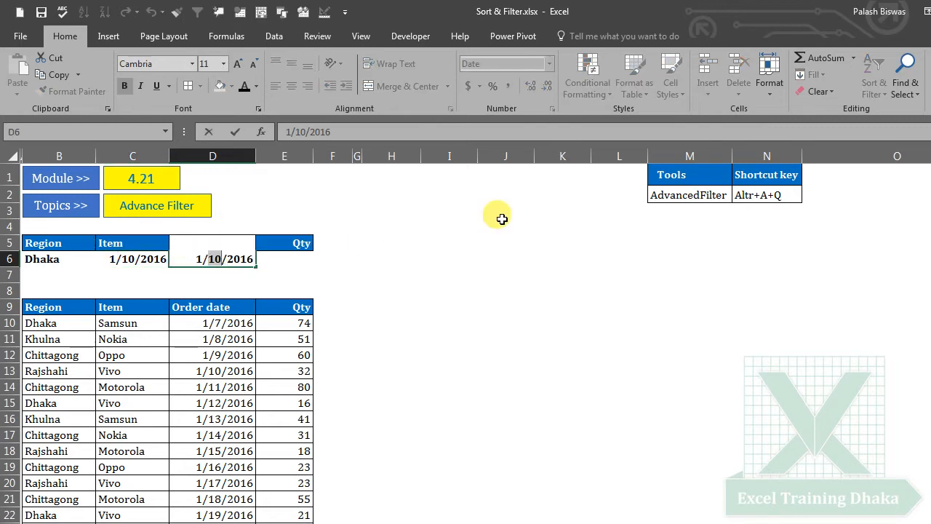
text(25)
click(501, 333)
Add the >= operator before the date in C6 so the criterion reads >=1/10/2016
click(104, 259)
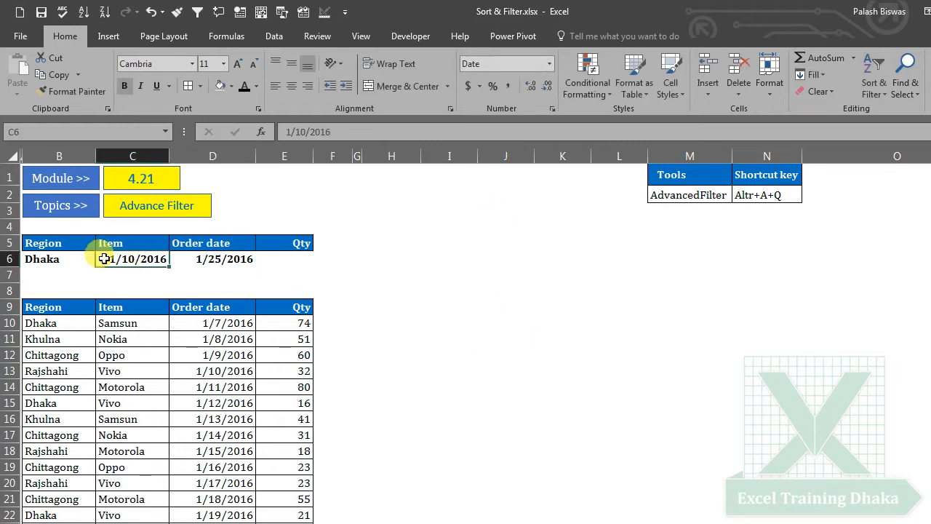
double_click(105, 259)
text(>=)
click(501, 287)
Add the <= operator before the date in D6 to read <=1/25/2016, and widen column C slightly
click(196, 259)
double_click(195, 259)
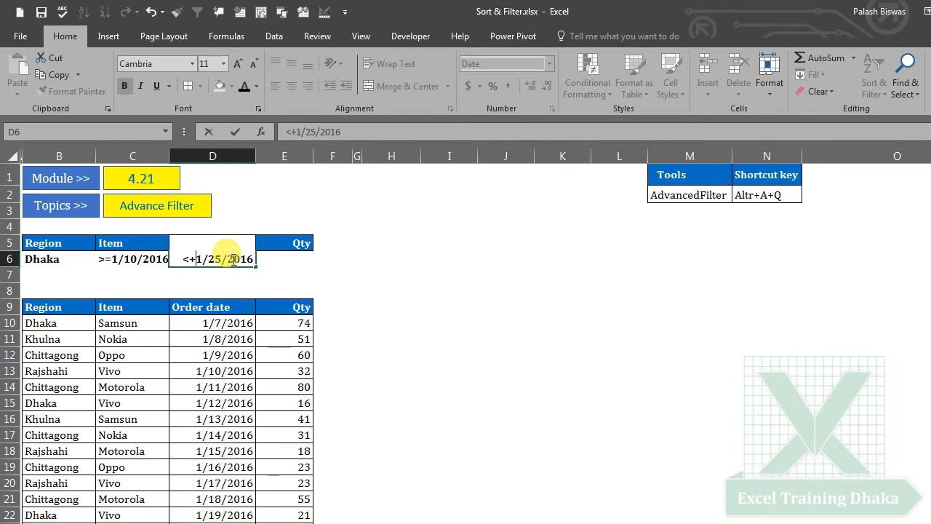
click(549, 337)
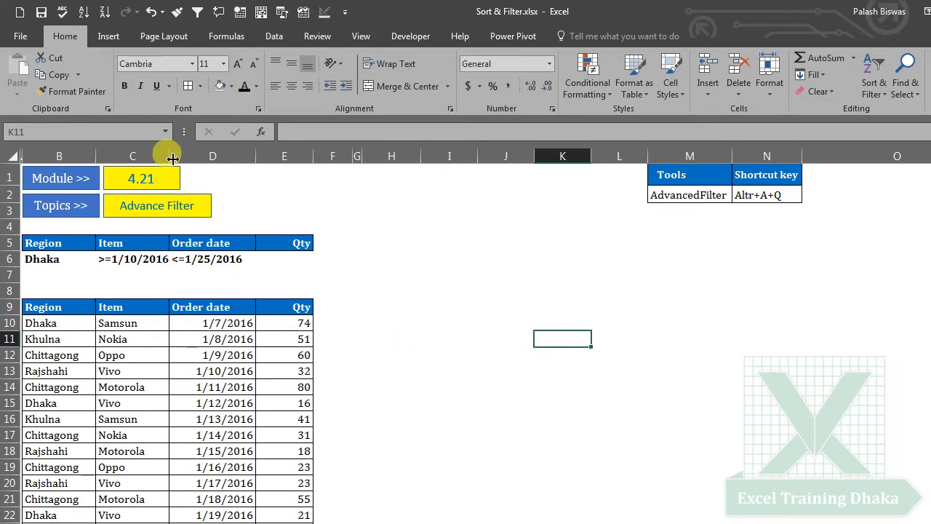
drag(170, 154, 179, 154)
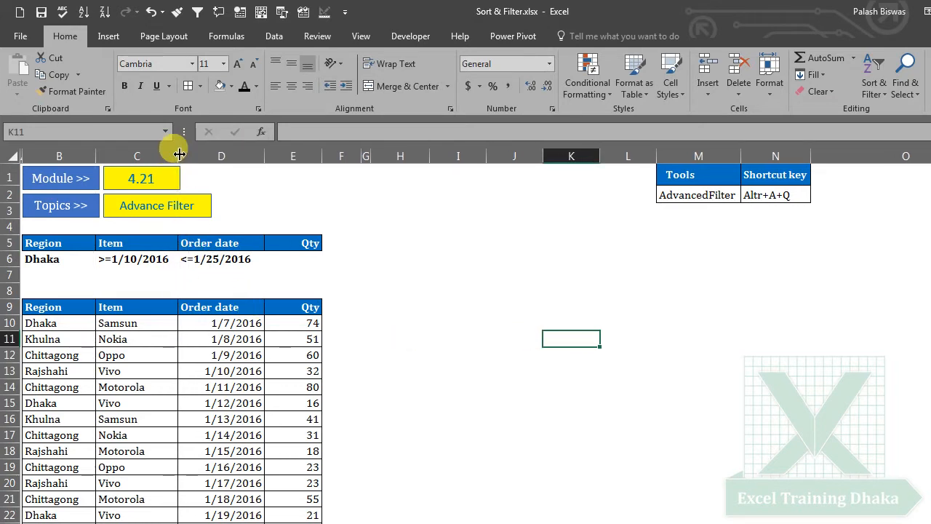
Apply all borders to criteria cells B6:E6
drag(88, 259, 271, 251)
click(188, 86)
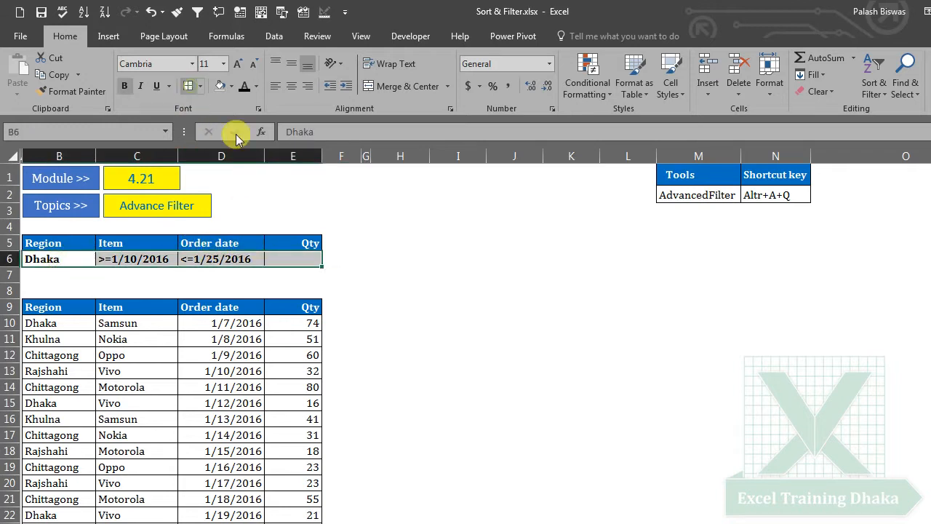
click(449, 273)
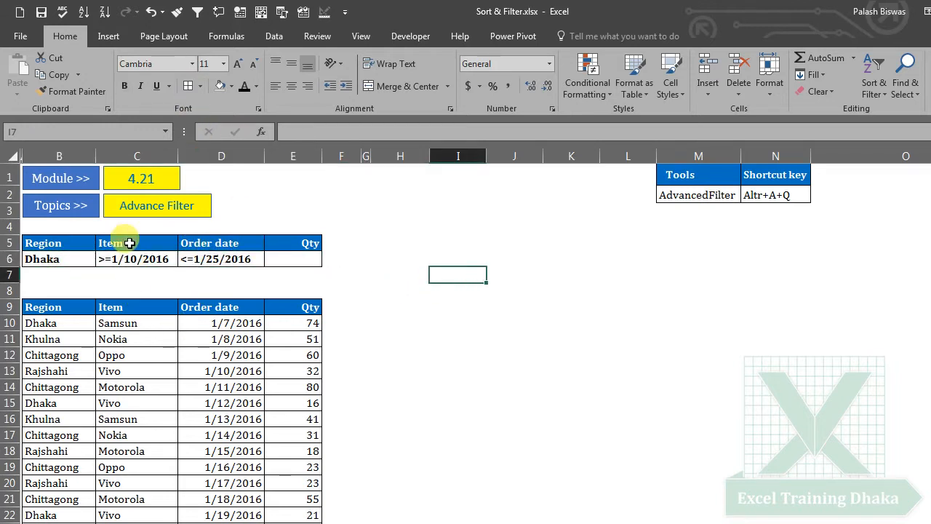
click(147, 259)
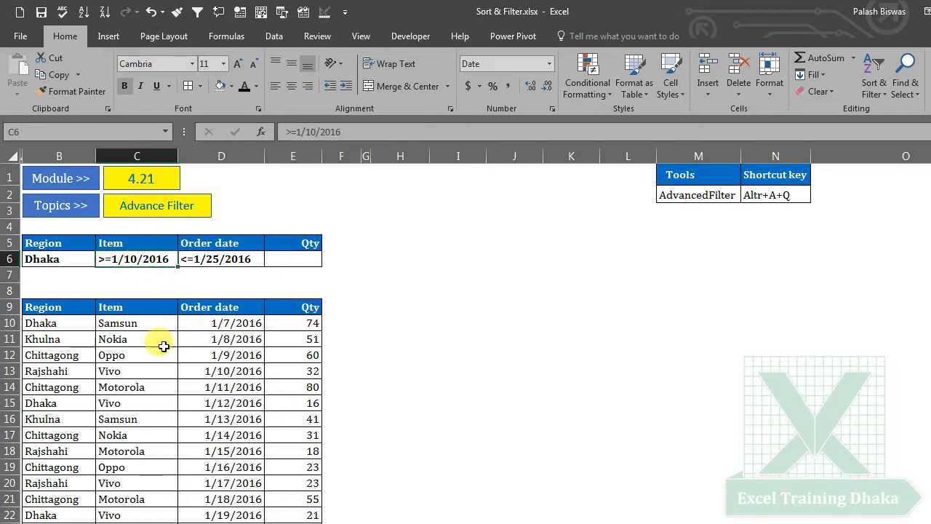
drag(81, 261, 273, 259)
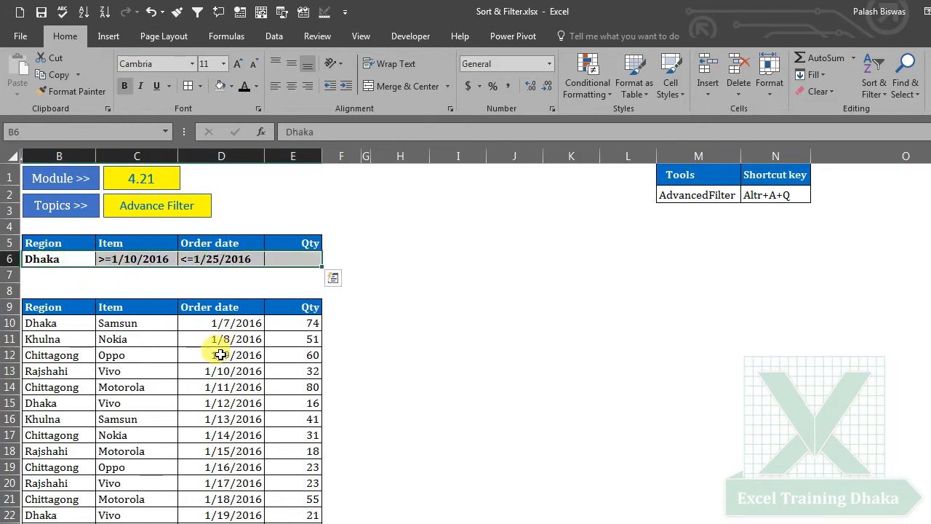
click(167, 357)
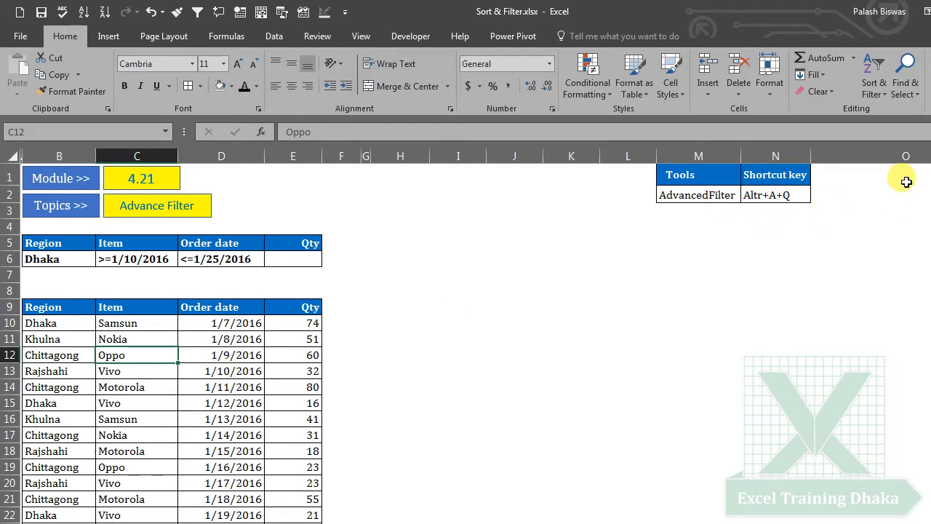
key(alt+a)
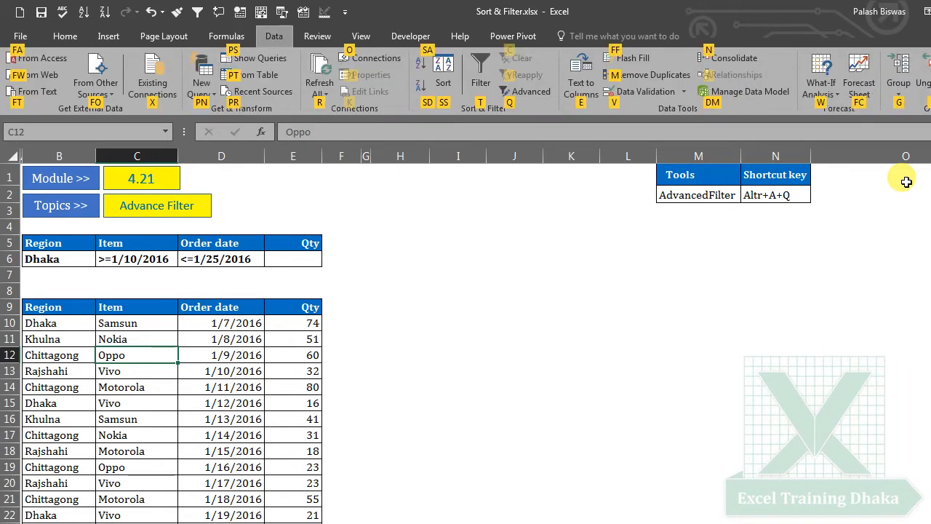
key(q)
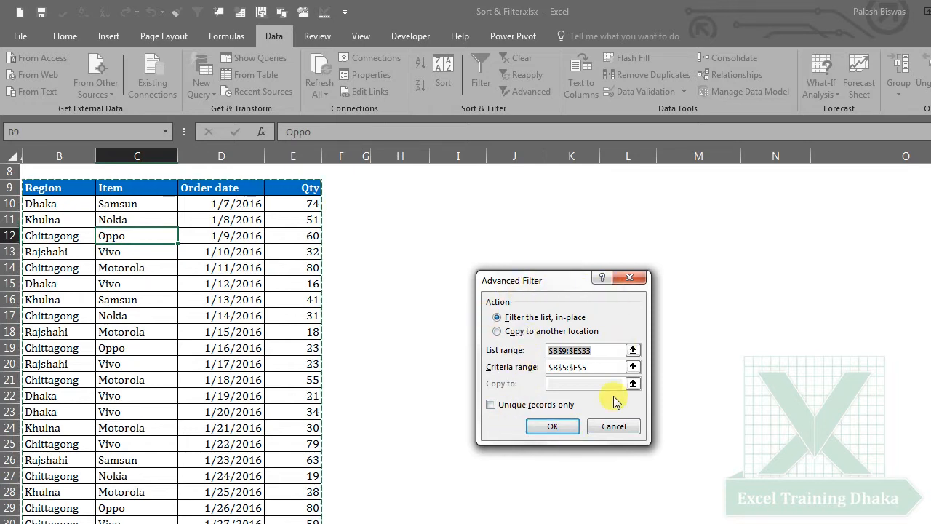
click(615, 425)
click(473, 359)
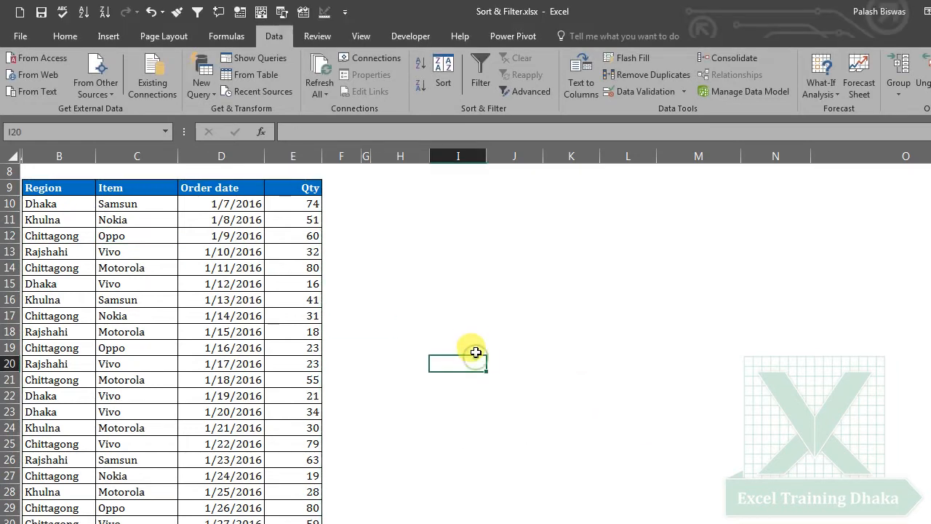
scroll(475, 352, up, 3)
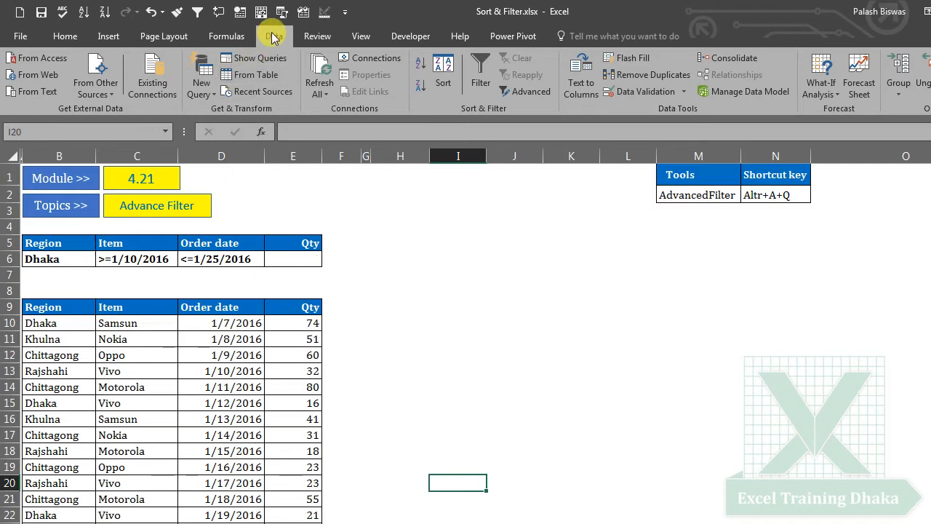
Start an Advanced Filter and set its list range to the order table, B9:E33
click(526, 92)
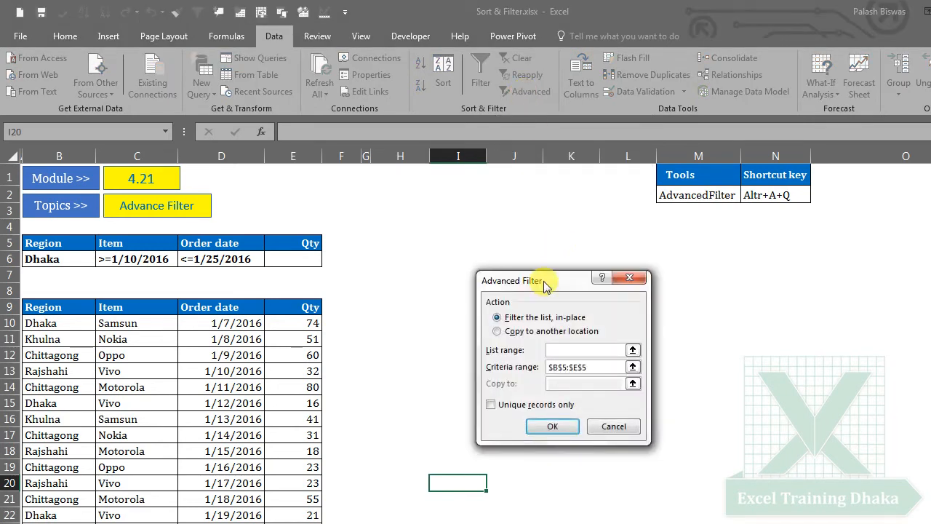
drag(544, 289, 433, 222)
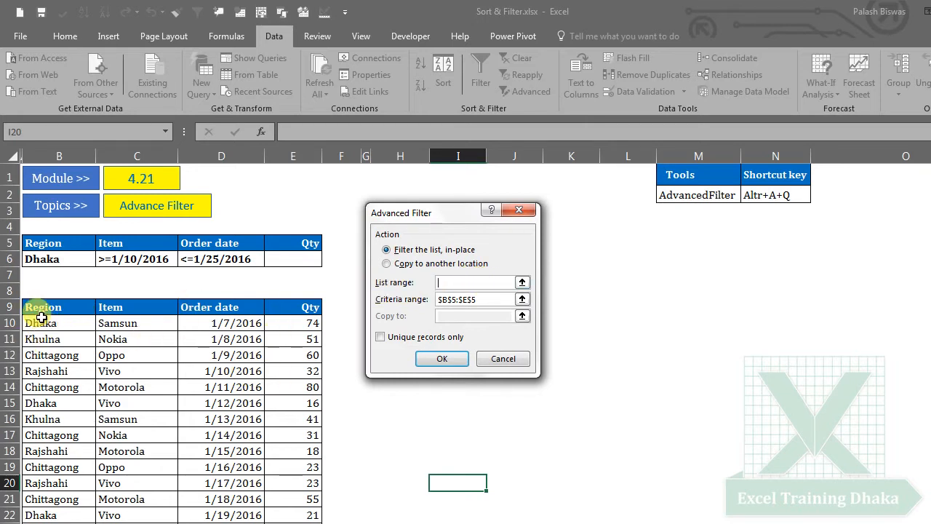
click(522, 282)
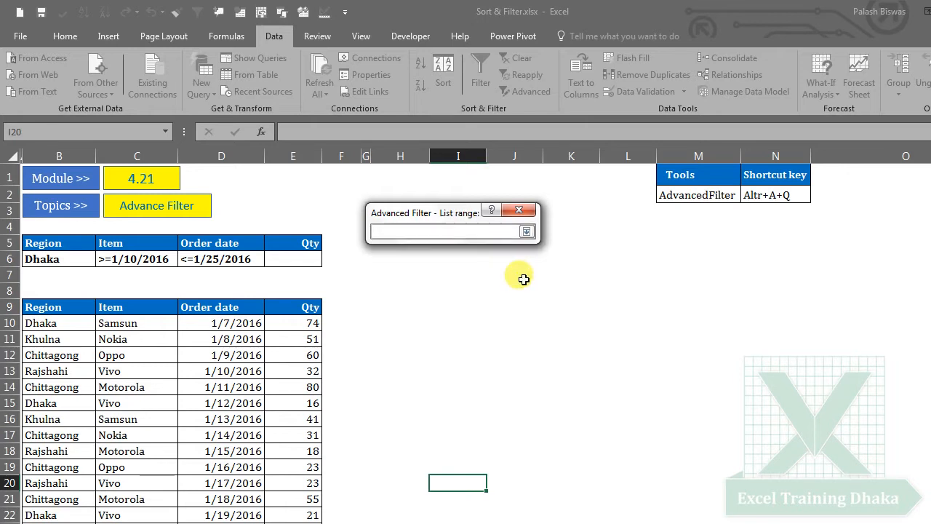
drag(43, 307, 304, 427)
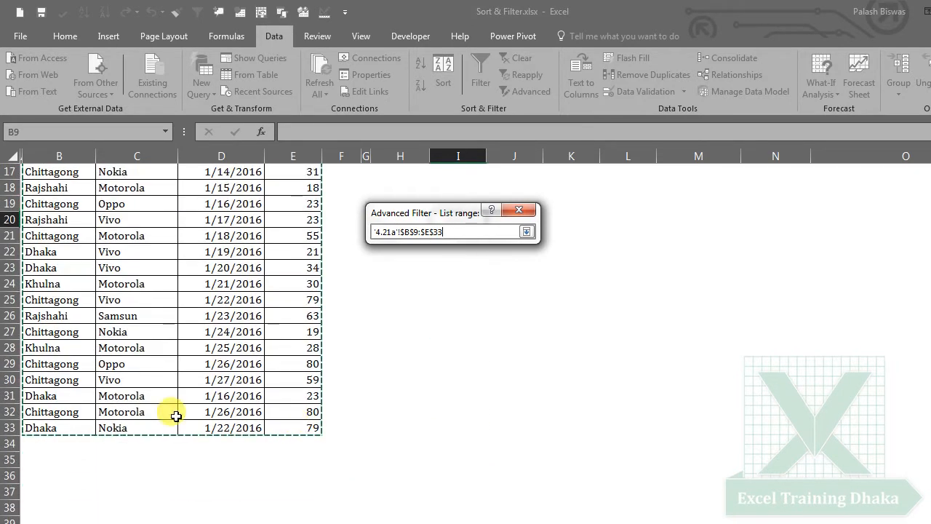
click(526, 232)
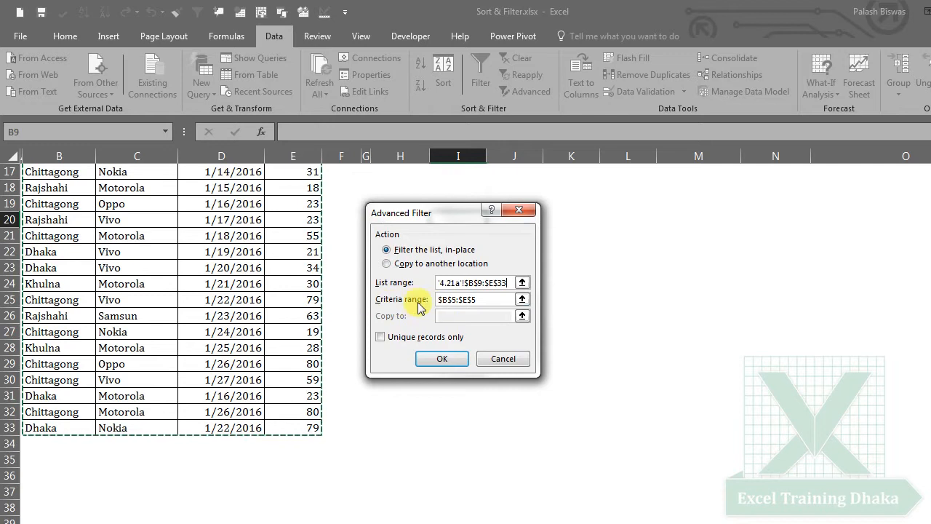
Set the criteria range to B5:E6 and try to filter the order list in place
click(522, 299)
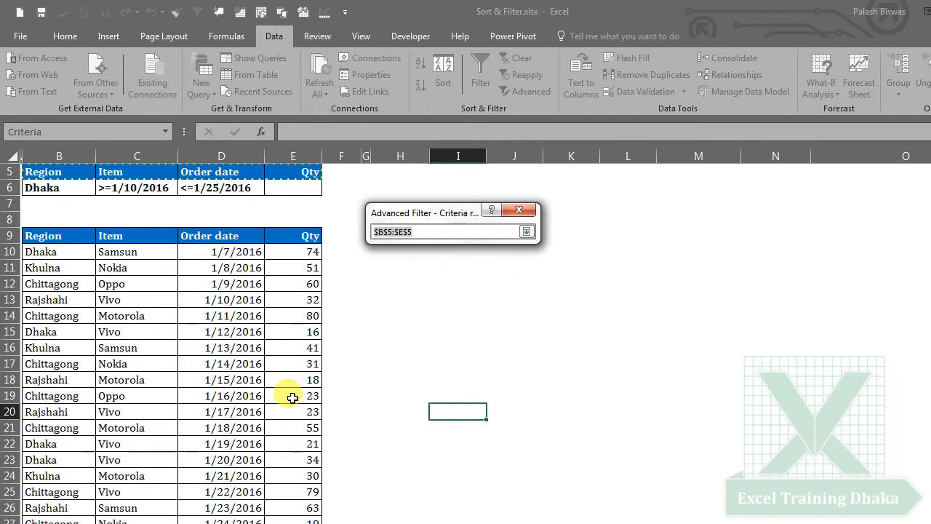
scroll(289, 400, up, 2)
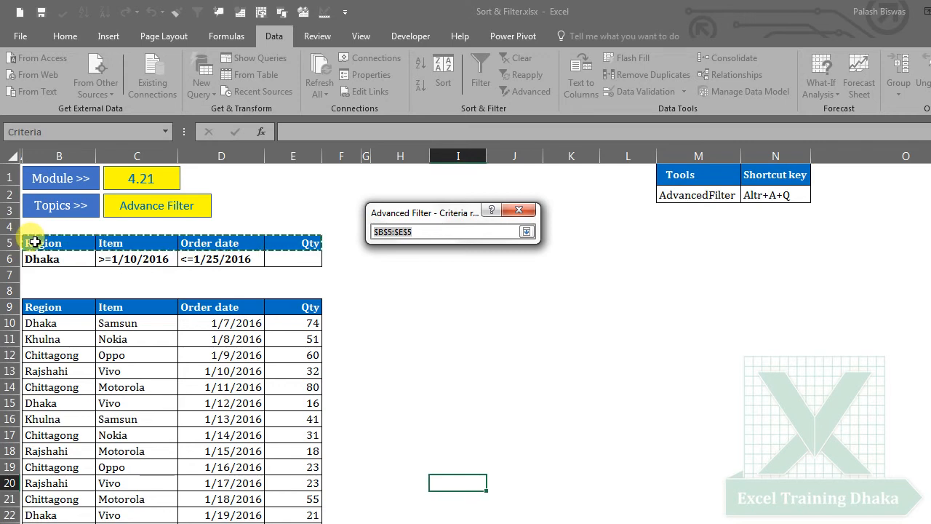
drag(34, 242, 316, 262)
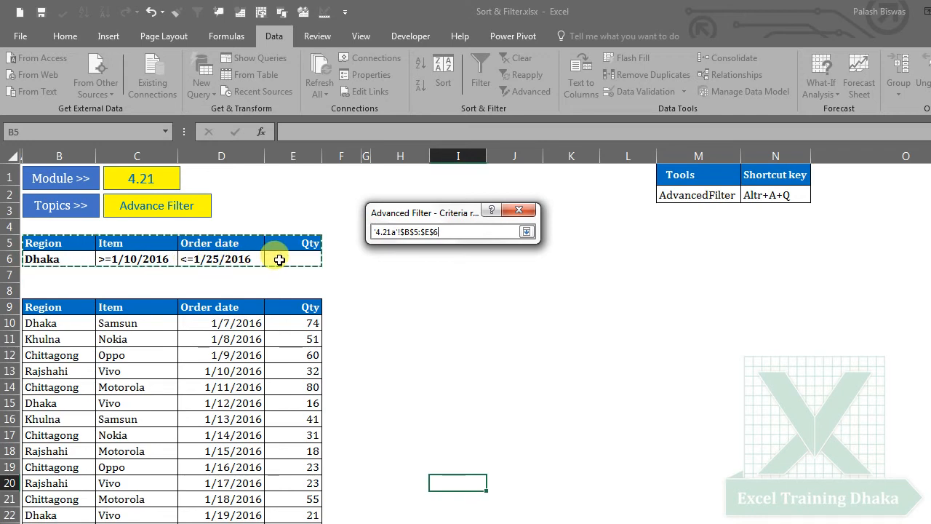
click(527, 231)
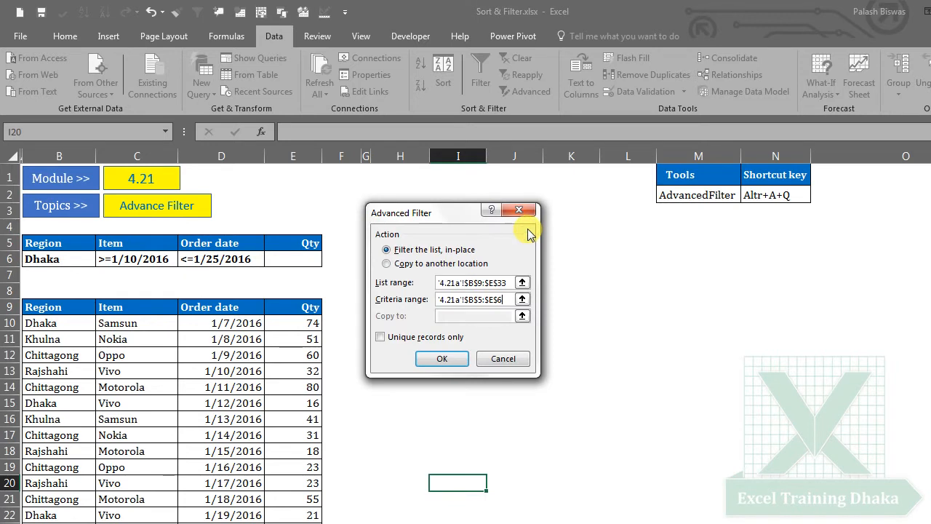
click(440, 359)
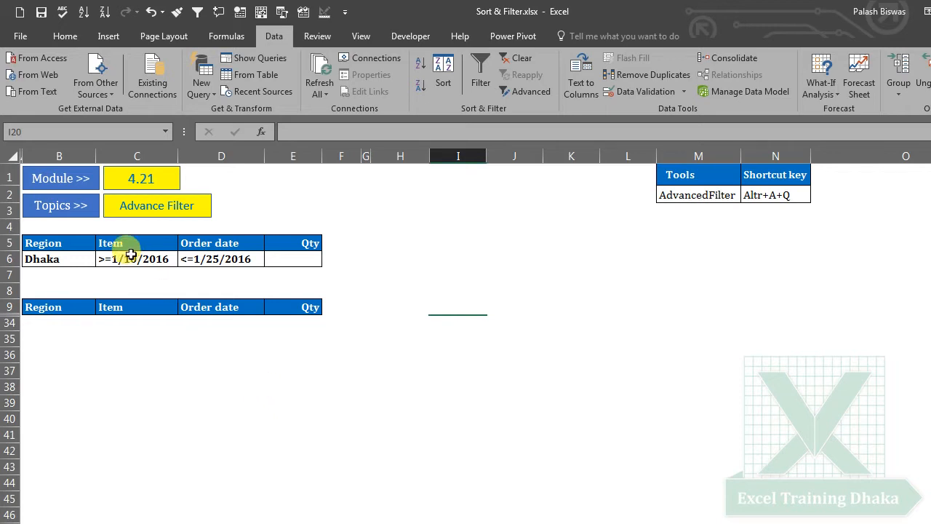
Clear the filter from the order table
click(520, 63)
click(131, 418)
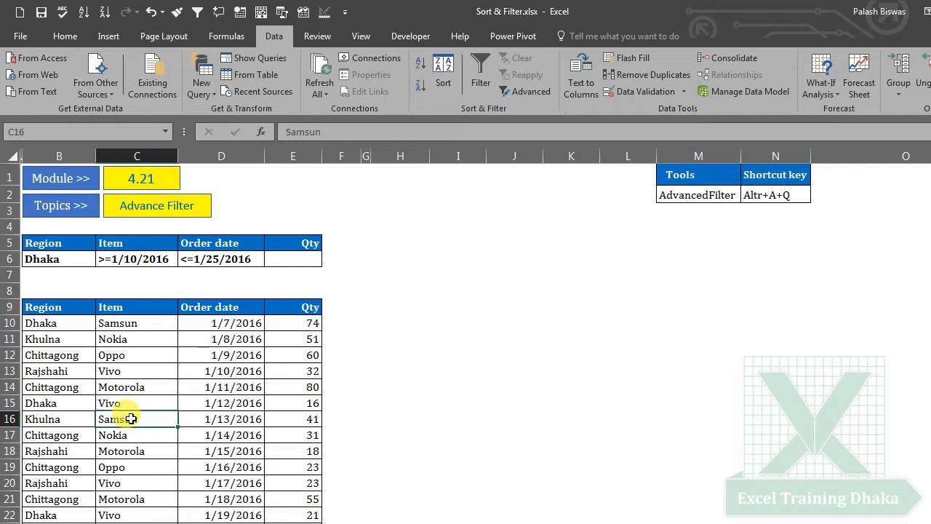
click(222, 353)
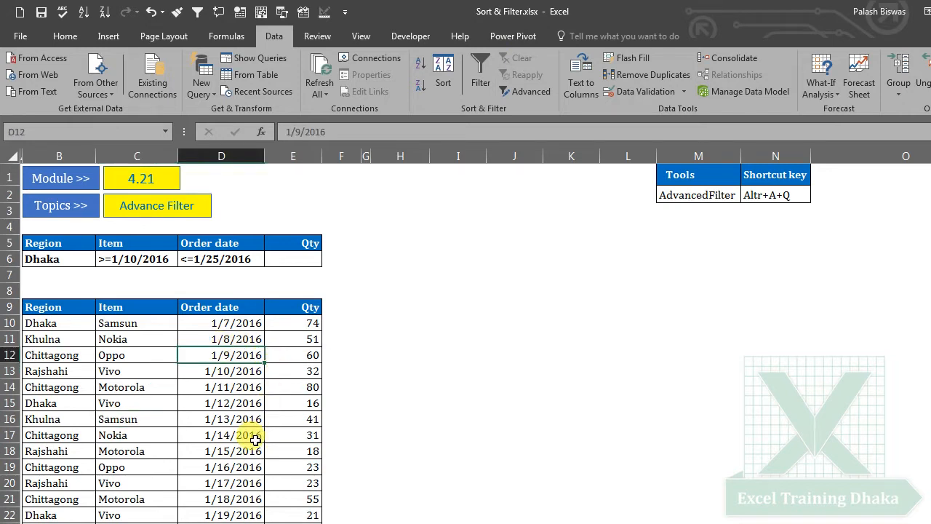
Remove the equals sign from the criterion in D6 so it reads <1/25/2016
double_click(194, 258)
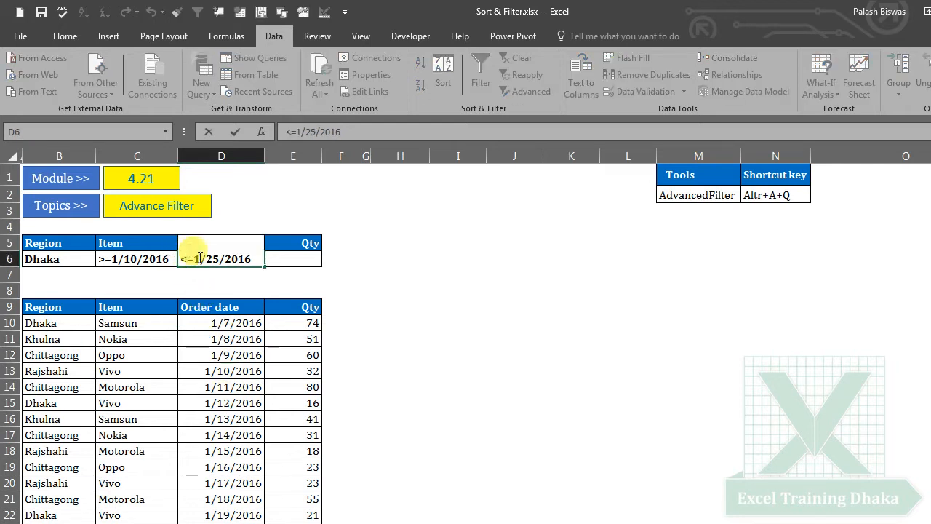
key(BackSpace)
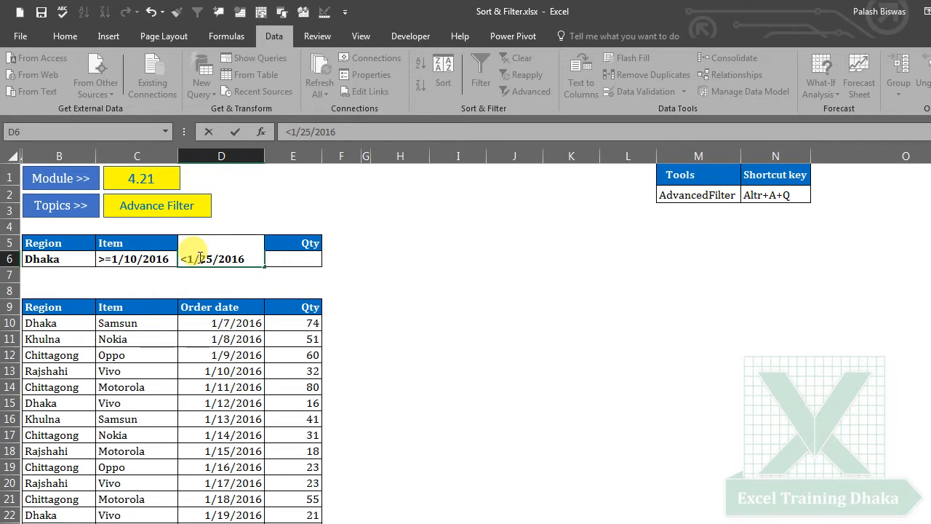
click(504, 382)
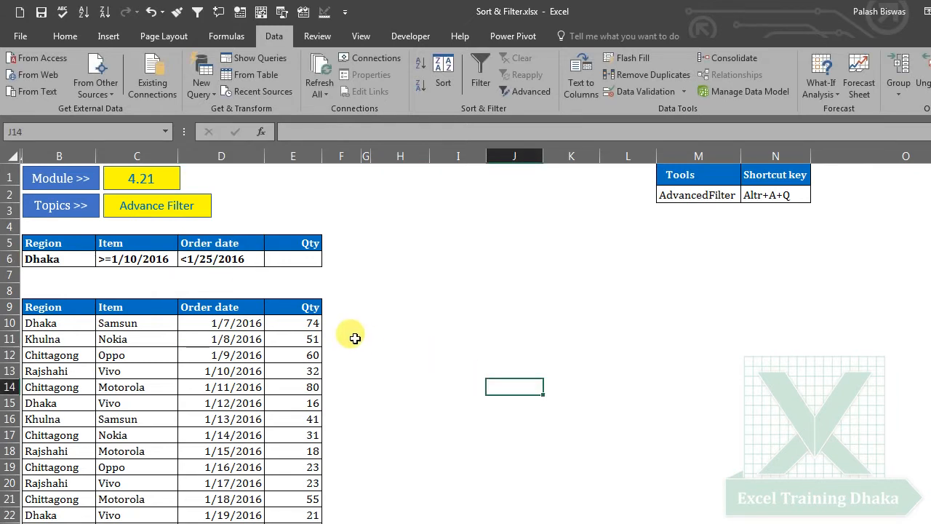
Remove the equals sign from the criterion in C6 so it reads >1/10/2016
click(107, 258)
double_click(107, 259)
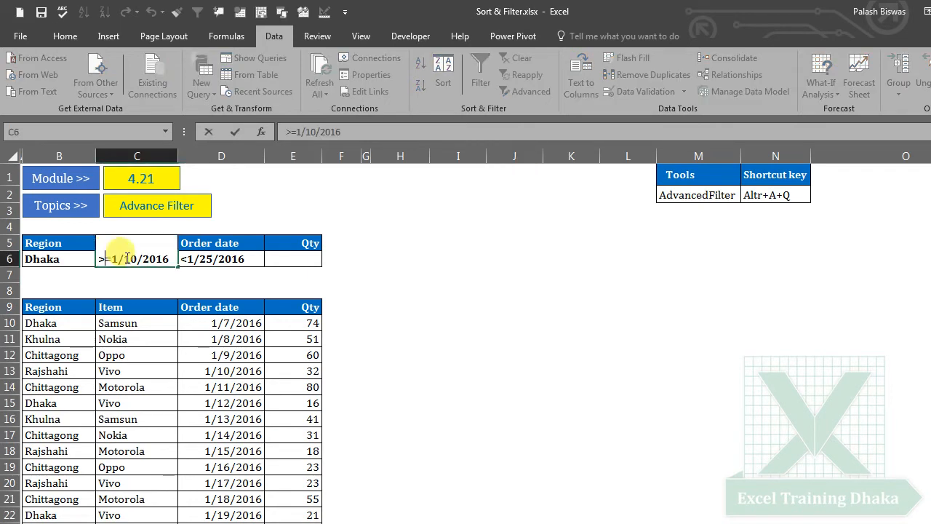
key(Delete)
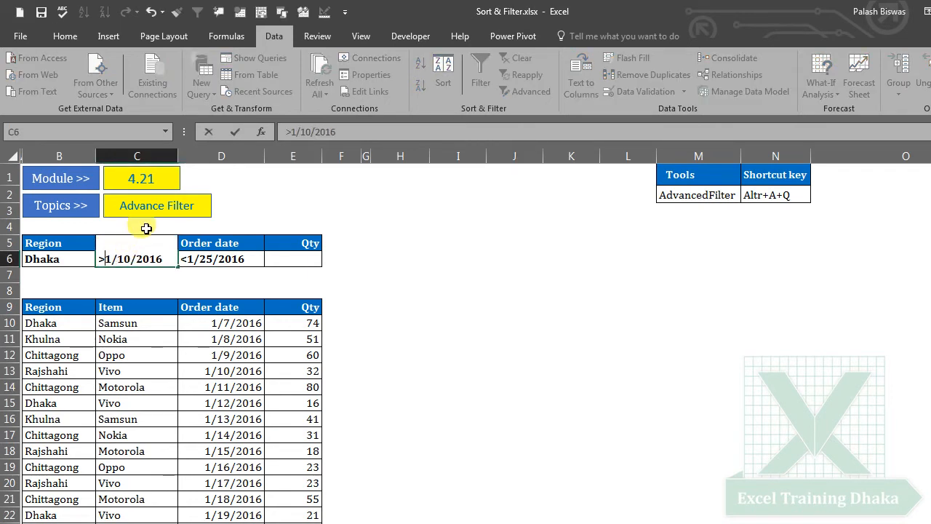
click(438, 308)
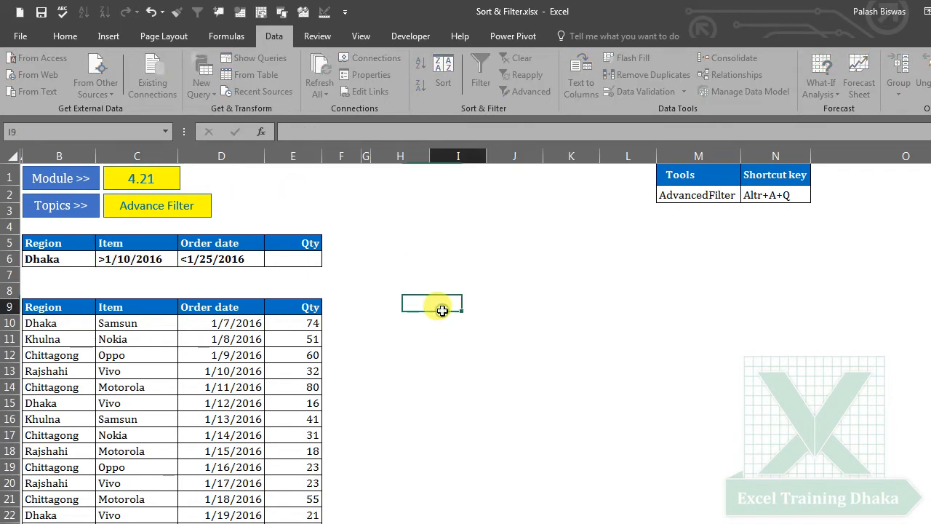
Start the Advanced Filter again and replace its list range with the order table B9:E33
click(222, 259)
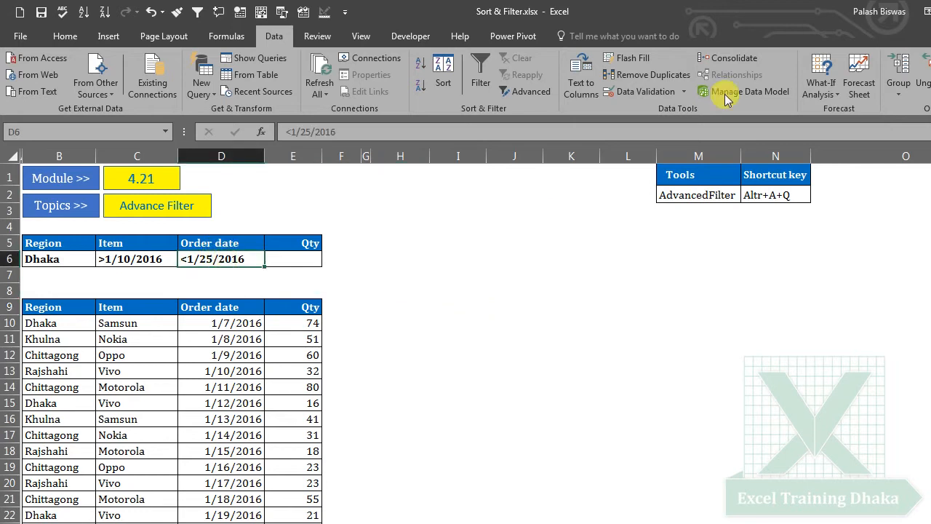
click(519, 93)
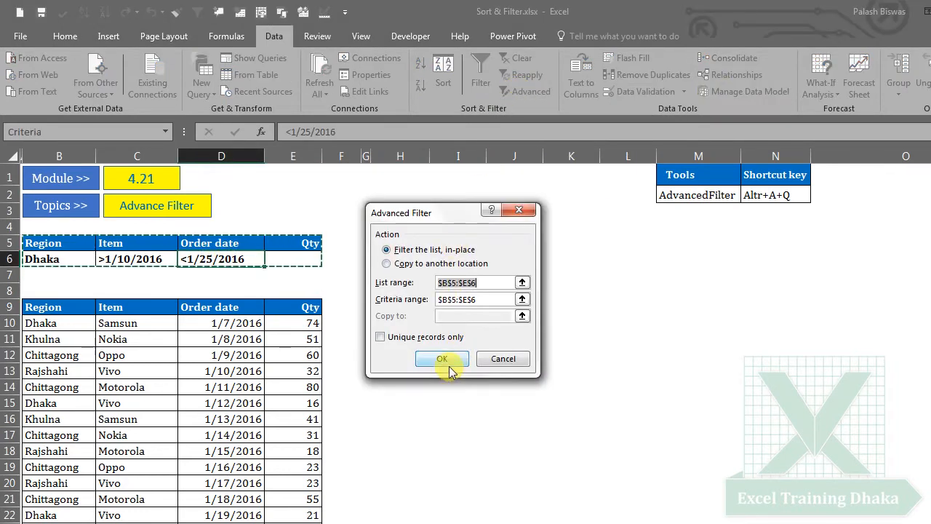
click(521, 282)
drag(55, 312, 291, 522)
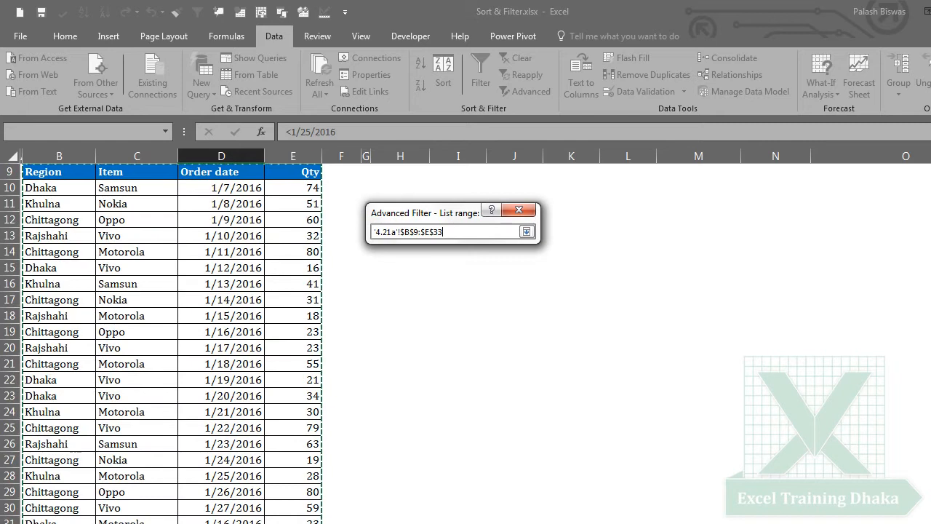
scroll(363, 437, down, 1)
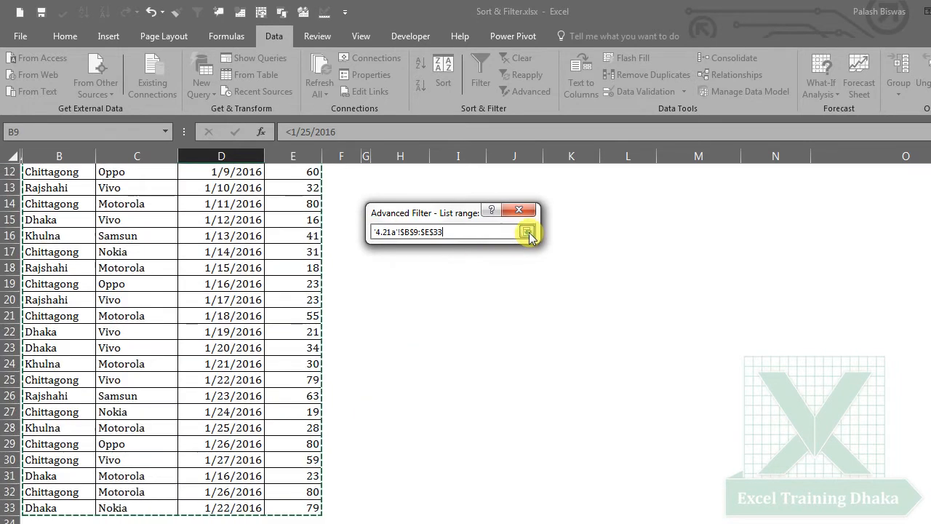
click(526, 231)
Reselect B5:E6 as the criteria range and try the in-place filter with the edited date criteria
click(523, 299)
scroll(524, 301, up, 4)
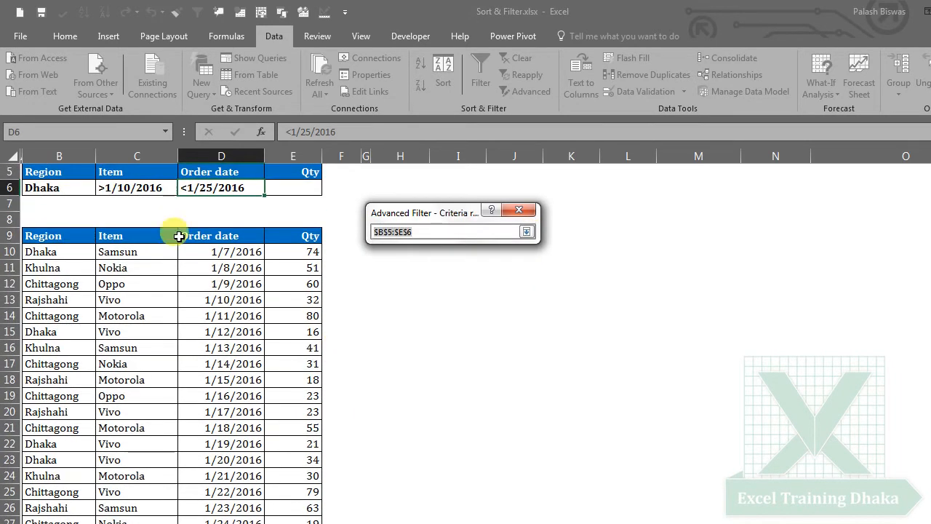
drag(57, 249, 315, 259)
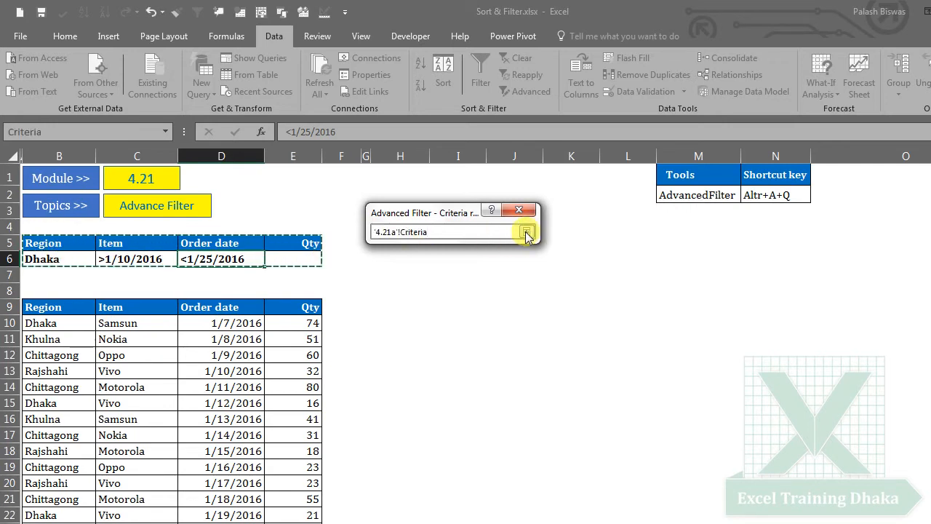
click(526, 232)
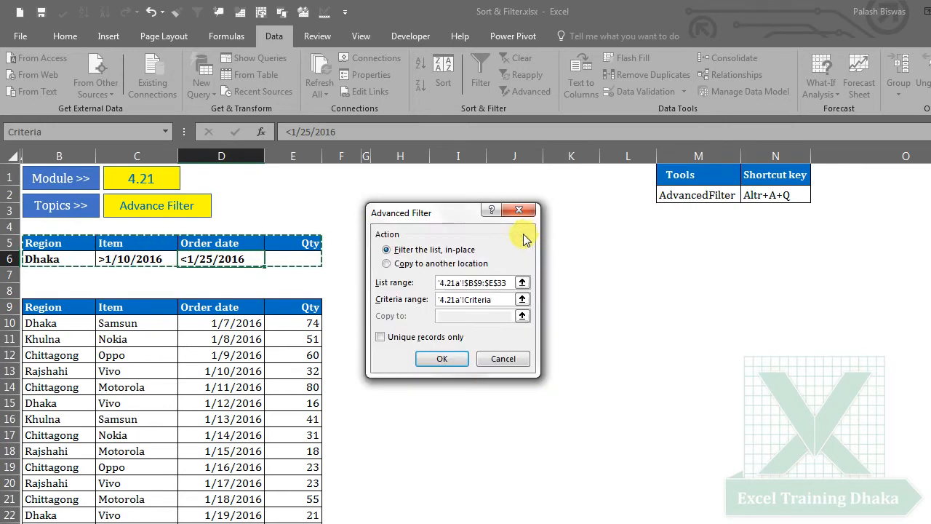
click(442, 360)
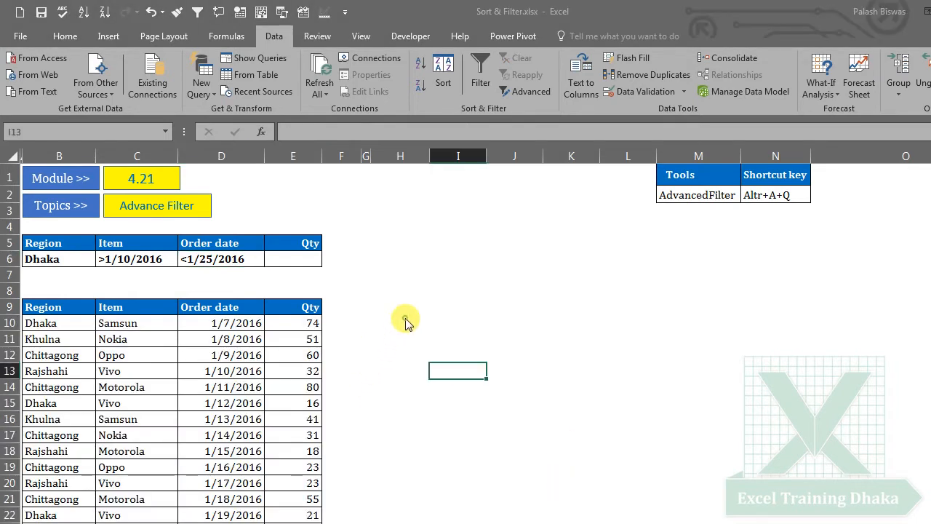
Replace the Item header in C5 of the criteria range with a copy of the Order date header from D5
click(237, 336)
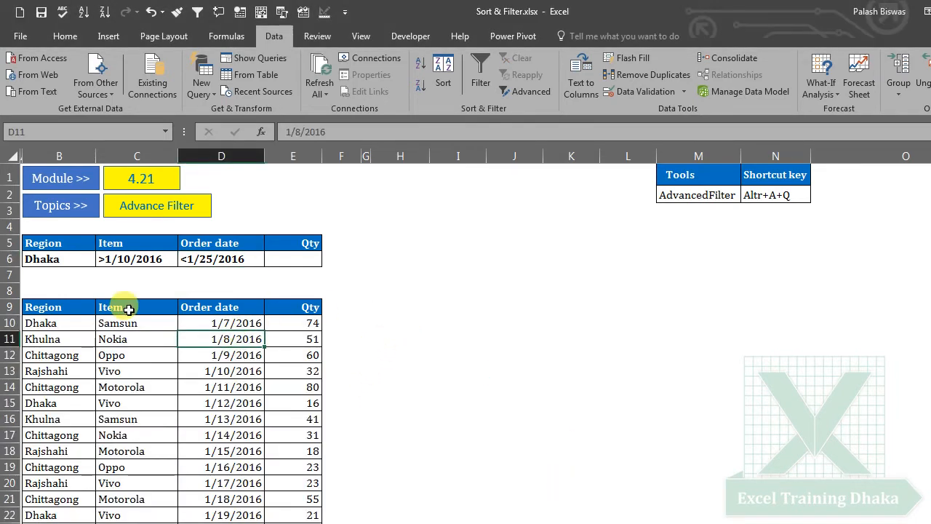
click(128, 309)
click(125, 242)
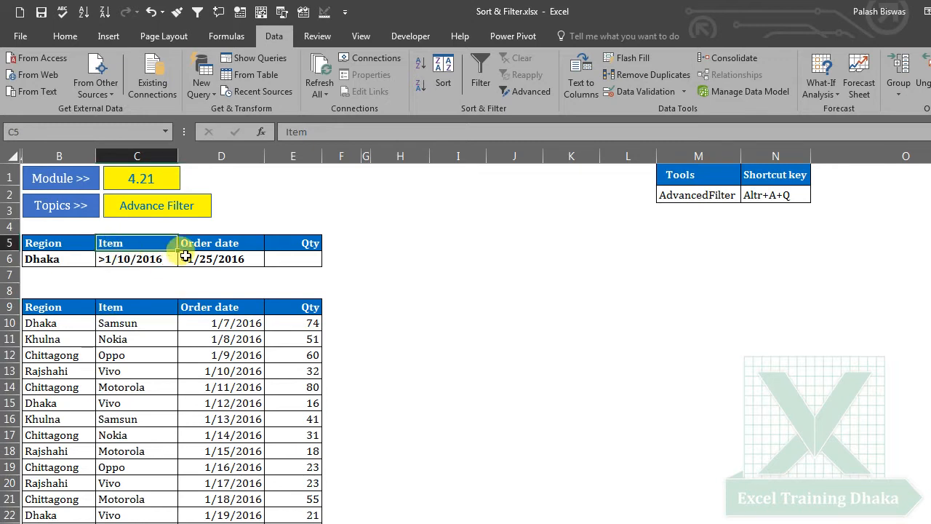
click(101, 259)
click(182, 242)
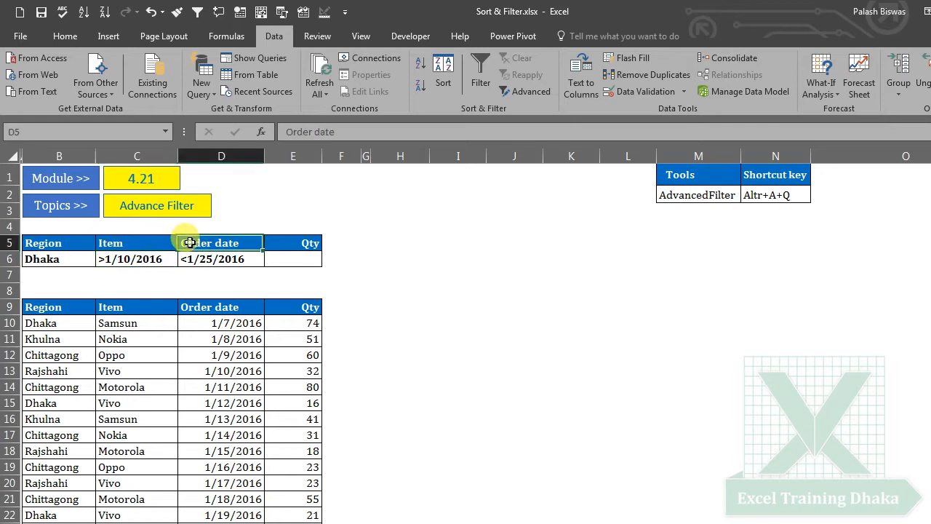
drag(178, 248, 132, 245)
click(211, 293)
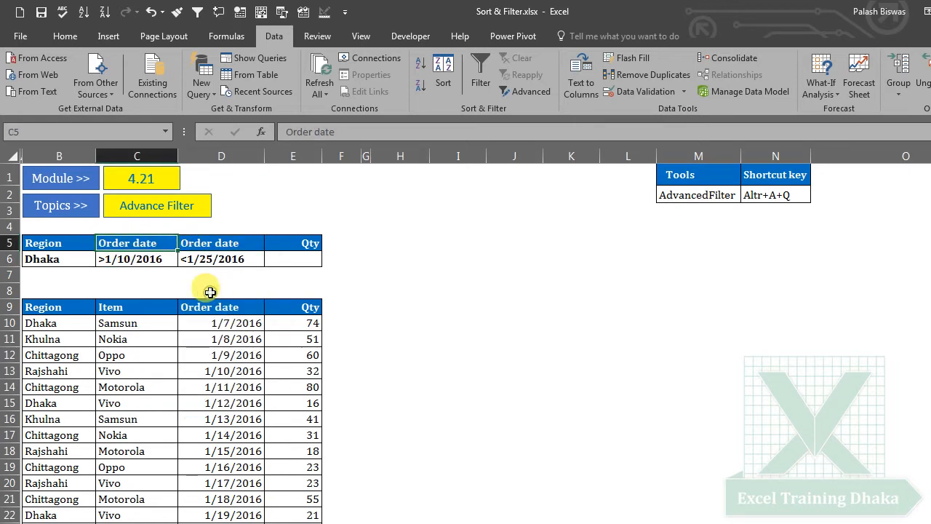
click(459, 254)
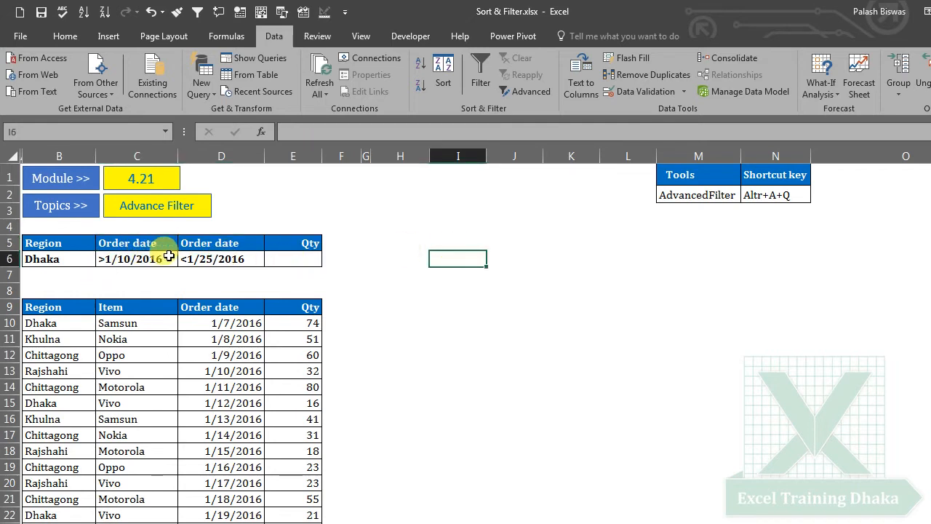
Start the Advanced Filter and set its list range to the order table B9:E33
click(523, 91)
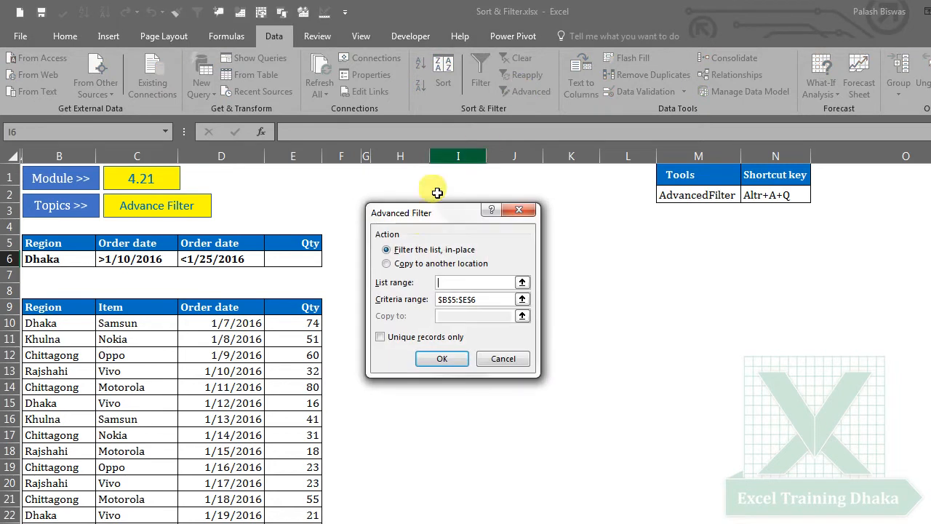
drag(426, 213, 408, 216)
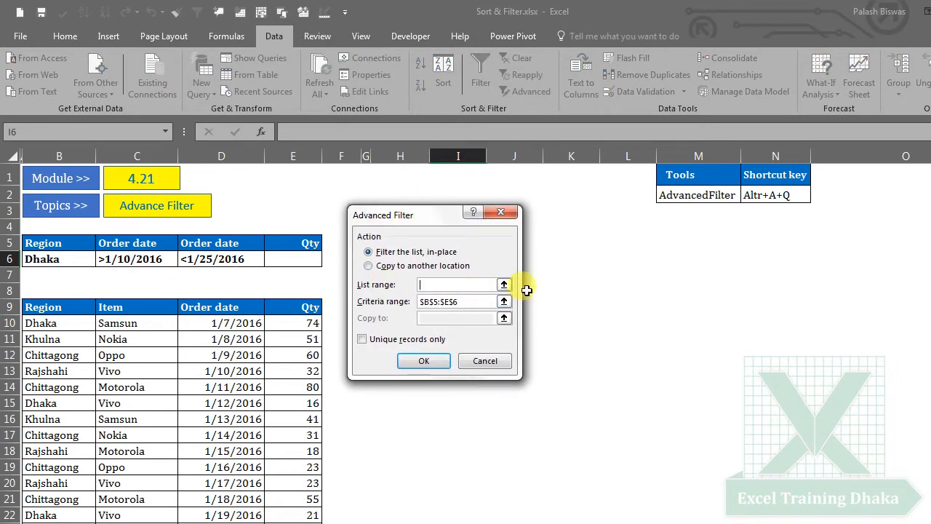
click(503, 287)
drag(41, 308, 298, 523)
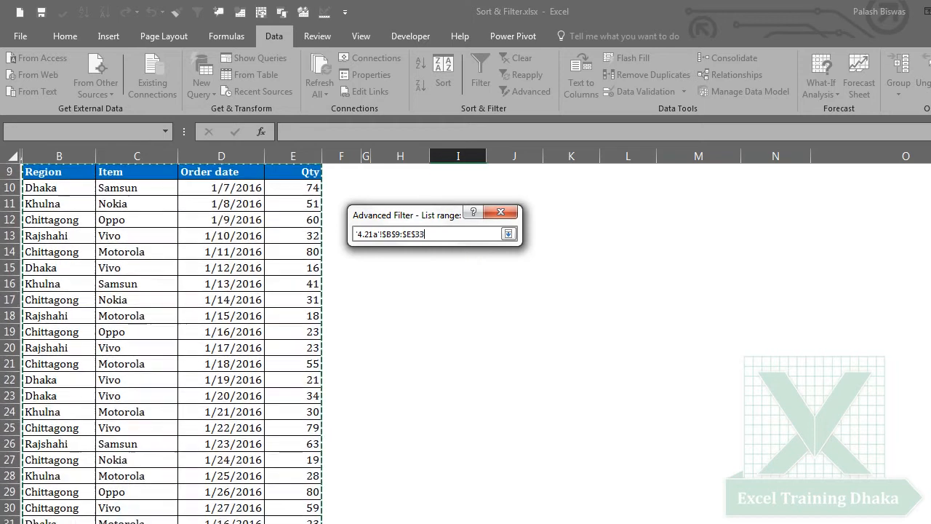
click(507, 234)
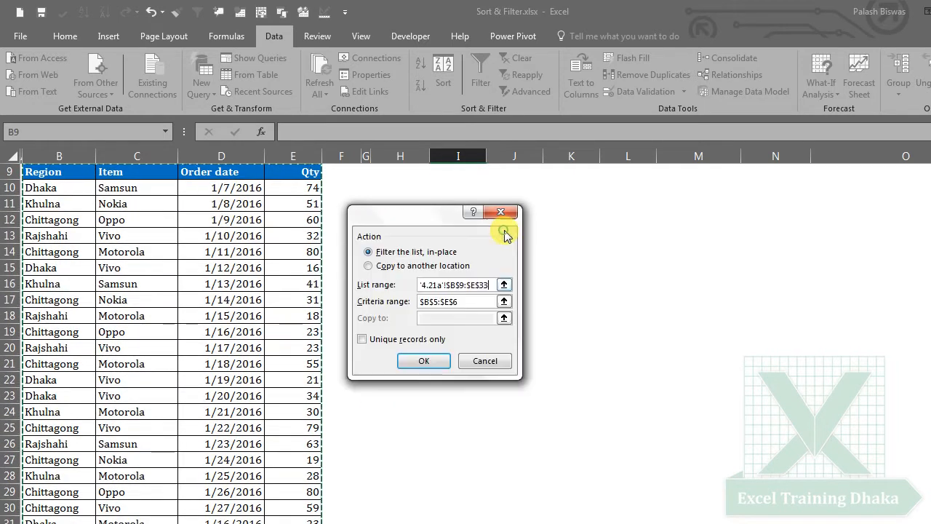
Keep B5:E6 as the criteria range and apply the filter in place to the order table
click(503, 300)
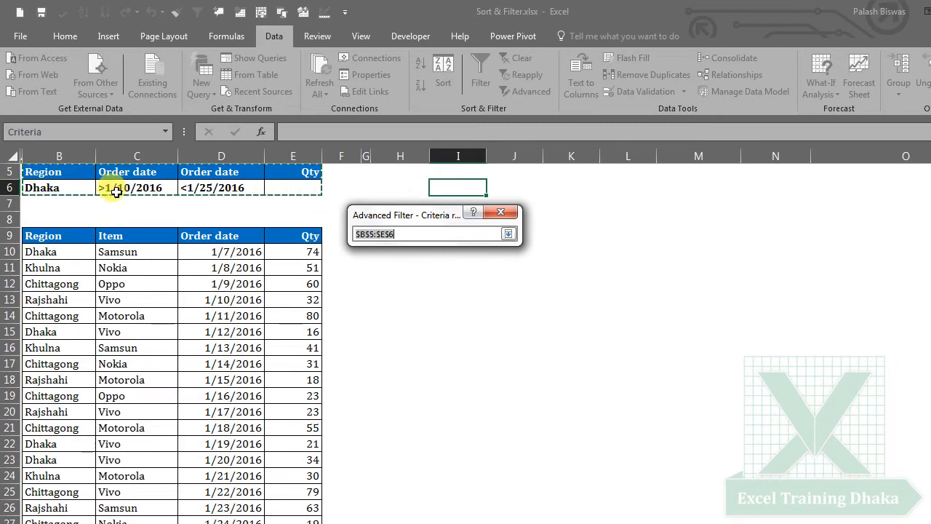
click(508, 234)
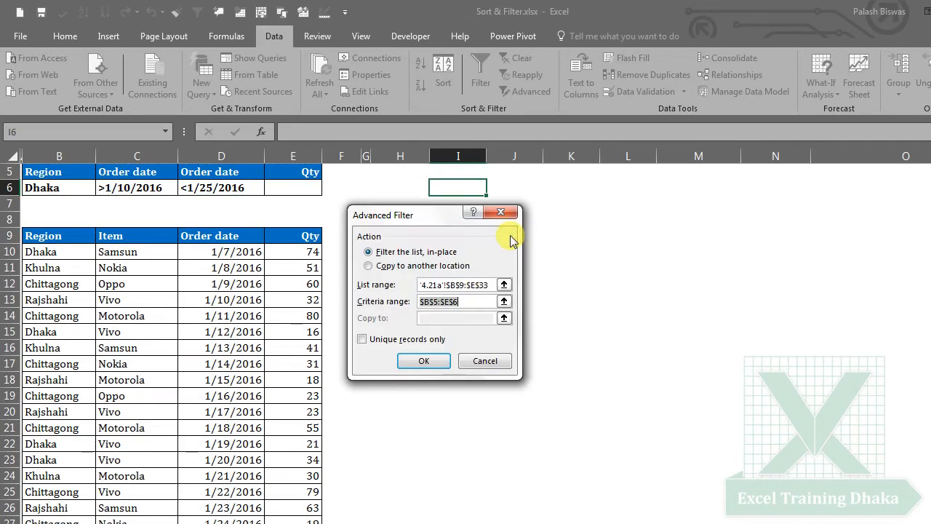
click(422, 361)
scroll(374, 396, up, 2)
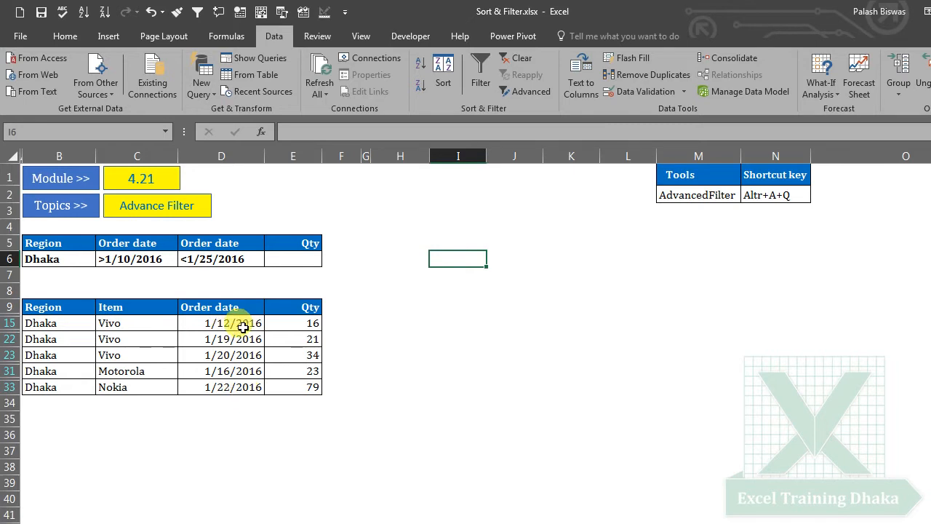
Look over the filtered Dhaka rows, and clear the filter from the order table
drag(114, 322, 308, 387)
click(364, 357)
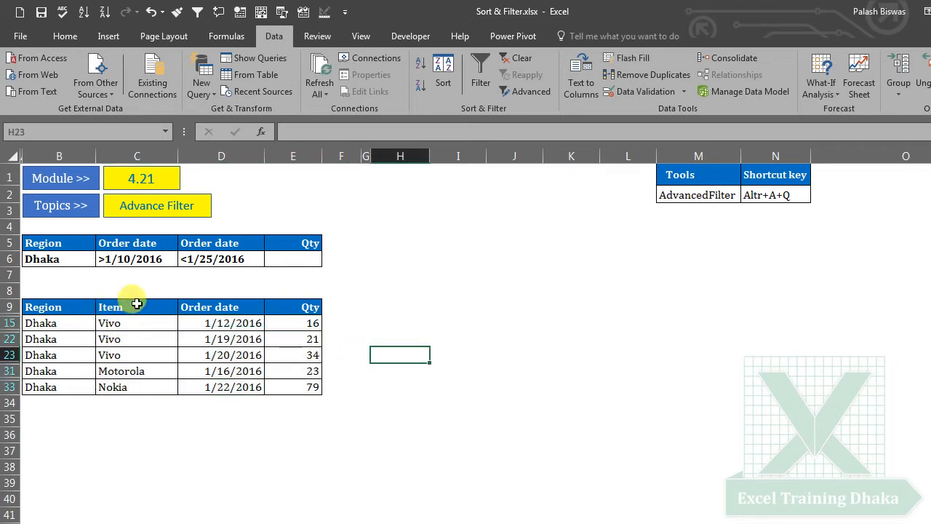
click(517, 60)
click(192, 404)
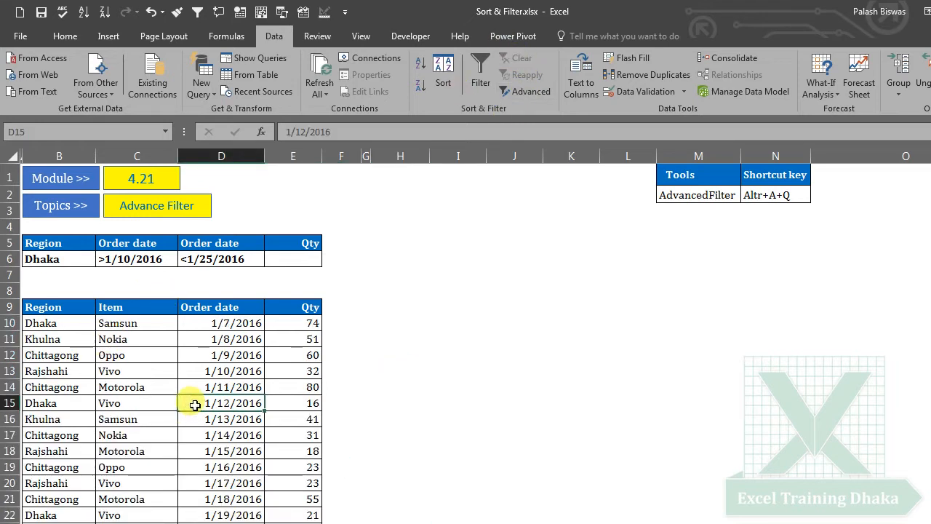
Copy the region Khulna from B16 into B7, below Dhaka in the criteria range
click(61, 419)
drag(61, 412, 65, 280)
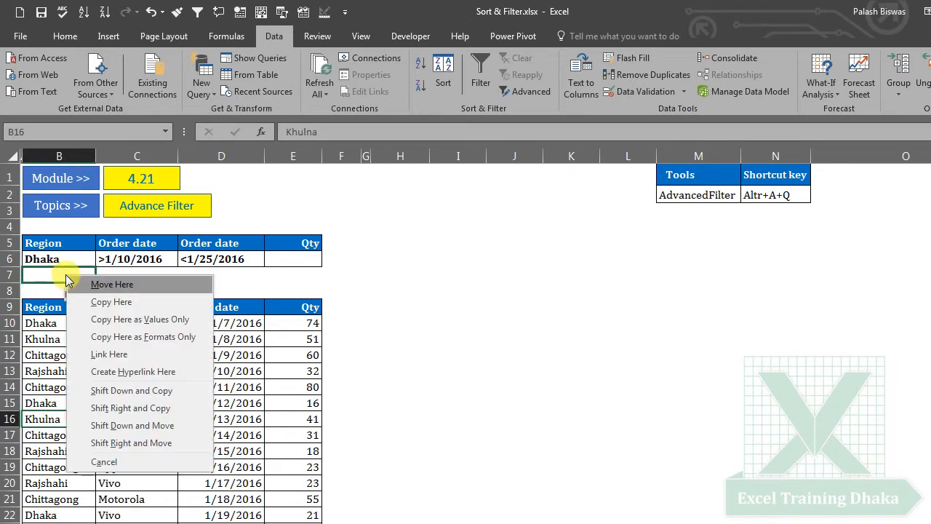
click(160, 323)
Apply all borders to the criteria cells B6:E7
drag(62, 253, 305, 271)
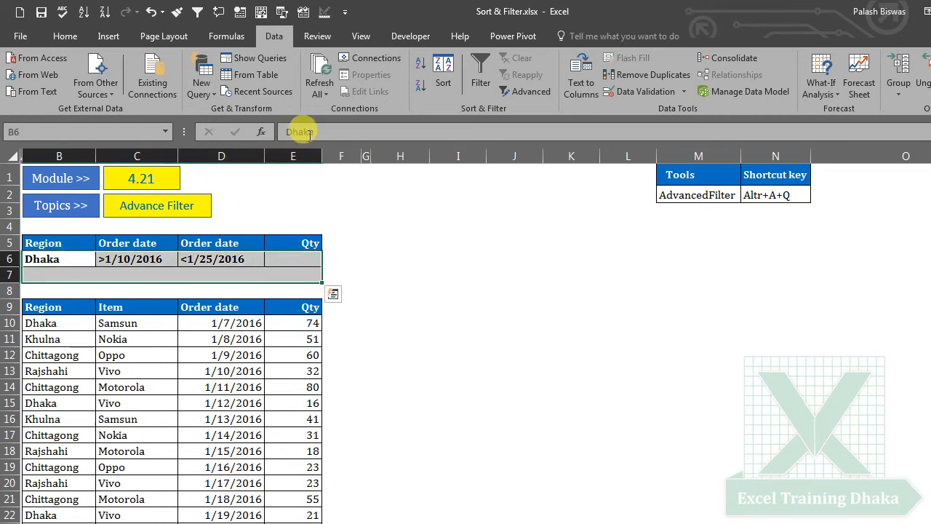
click(55, 36)
click(244, 85)
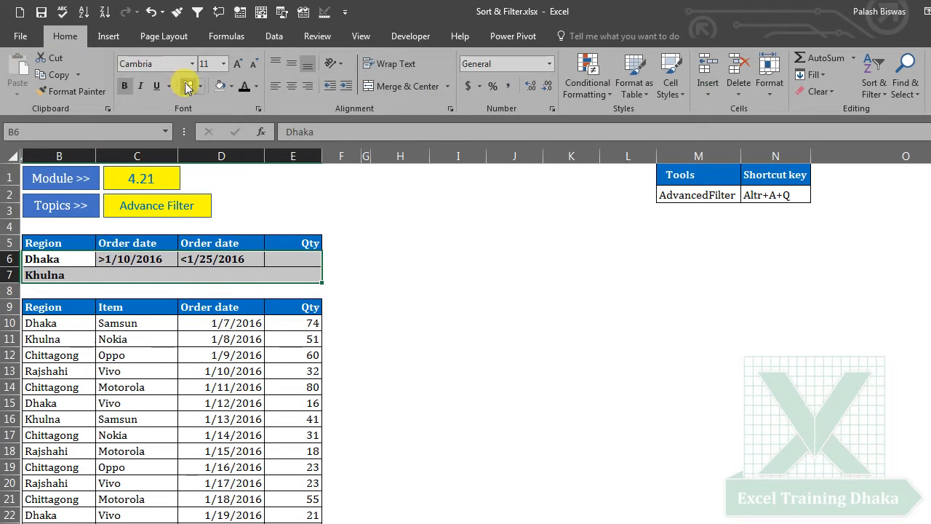
click(366, 224)
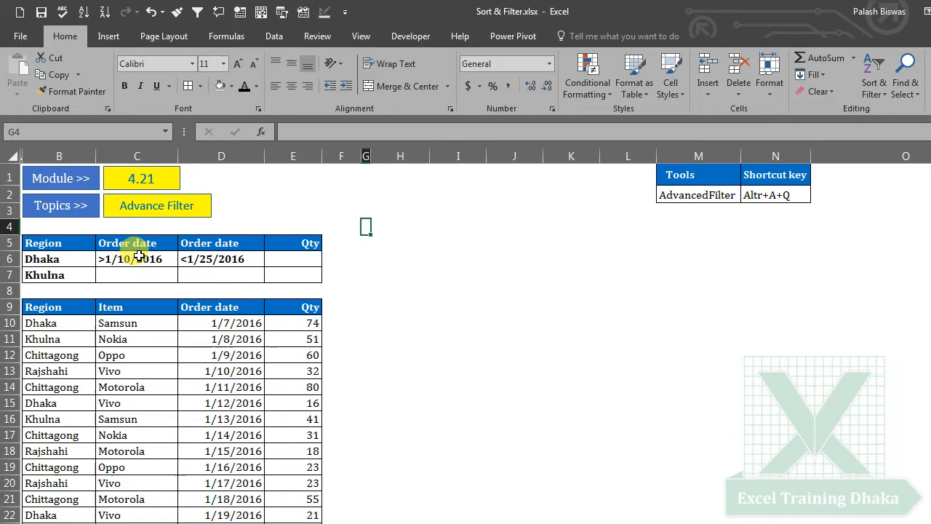
Copy the date criterion >1/10/2016 from C6 into C7 for the Khulna row
click(157, 263)
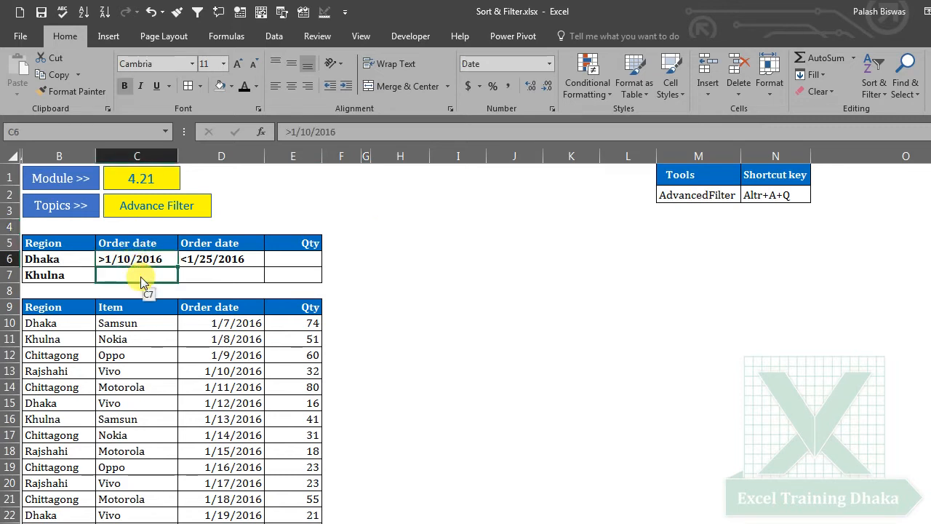
click(225, 262)
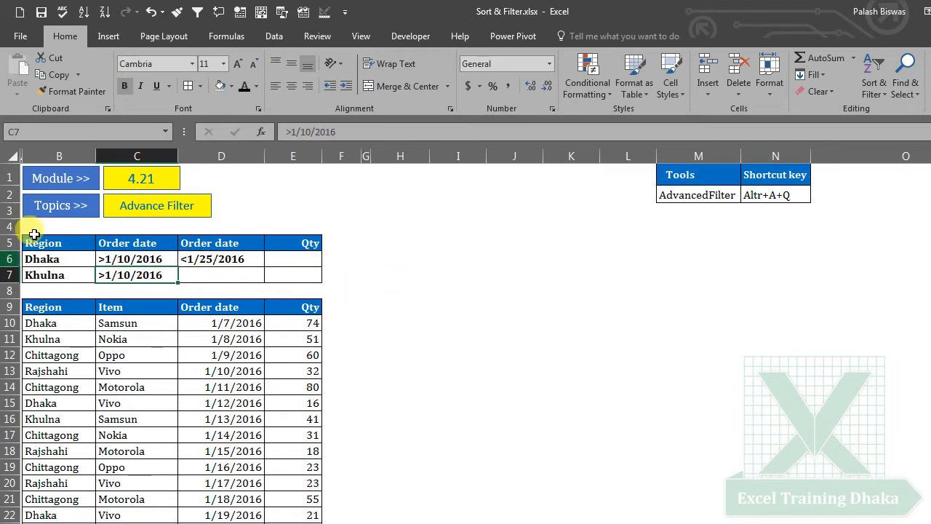
click(256, 261)
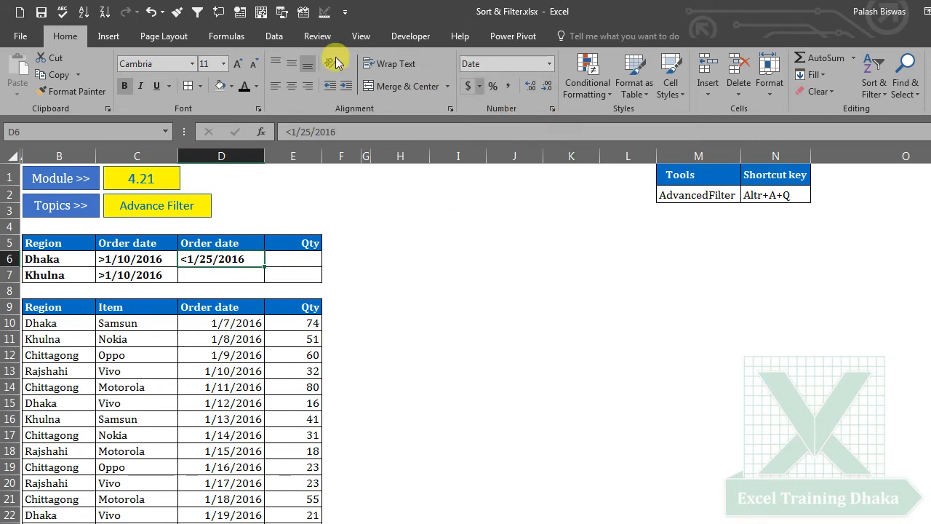
Start the Advanced Filter again and replace its list range with the order table B9:E33
click(274, 36)
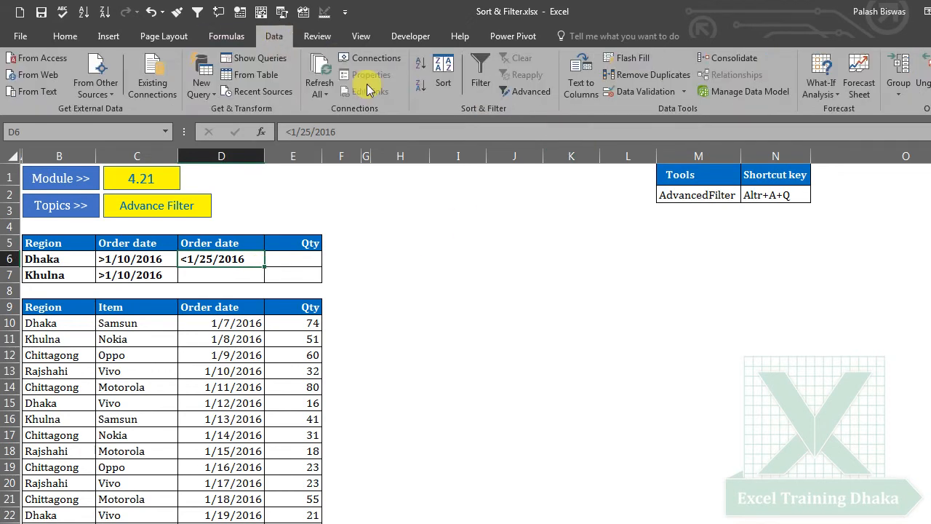
click(527, 92)
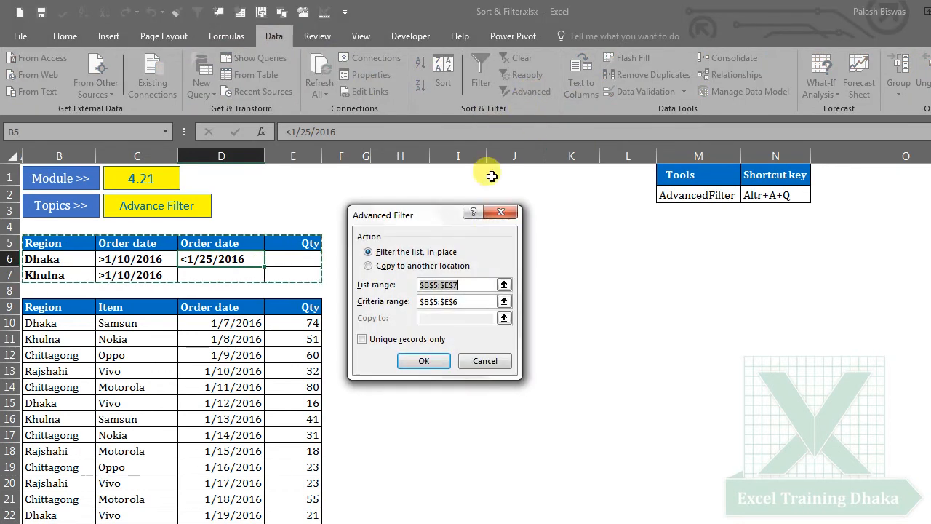
click(504, 285)
drag(49, 311, 313, 523)
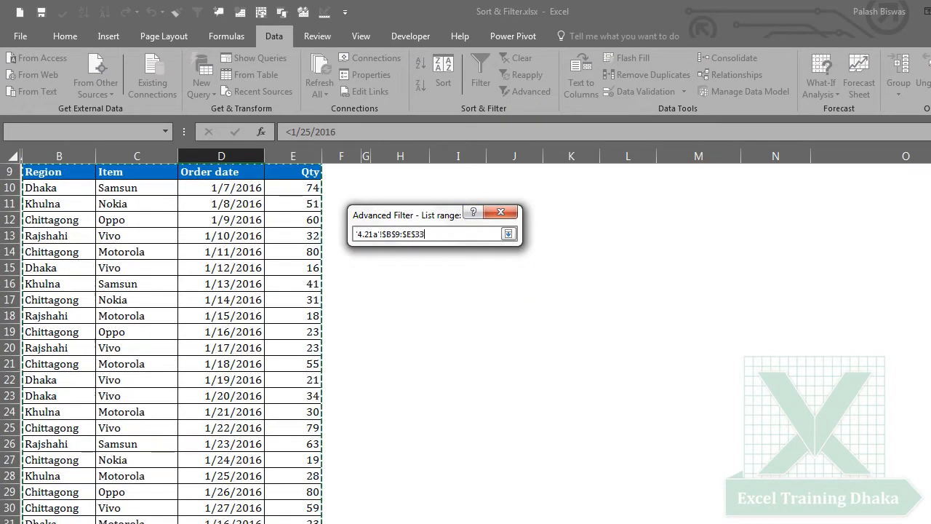
click(507, 233)
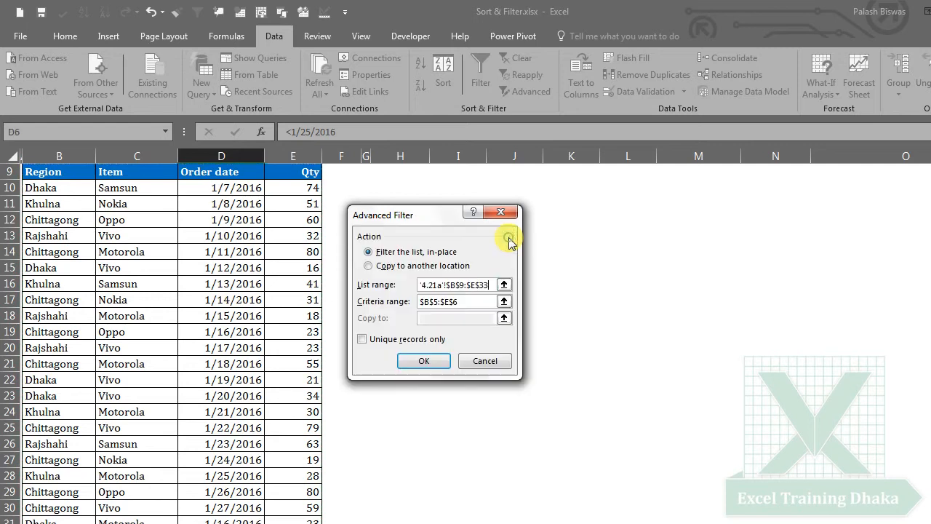
Extend the criteria range to B5:E7 so it includes the Khulna row, and apply the filter in place
click(504, 301)
scroll(436, 327, up, 2)
click(42, 172)
drag(43, 171, 315, 202)
click(507, 233)
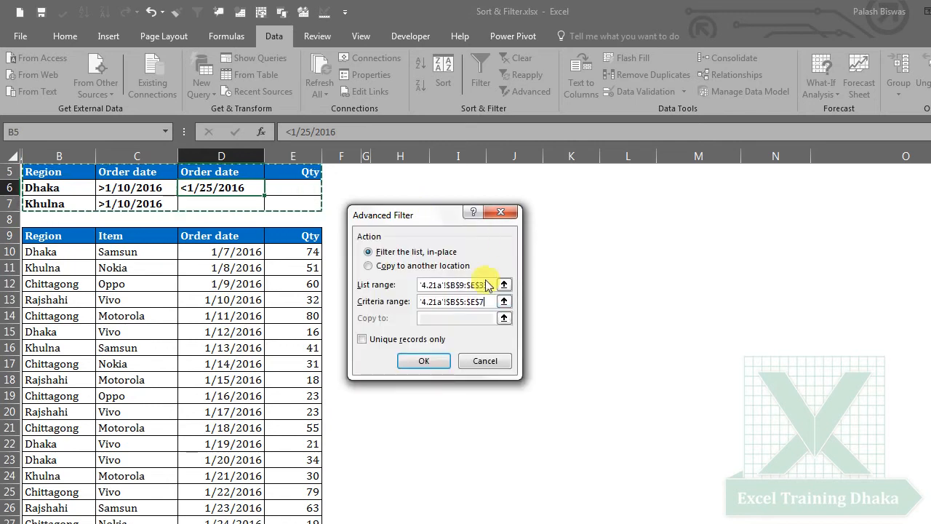
click(429, 361)
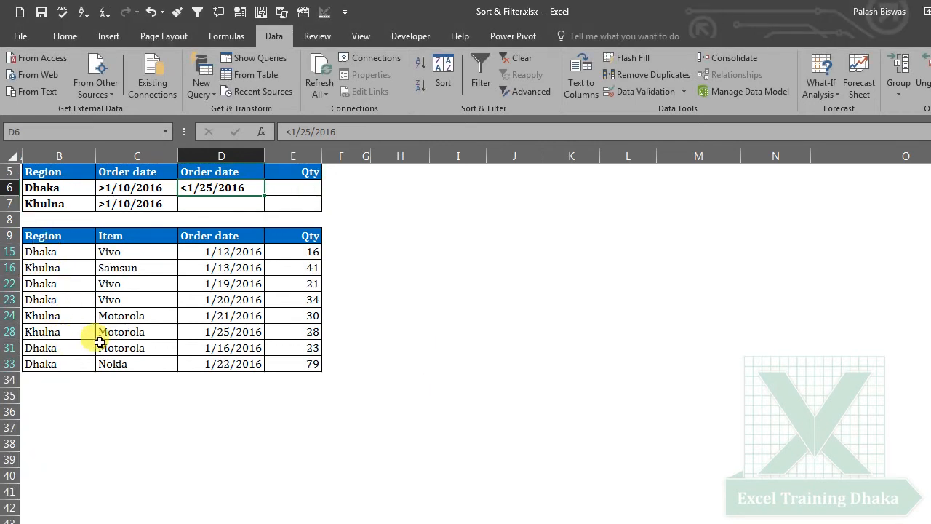
Check the filtered Khulna rows against their date criterion, and clear the filter from the order table
drag(43, 266, 282, 269)
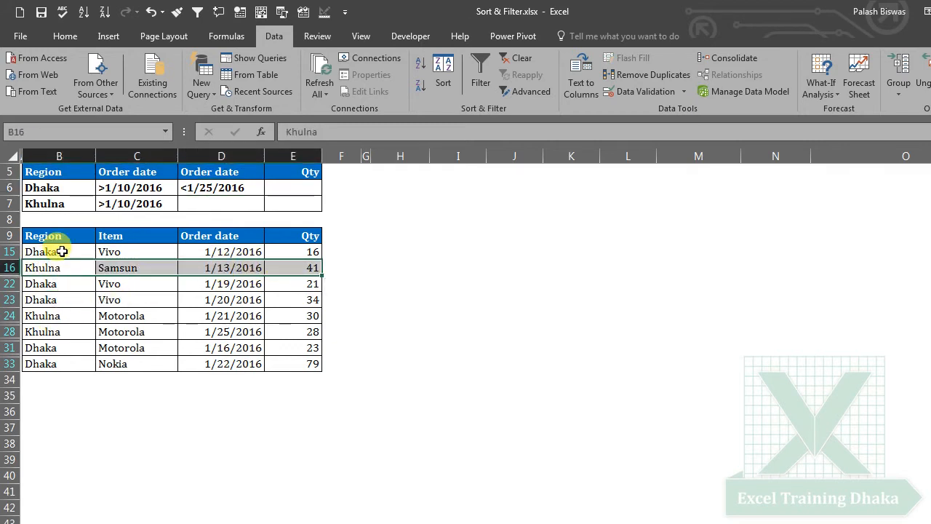
drag(68, 316, 302, 329)
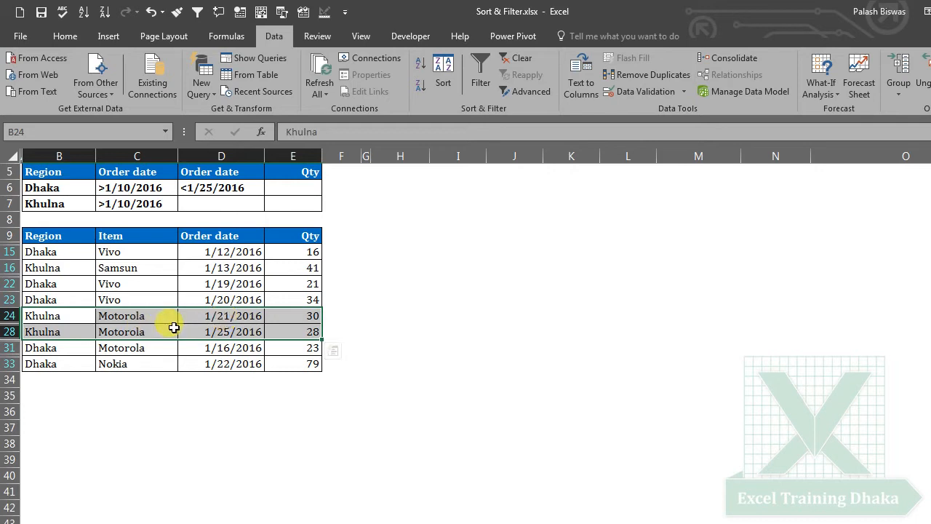
scroll(209, 410, up, 2)
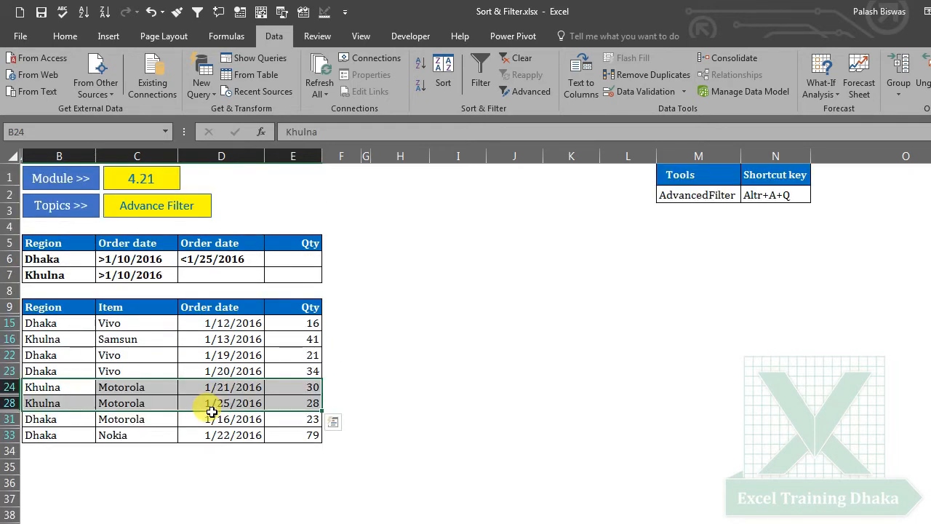
click(195, 339)
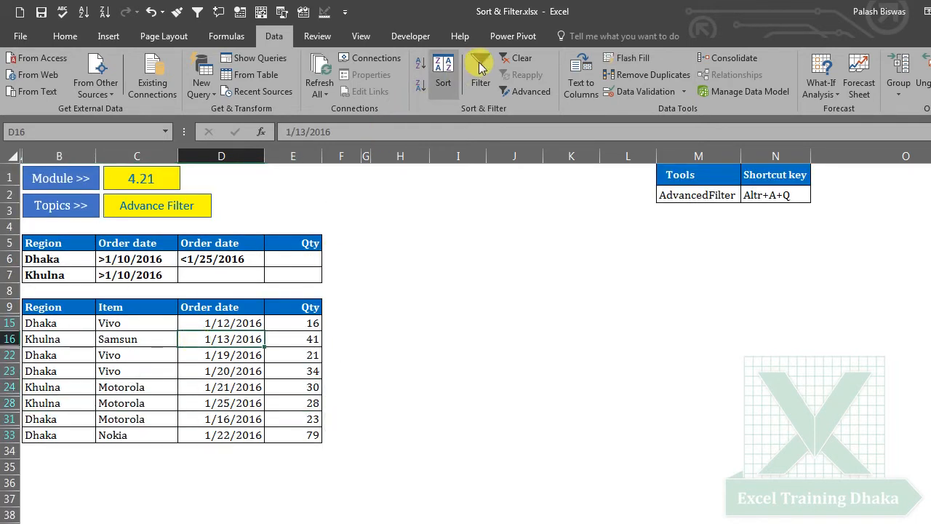
click(509, 61)
click(191, 434)
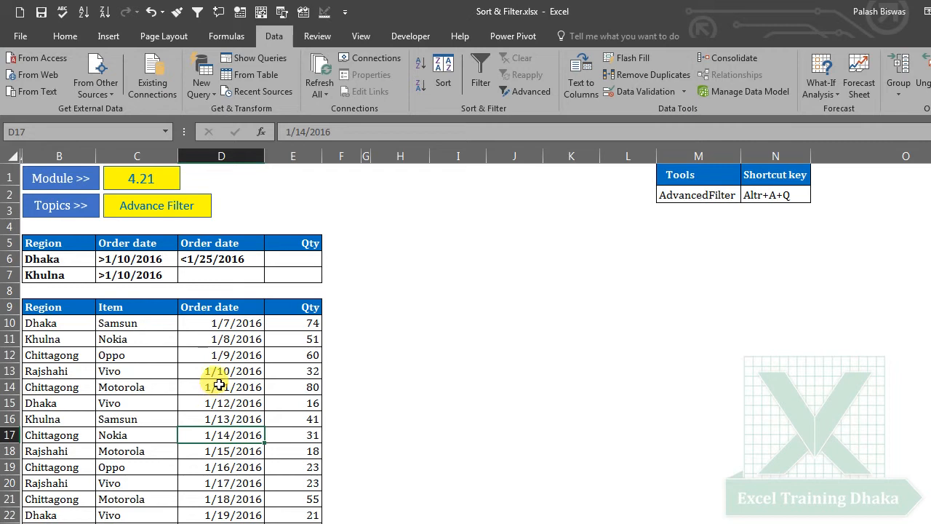
scroll(219, 384, down, 1)
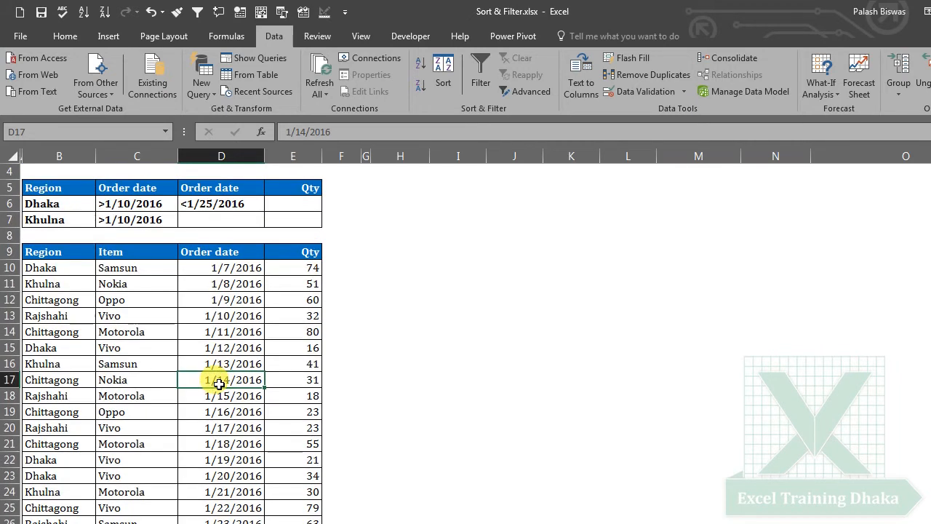
scroll(219, 384, up, 1)
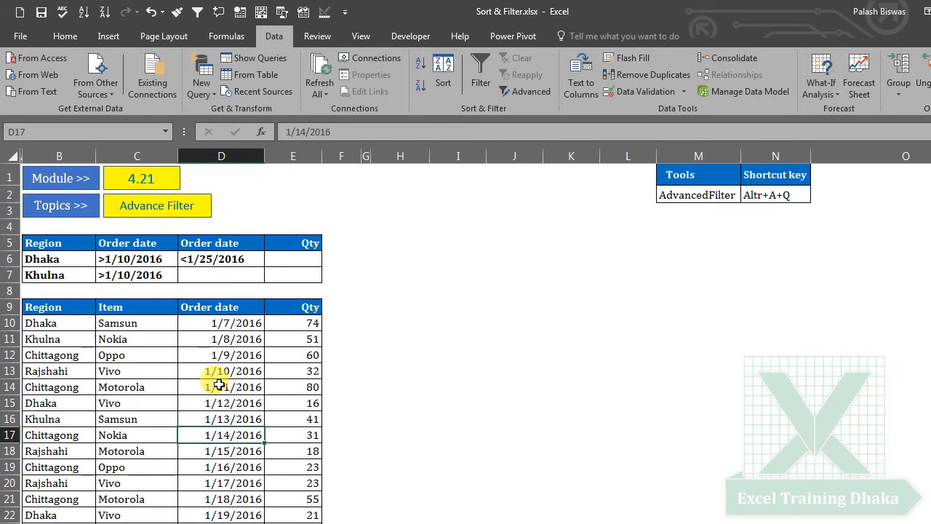
scroll(219, 384, down, 2)
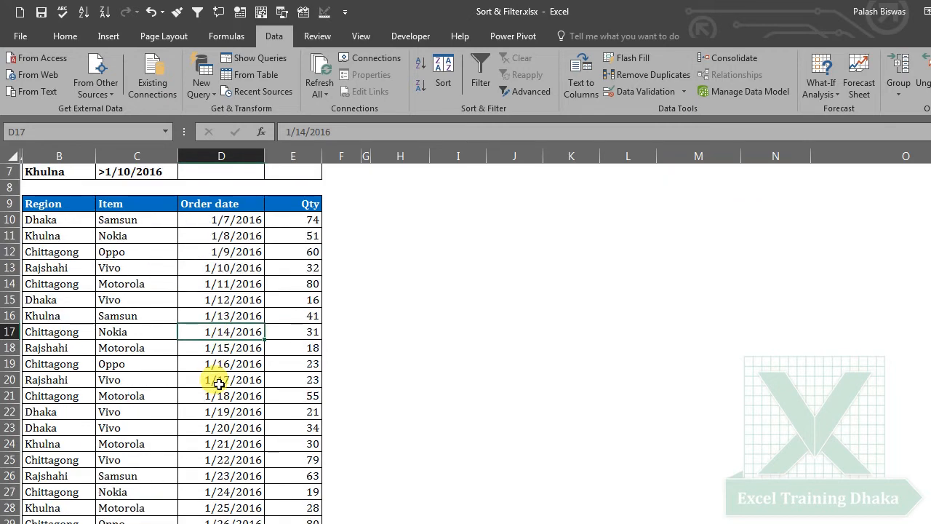
Insert an extra blank row between the criteria table and the order table
scroll(219, 384, up, 2)
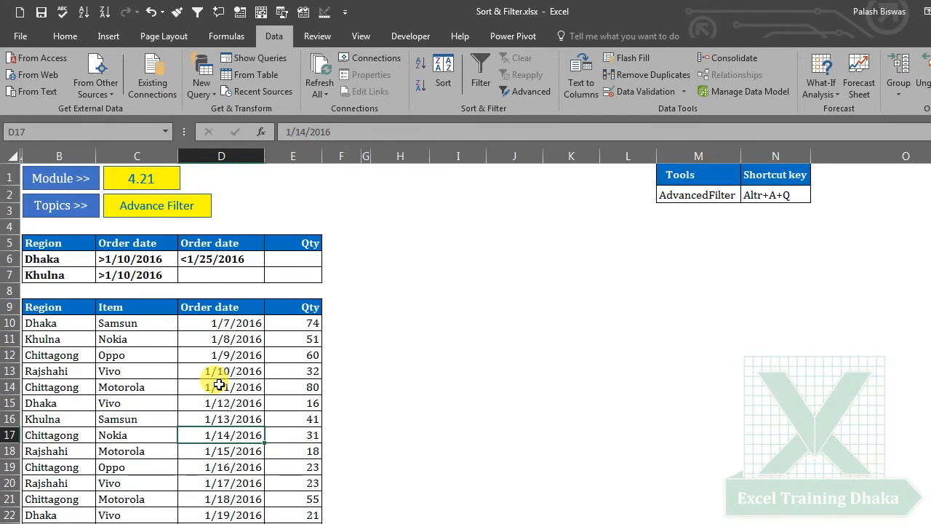
click(131, 326)
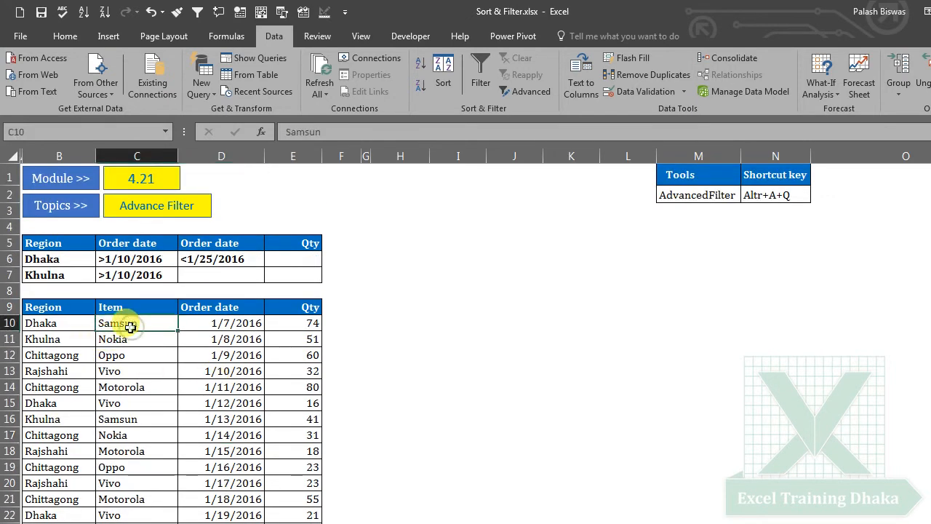
click(11, 275)
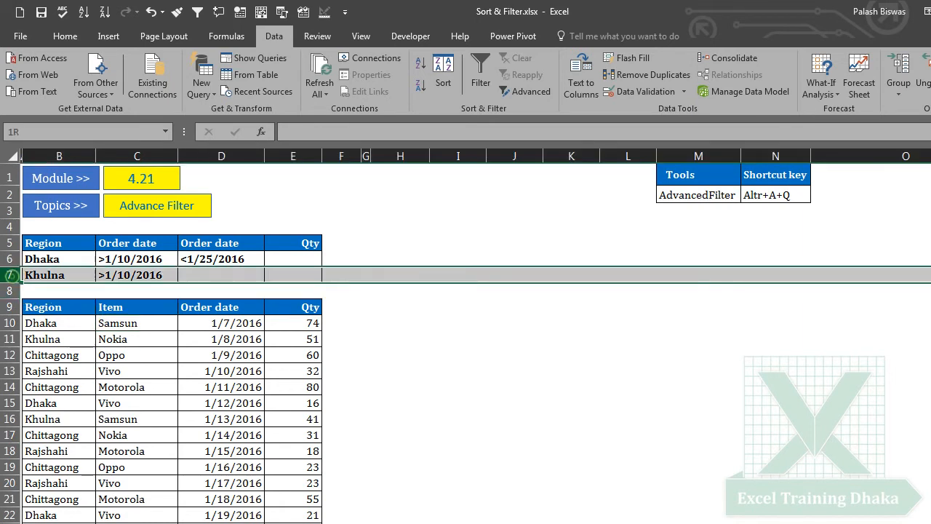
right_click(12, 282)
click(65, 377)
drag(44, 289, 281, 271)
click(139, 289)
click(133, 340)
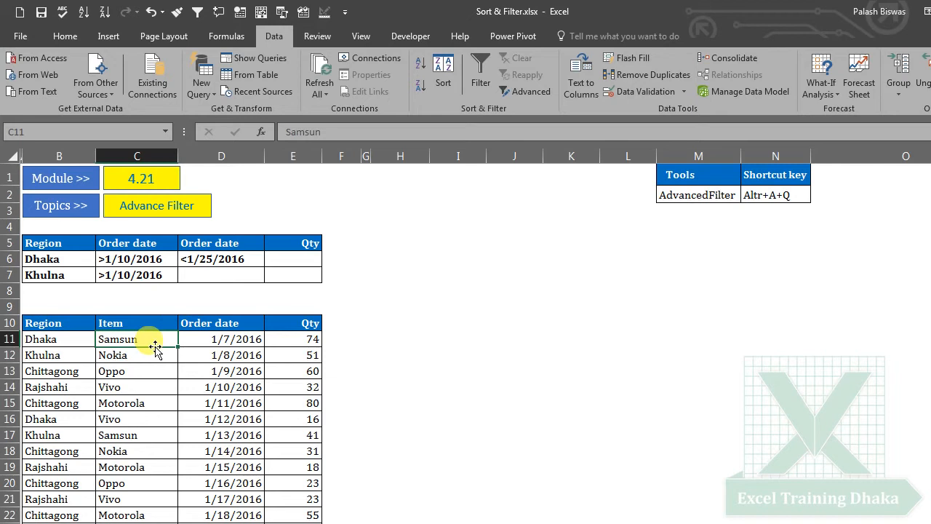
Insert cells at C5:C7 in the criteria table, shifting the existing date criteria one column over
drag(130, 243, 128, 275)
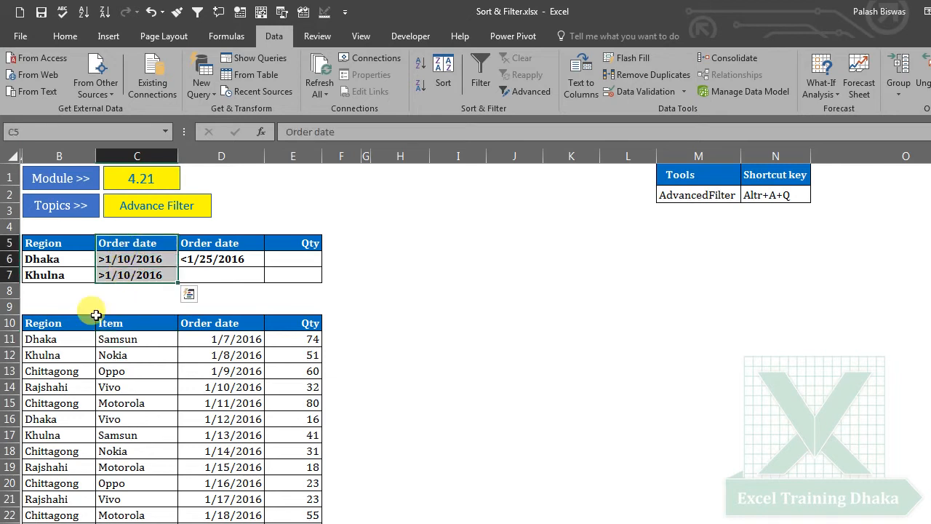
right_click(127, 245)
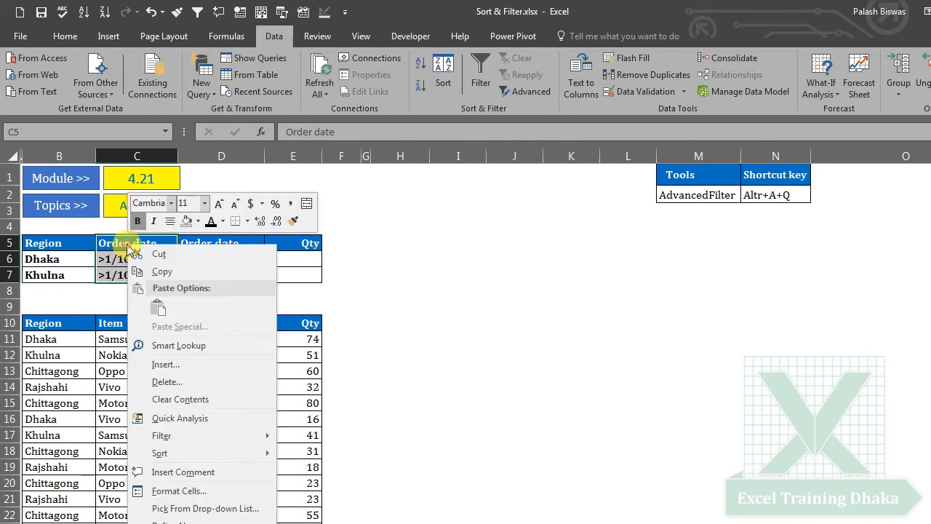
click(183, 365)
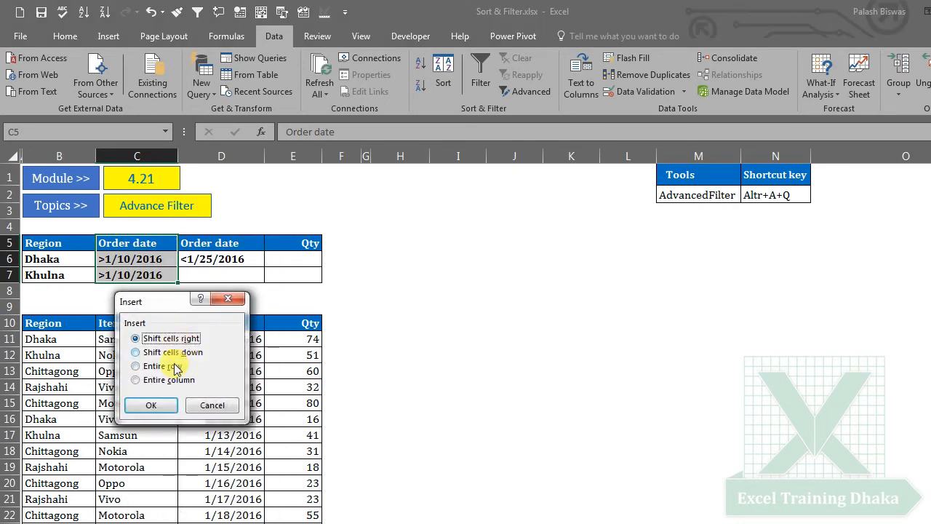
click(158, 407)
click(344, 306)
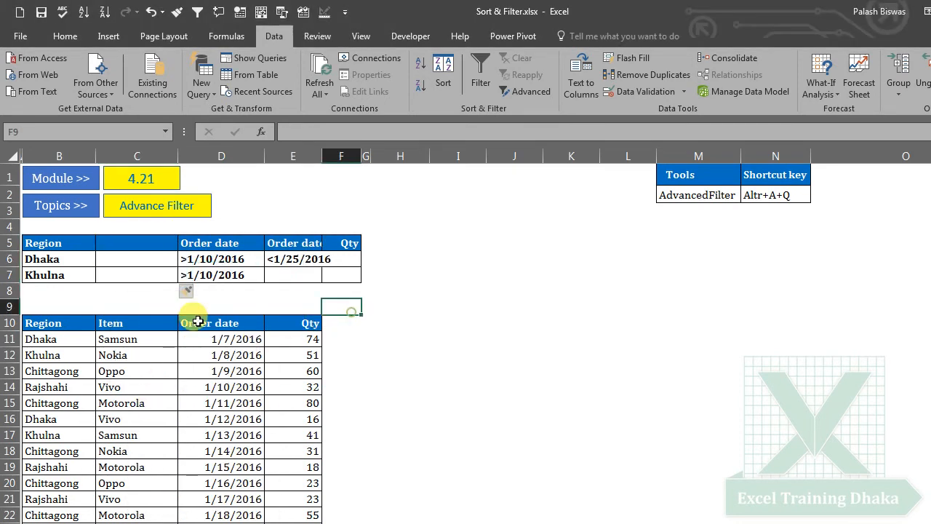
Copy the Item header from the order table into the empty criteria header C5
click(138, 317)
right_click(139, 319)
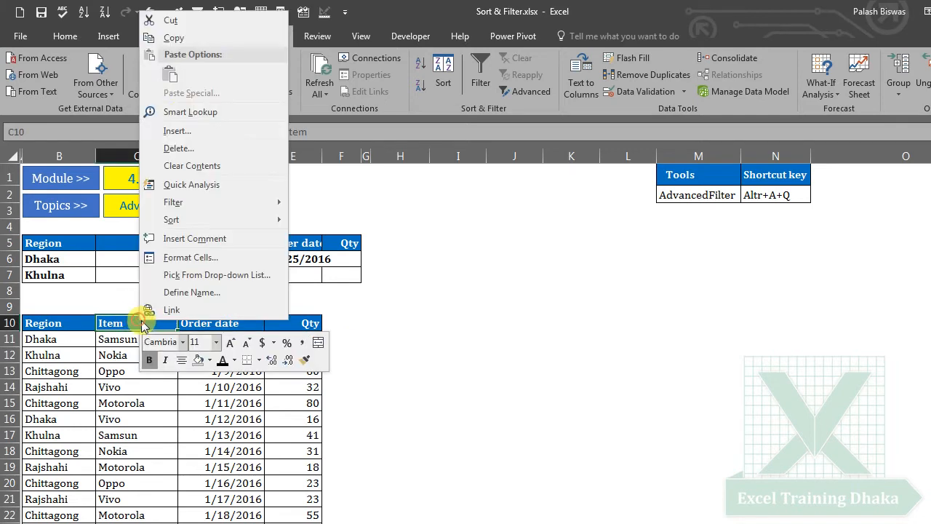
click(182, 35)
click(121, 244)
right_click(121, 243)
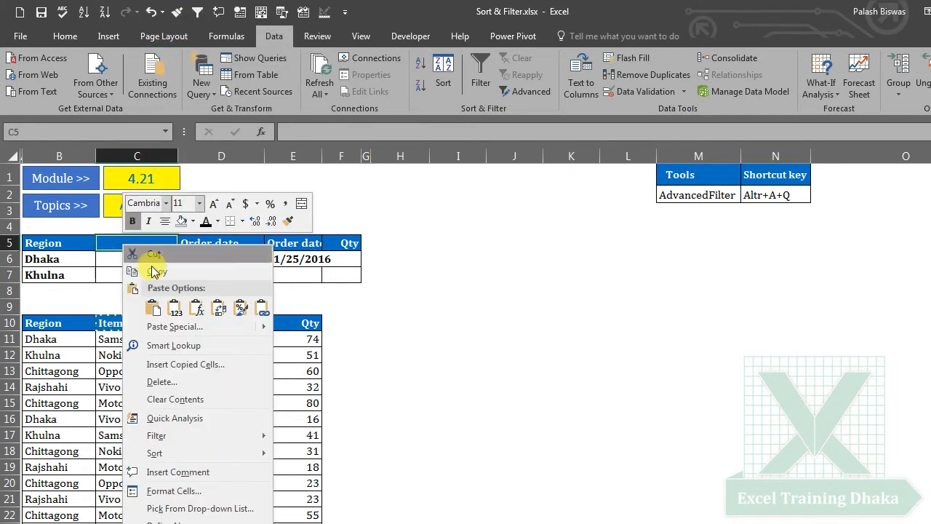
click(148, 272)
click(415, 291)
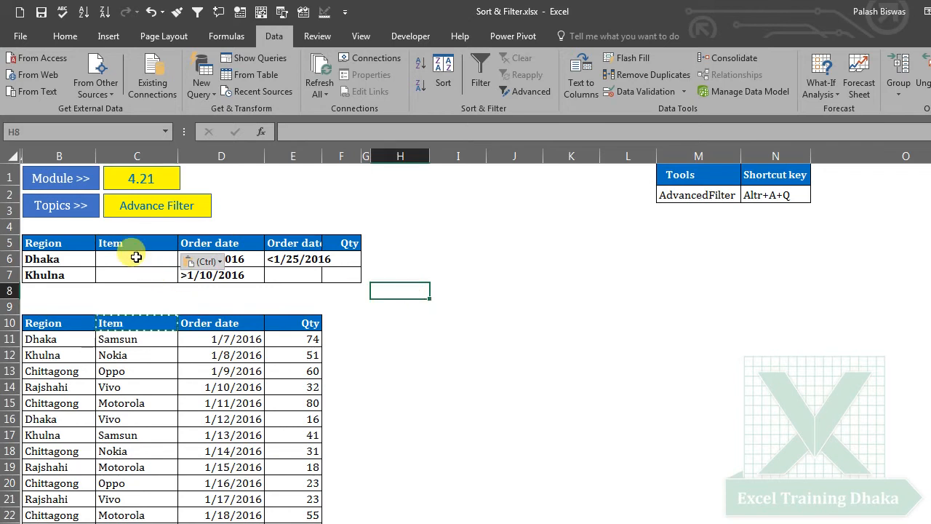
Copy Samsun from C11 into criteria cells C6:C7 for the Dhaka and Khulna rows
click(136, 257)
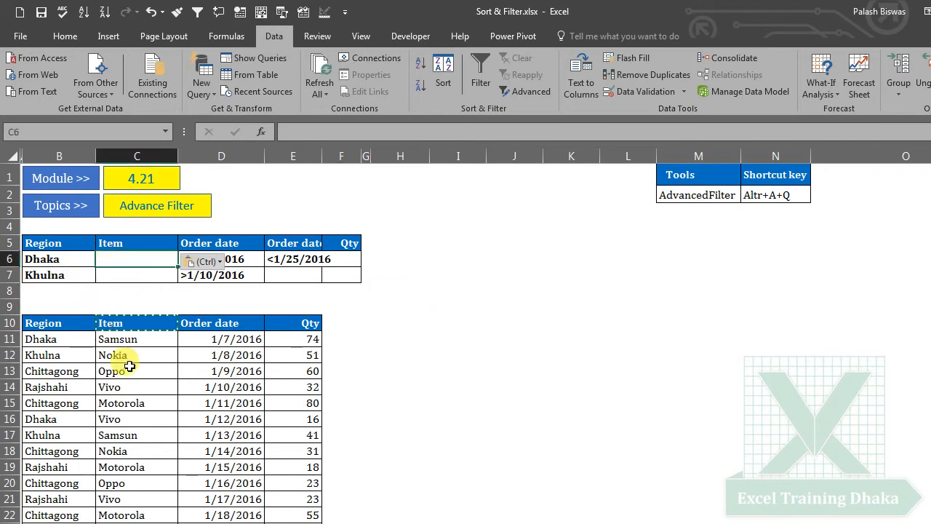
click(109, 339)
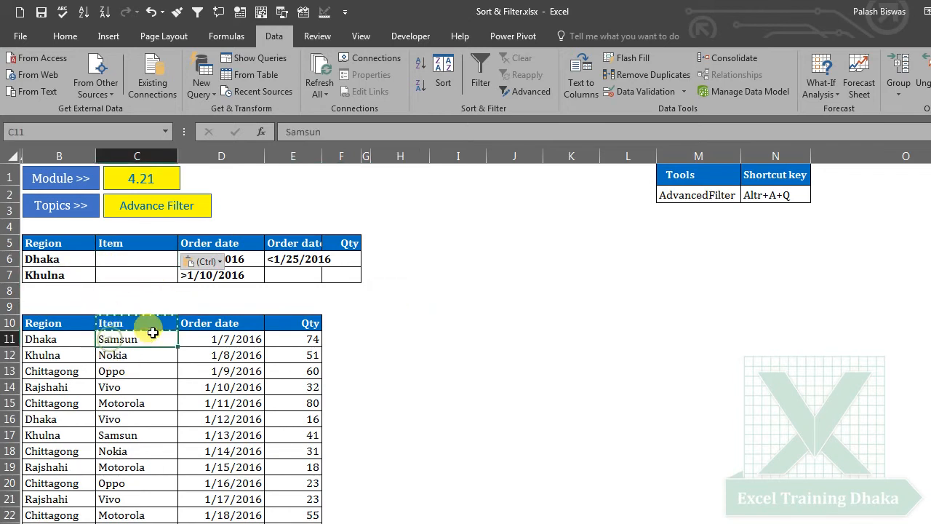
right_click(148, 338)
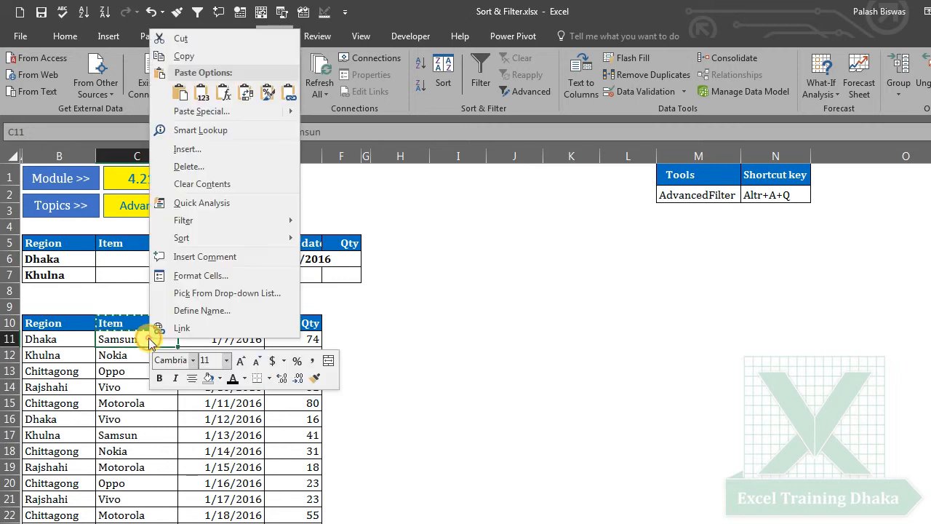
click(181, 54)
drag(118, 253, 126, 274)
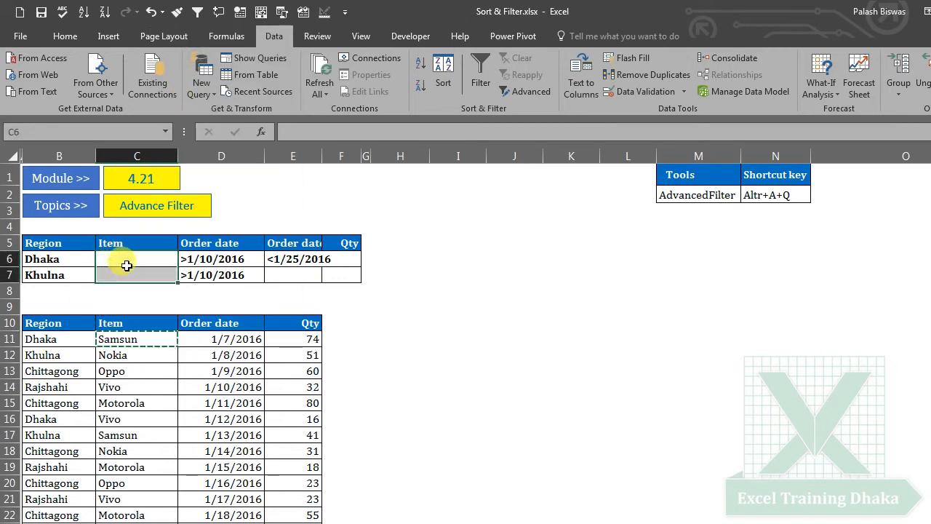
right_click(126, 266)
click(160, 272)
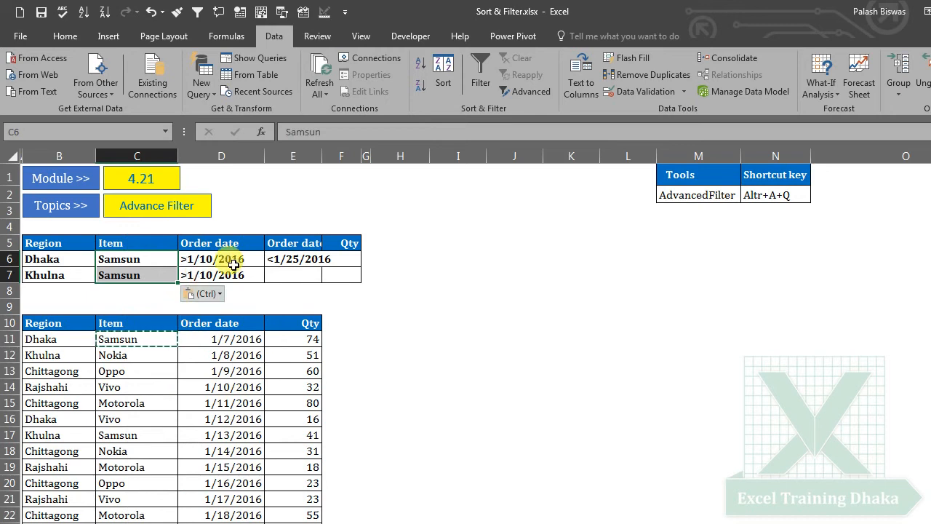
Clear the second Order date criteria in E6:E7 and autofit column E to its contents
drag(293, 256, 294, 274)
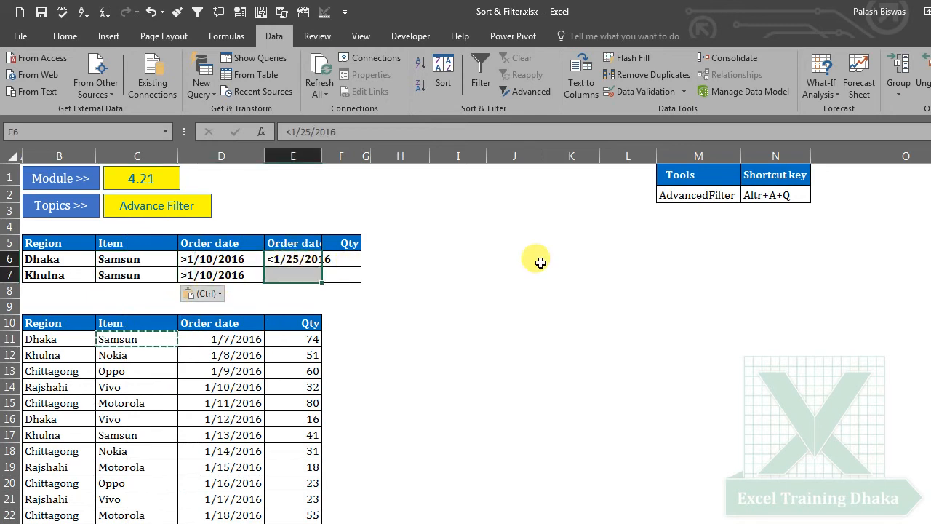
key(Delete)
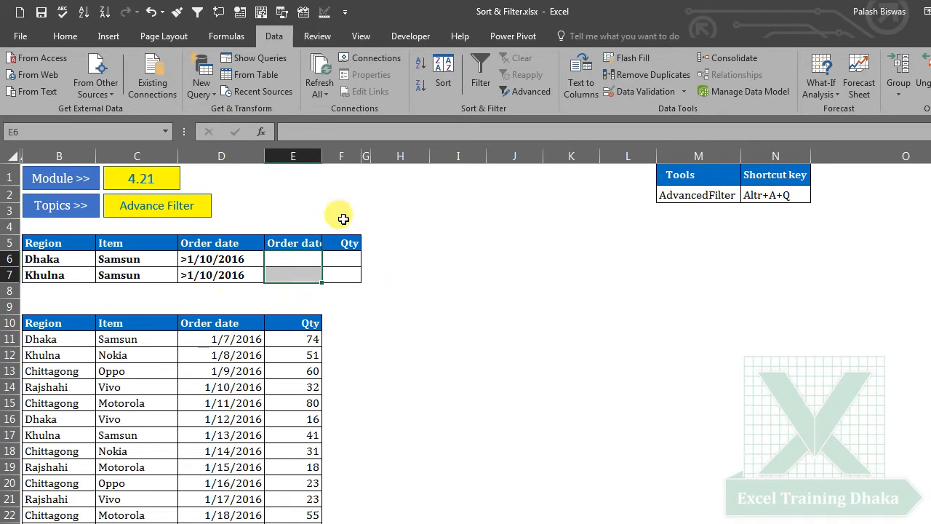
double_click(322, 156)
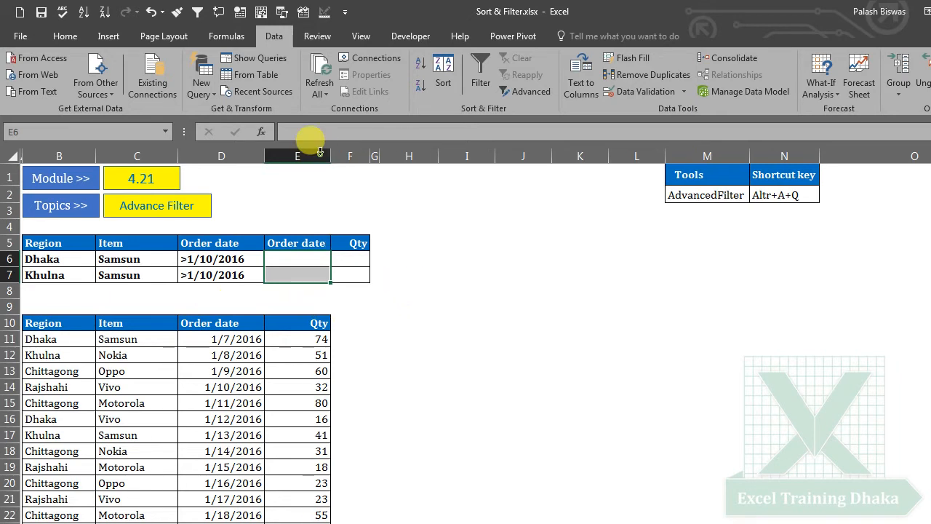
Apply an in-place Advanced Filter with list range B10:E34 and criteria range B5:F7
click(153, 269)
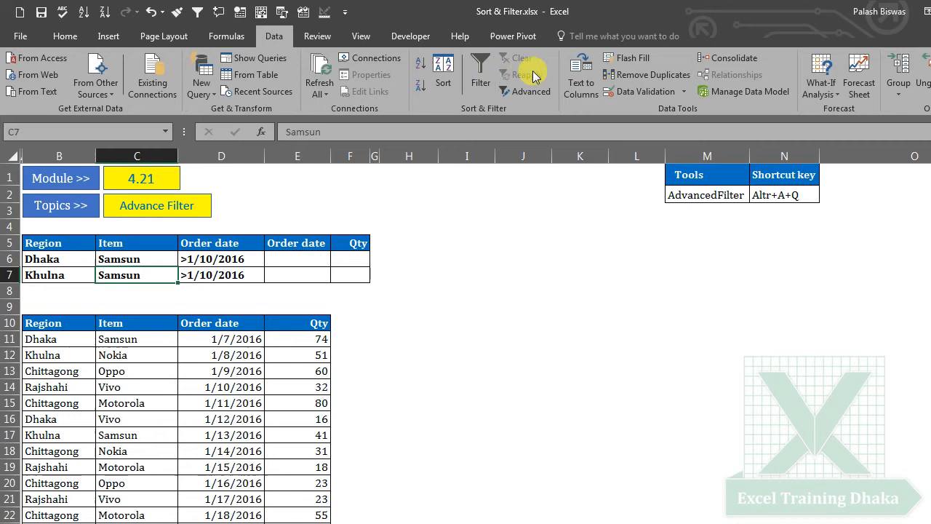
click(531, 91)
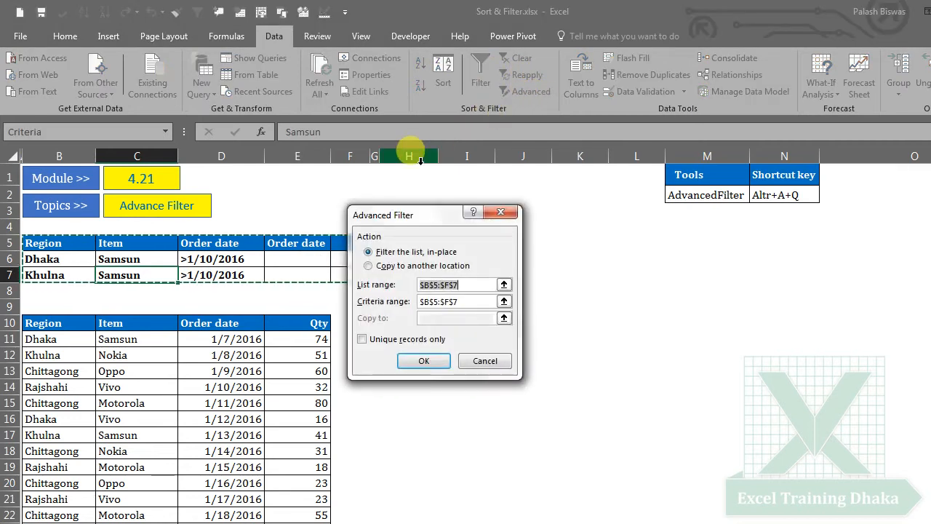
click(503, 284)
drag(38, 323, 313, 521)
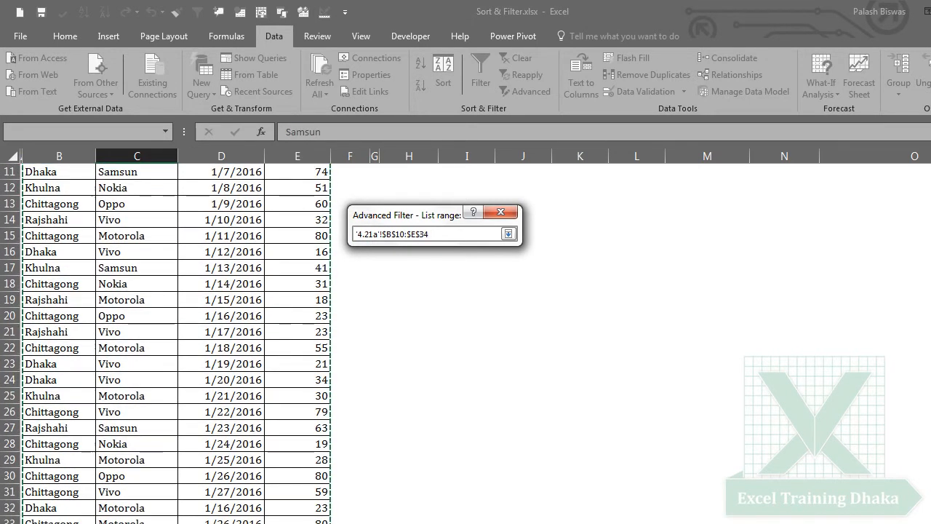
click(508, 234)
click(504, 301)
scroll(108, 265, up, 2)
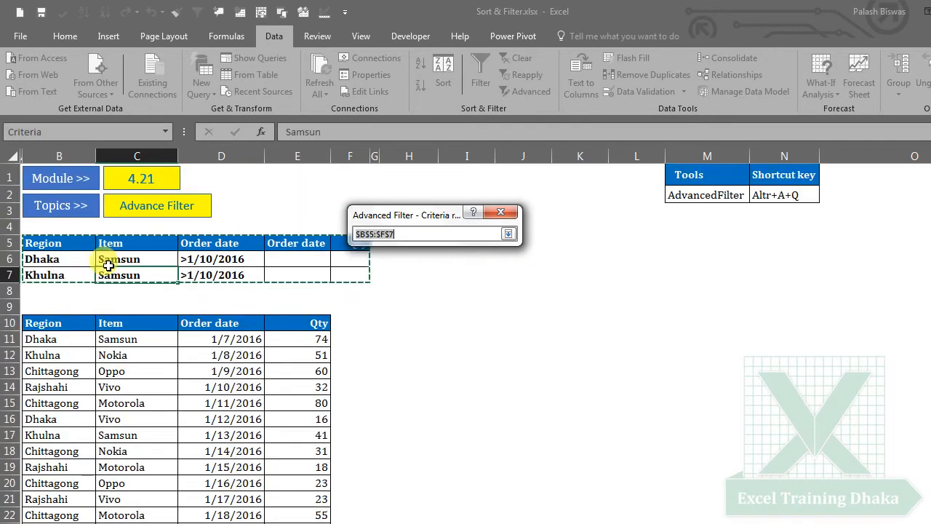
click(508, 234)
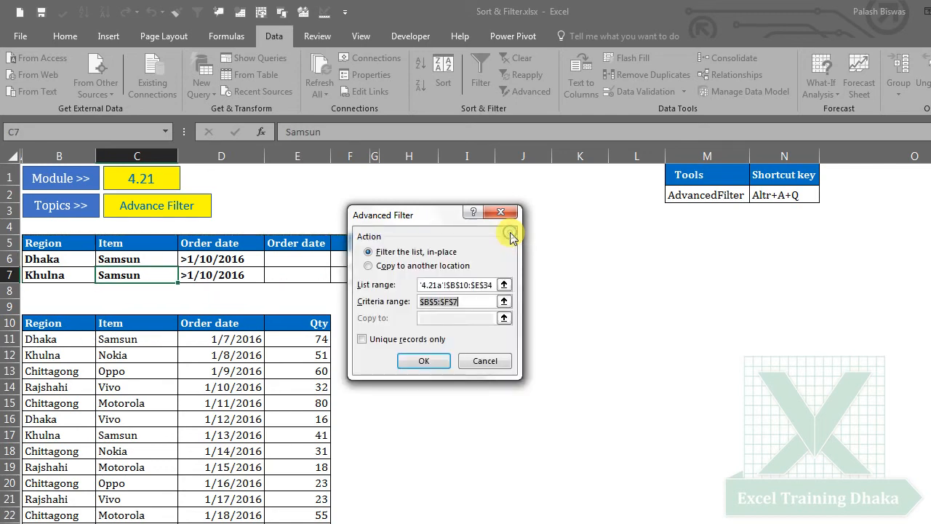
click(424, 360)
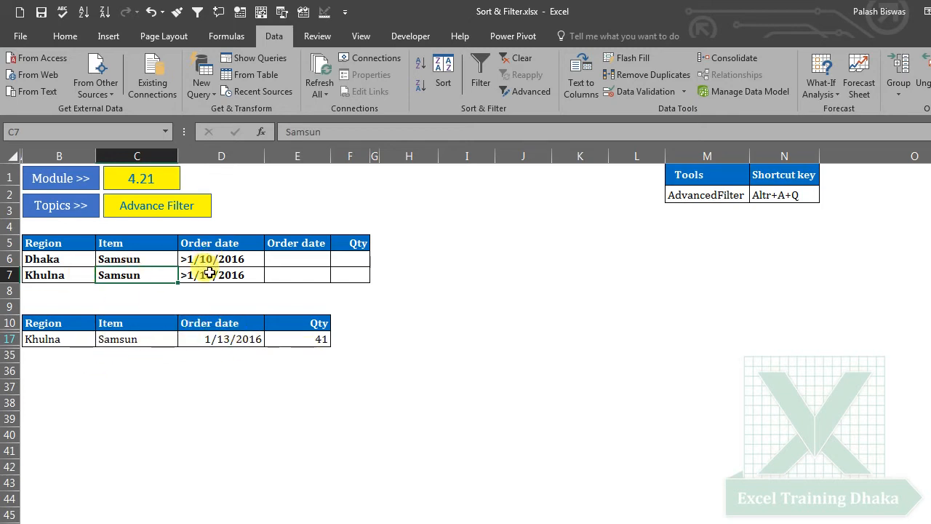
Clear the Samsun filter from the order table to show all orders
click(140, 259)
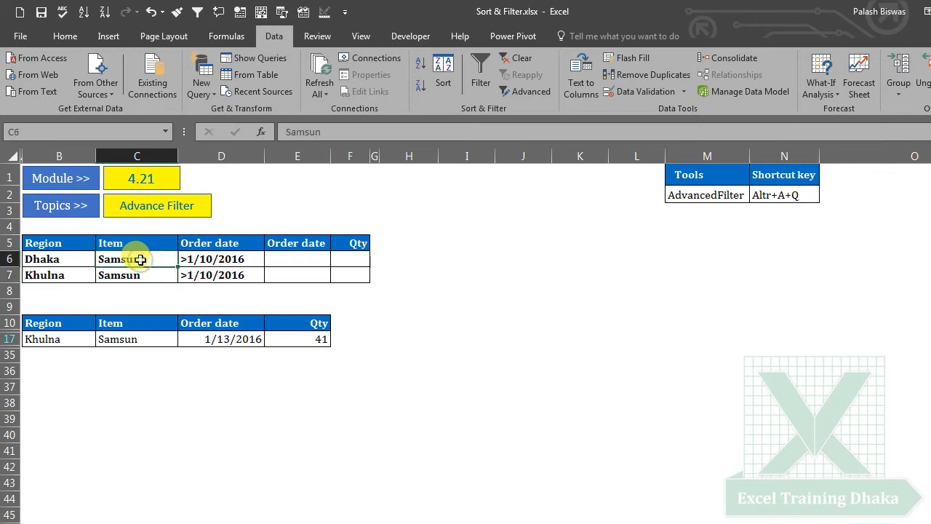
click(517, 59)
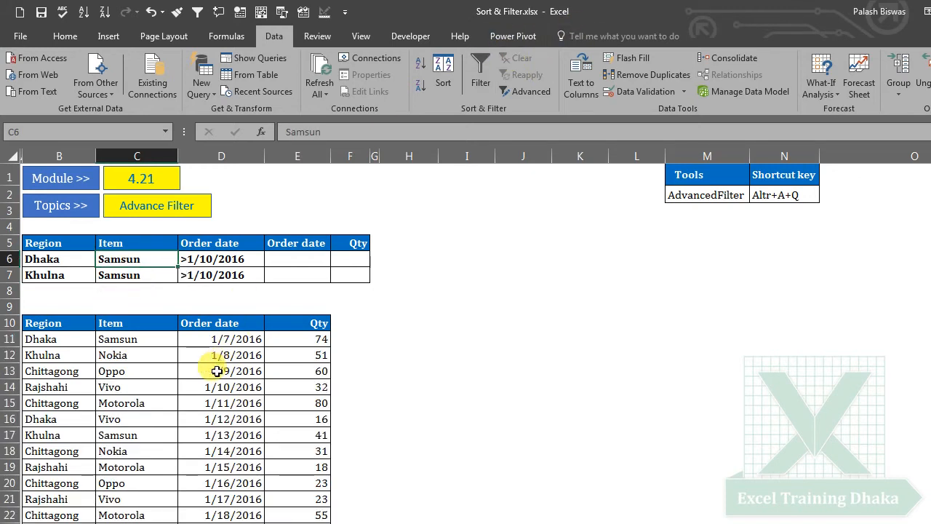
click(211, 414)
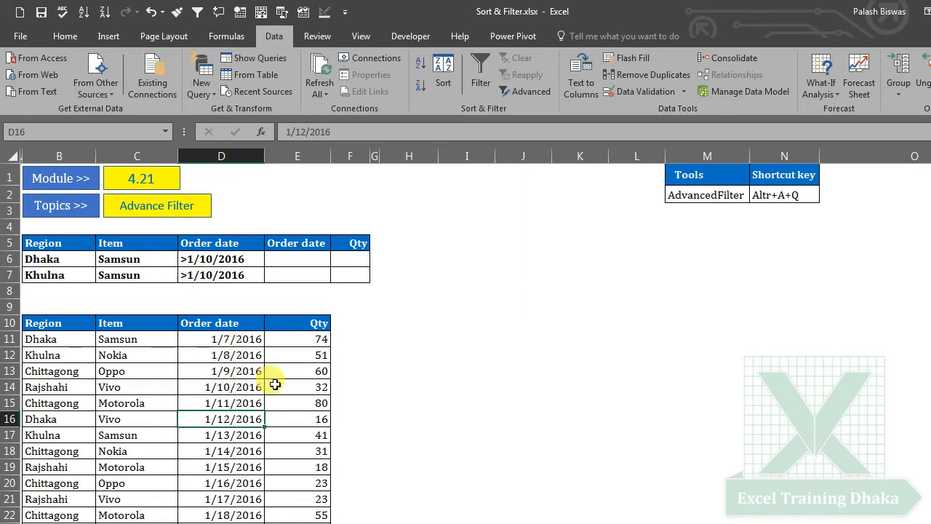
click(422, 339)
click(189, 364)
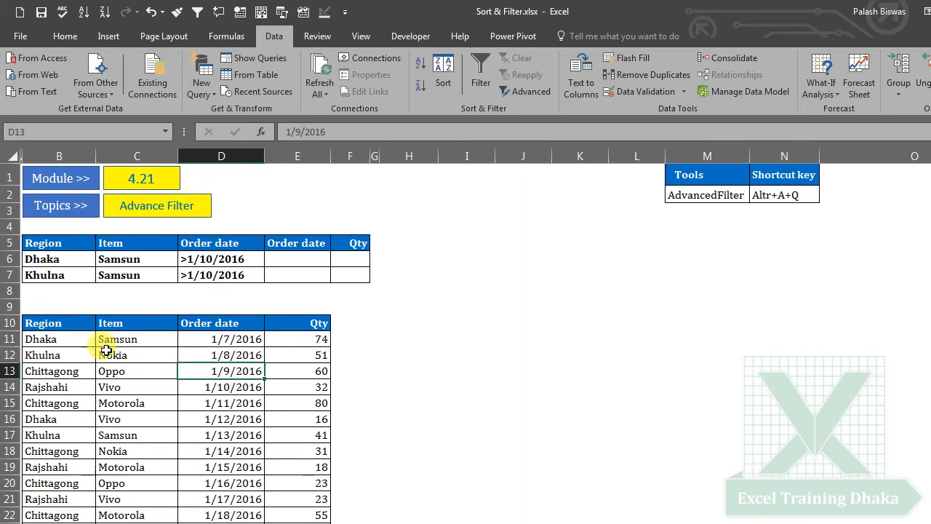
drag(36, 323, 308, 523)
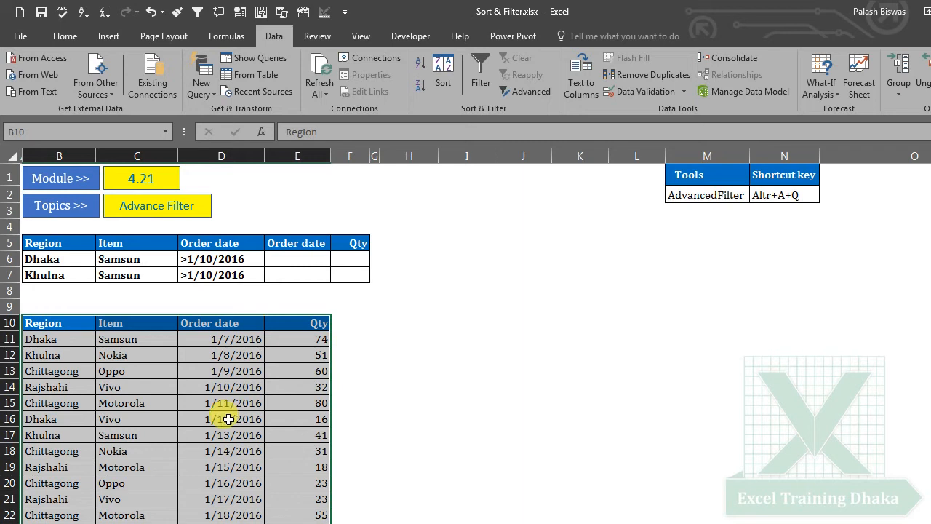
drag(36, 323, 303, 422)
drag(429, 310, 608, 427)
drag(401, 324, 619, 491)
drag(407, 323, 580, 499)
Start an Advanced Filter on the order table that copies to another location, with list range B8:E33
click(487, 433)
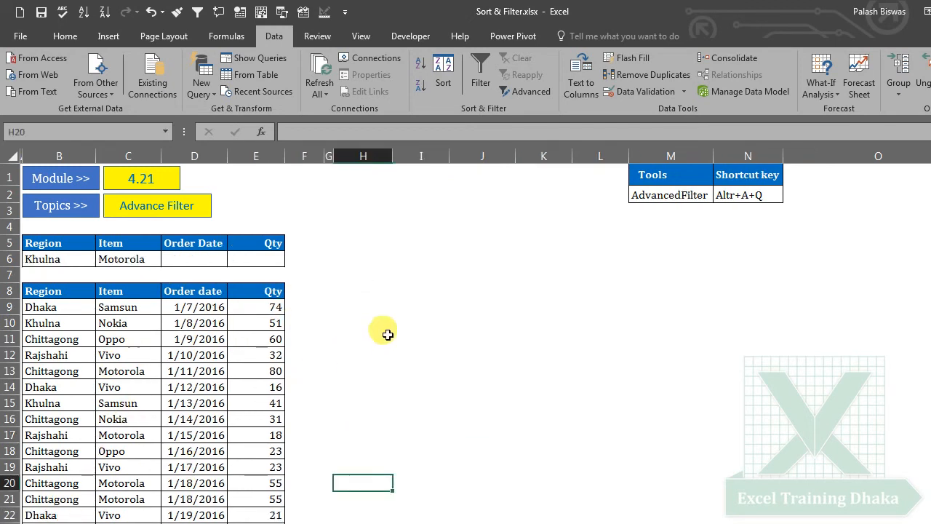
click(379, 335)
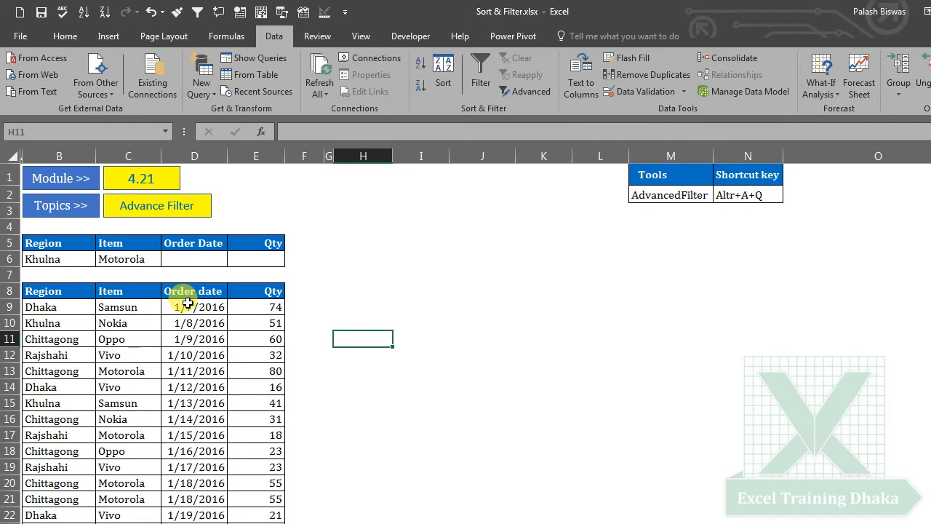
click(211, 369)
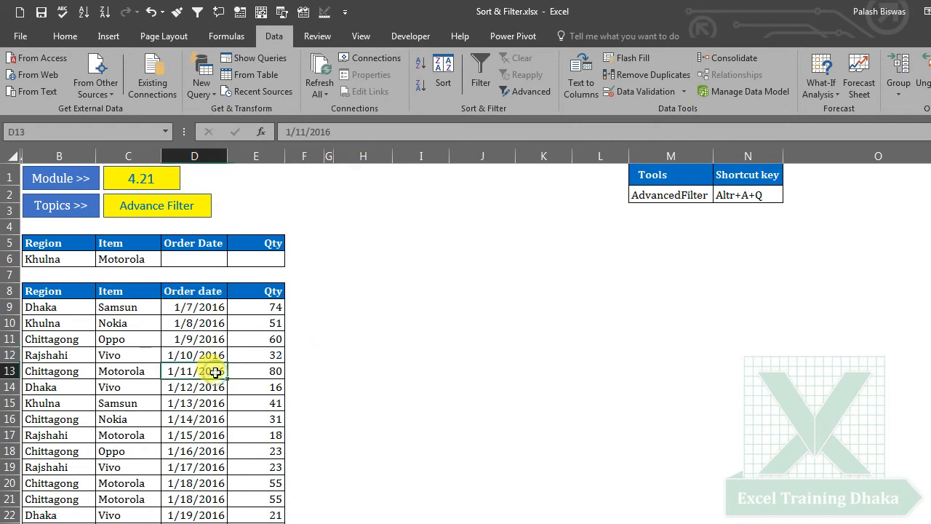
click(138, 306)
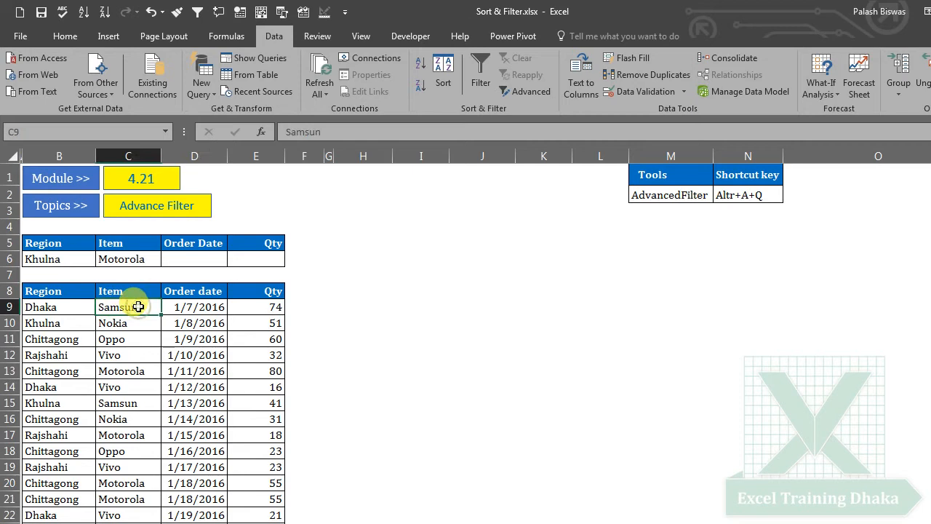
click(520, 91)
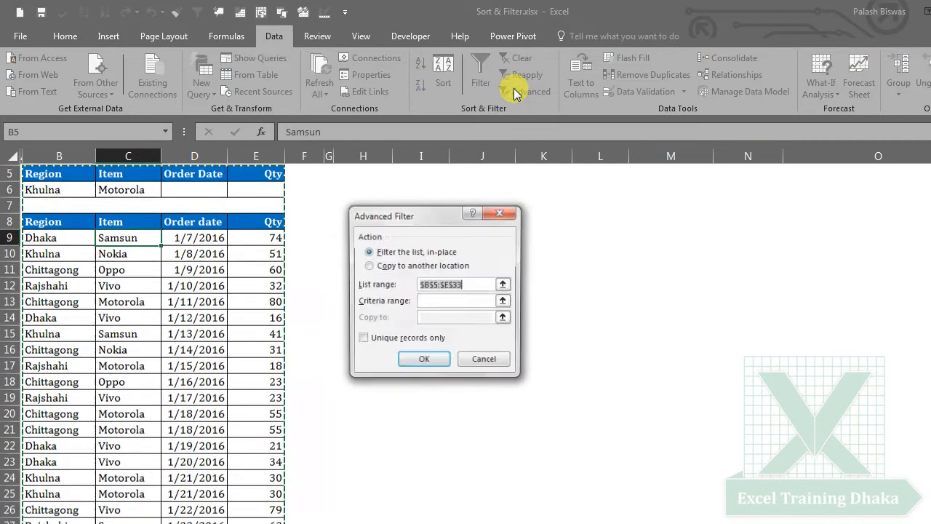
drag(400, 214, 443, 216)
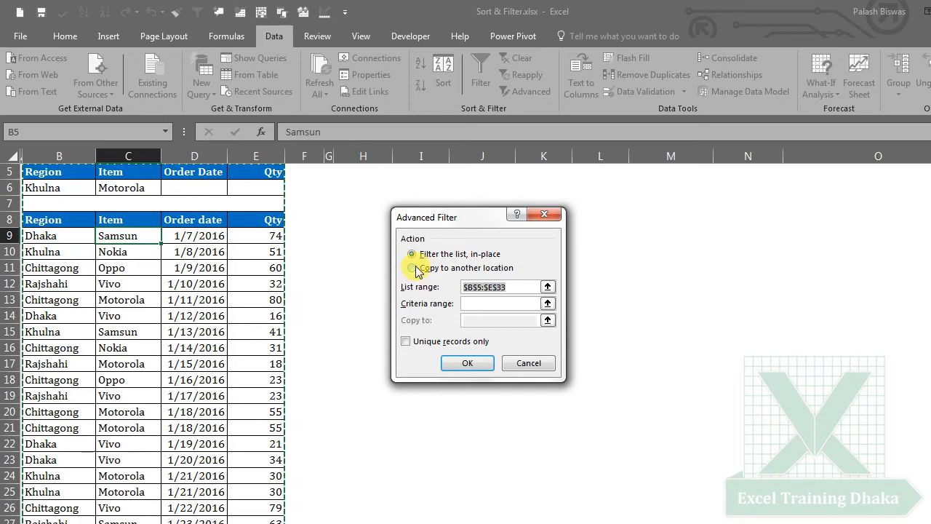
click(412, 269)
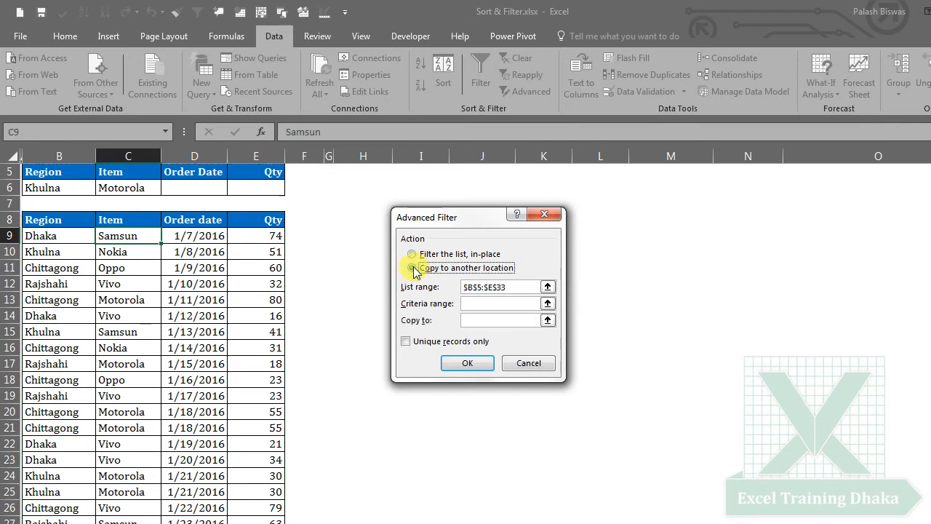
click(549, 293)
drag(46, 220, 270, 194)
click(552, 235)
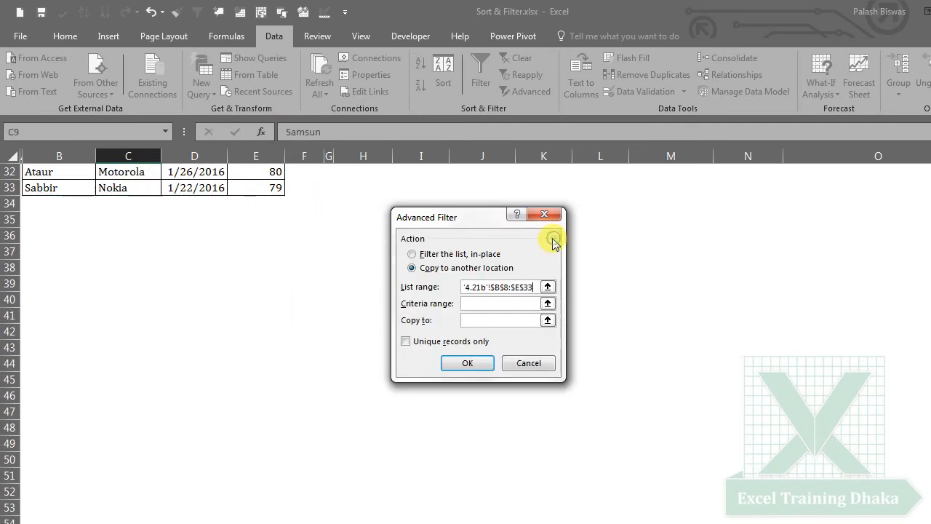
Set the Advanced Filter criteria range to B5:E6, covering the Khulna and Motorola criteria
click(548, 303)
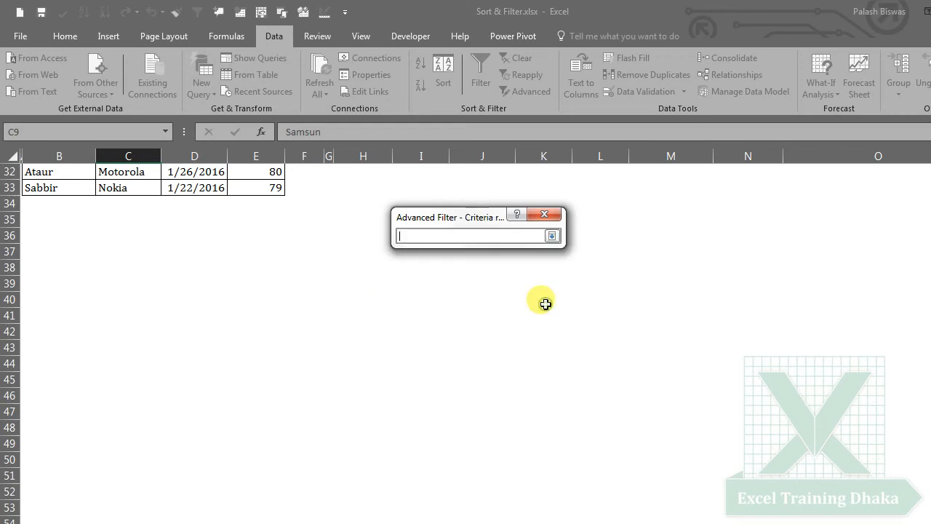
scroll(364, 333, up, 10)
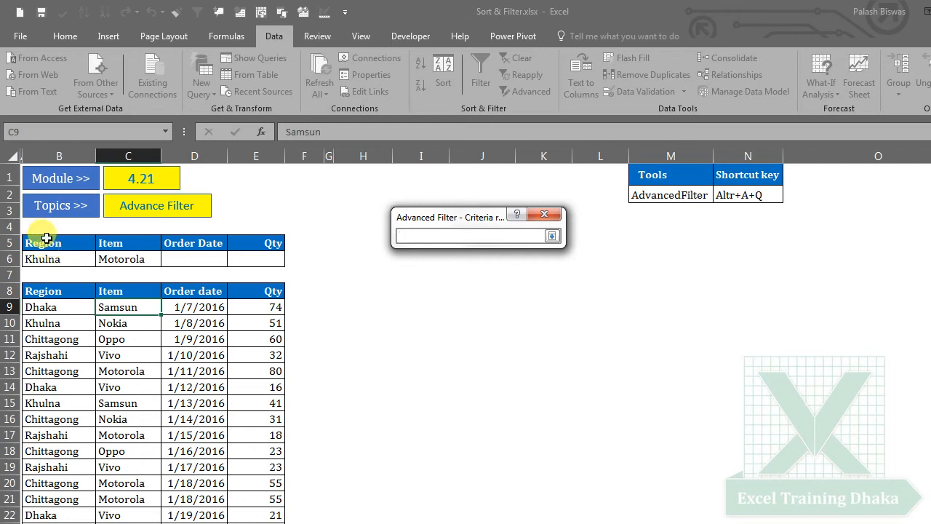
drag(46, 238, 278, 258)
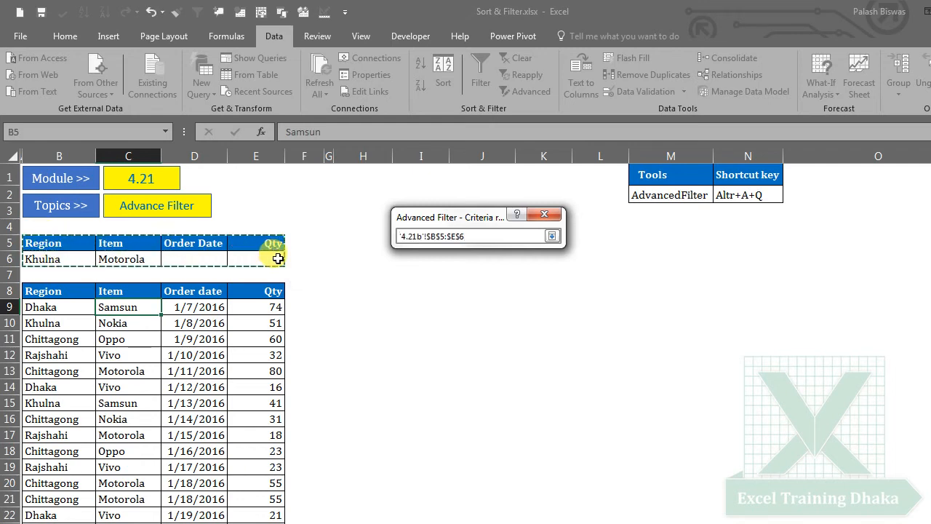
click(552, 236)
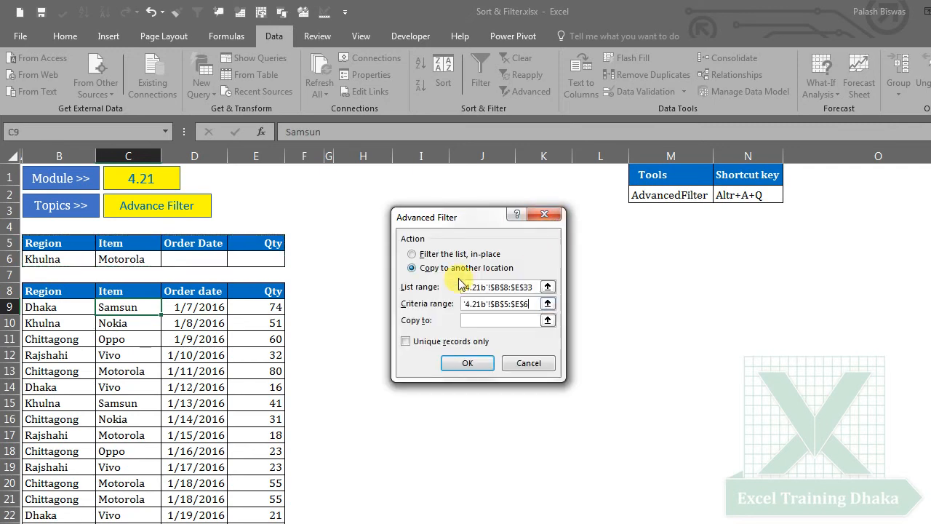
Set cell I9 as the copy destination and run the Advanced Filter
click(548, 321)
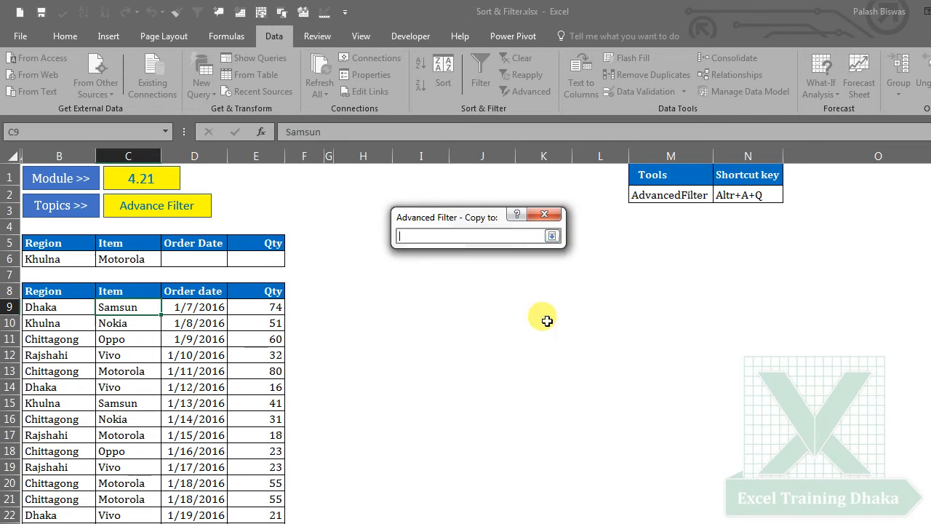
click(410, 305)
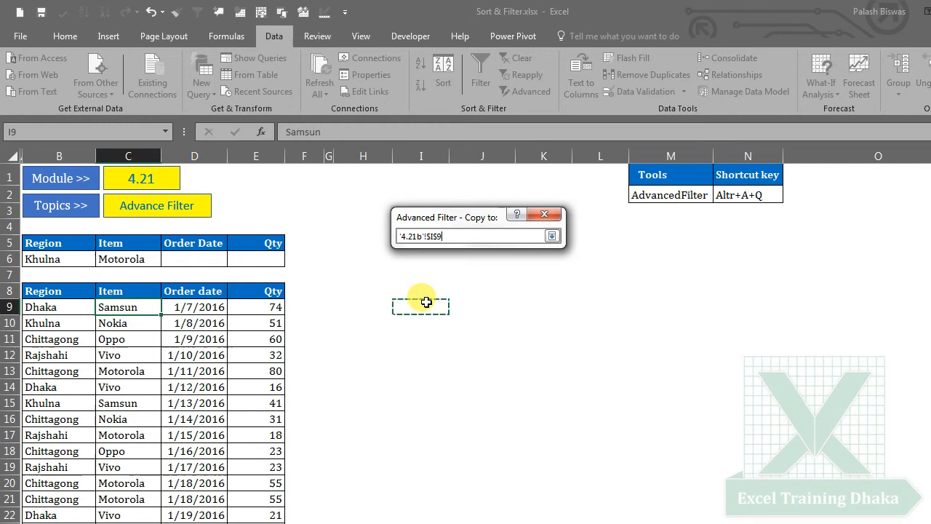
click(552, 237)
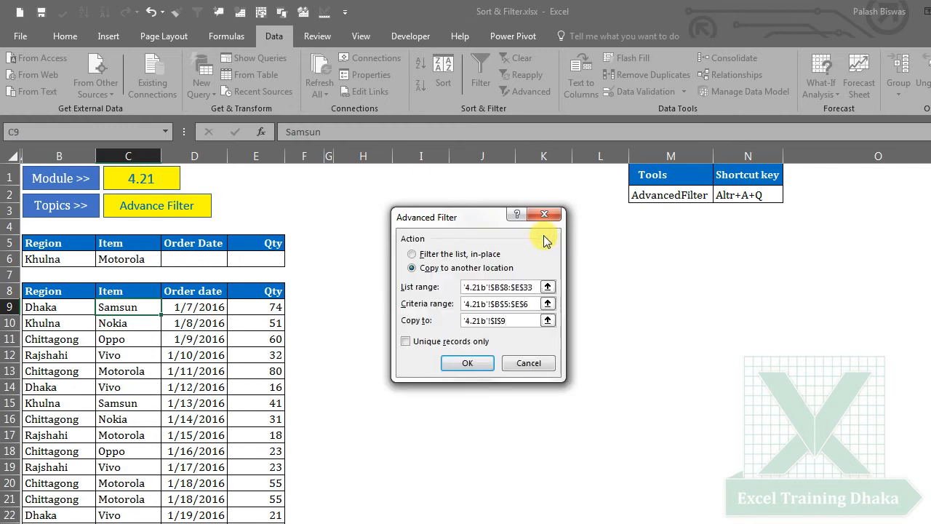
click(468, 364)
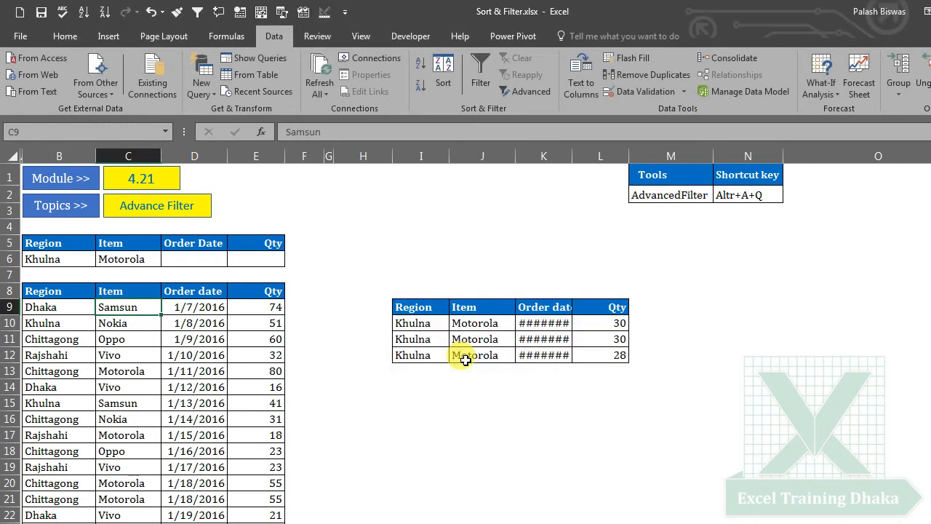
Widen column K to fit the order dates and move the extracted results table up one row to start at I8
drag(572, 155, 595, 151)
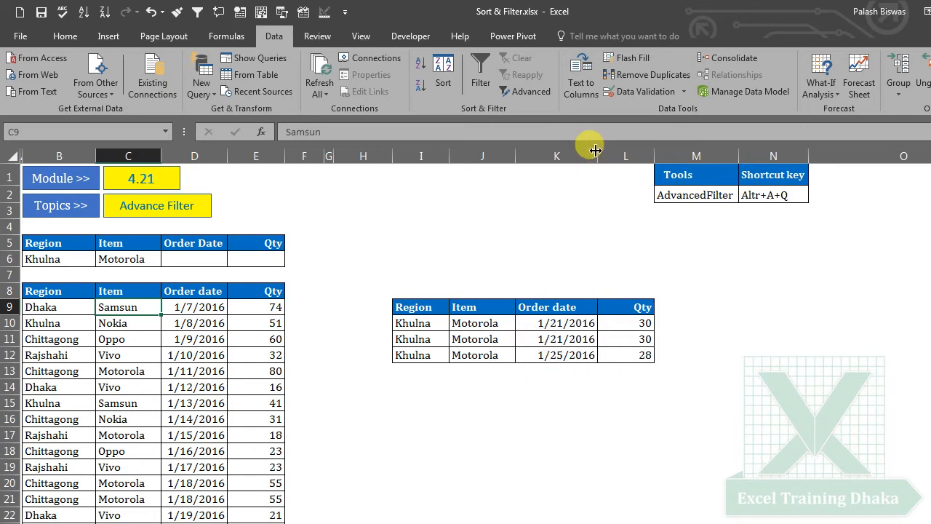
drag(413, 311, 631, 355)
drag(433, 298, 432, 288)
click(424, 379)
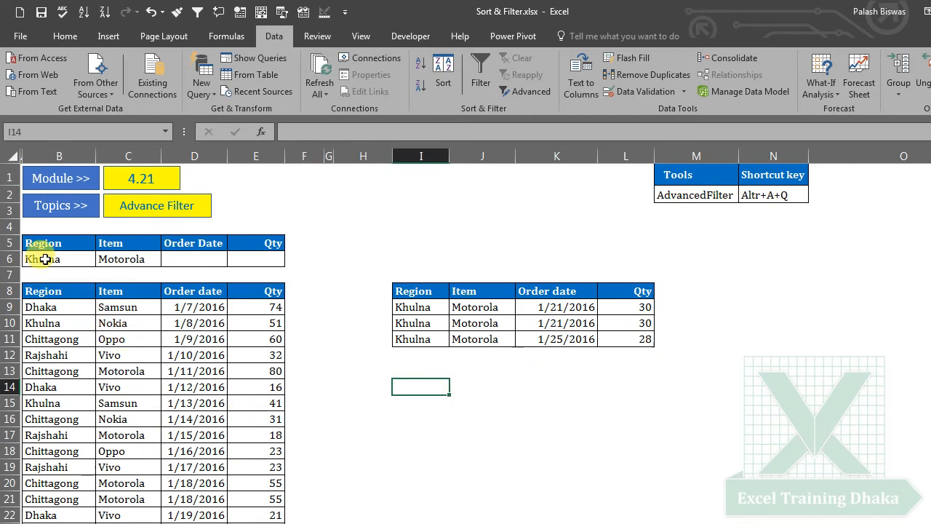
Insert a blank row at row 7, below the Khulna criteria row
click(10, 274)
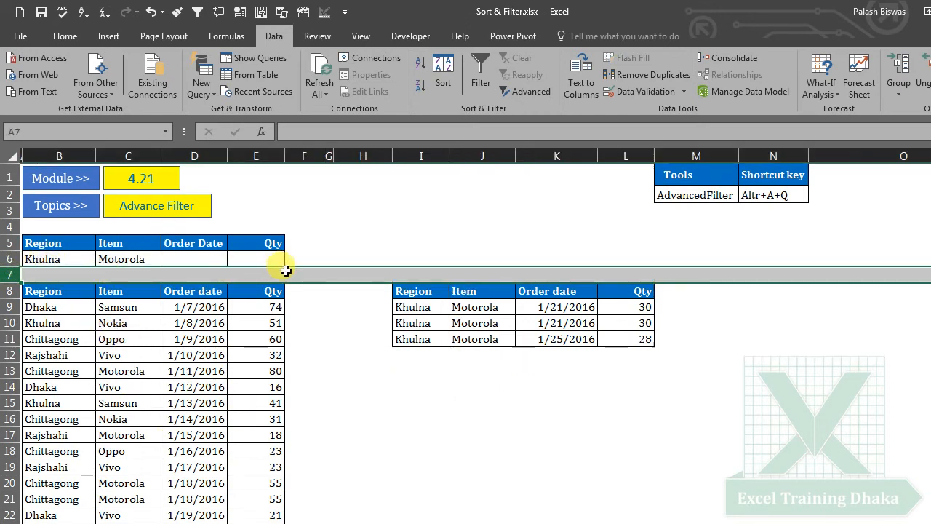
right_click(280, 268)
click(324, 374)
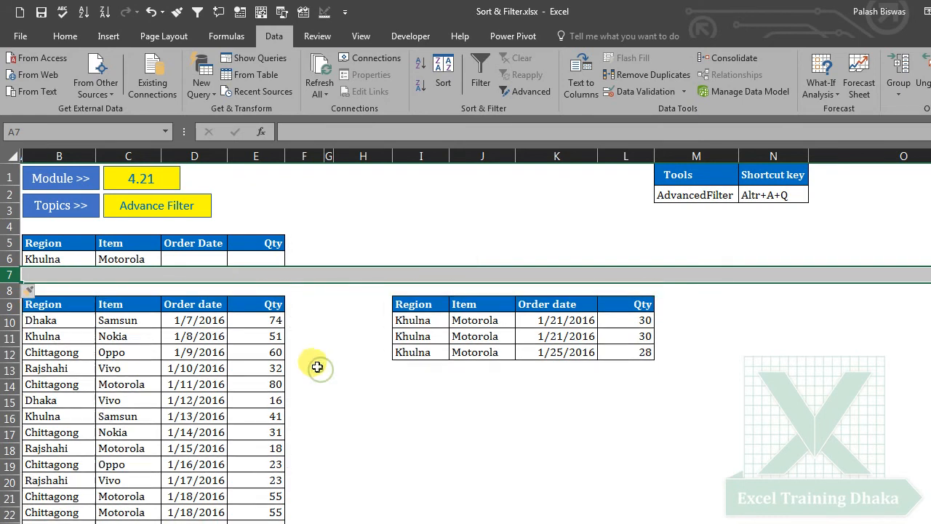
Copy Chittagong from B12 and Oppo from C12 as values only into criteria cells B7 and C7
click(66, 358)
drag(78, 363, 79, 311)
drag(85, 280, 84, 279)
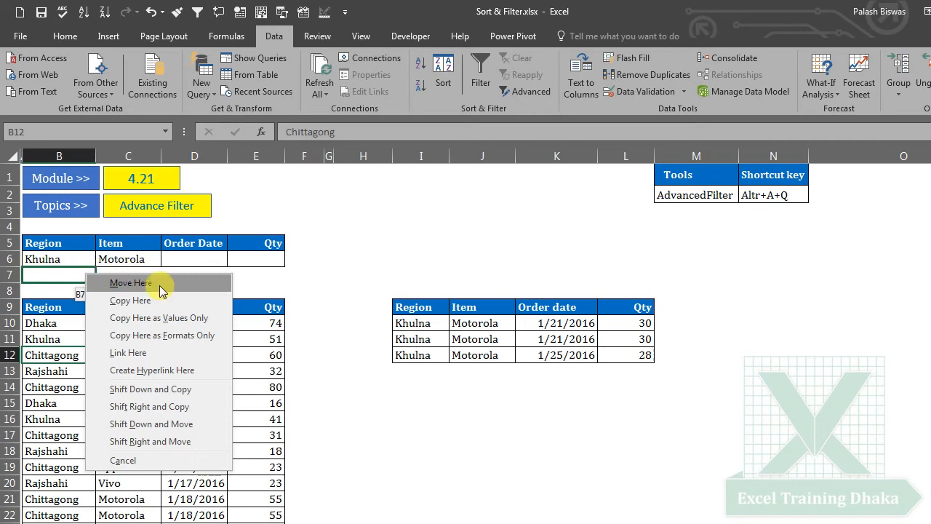
click(184, 314)
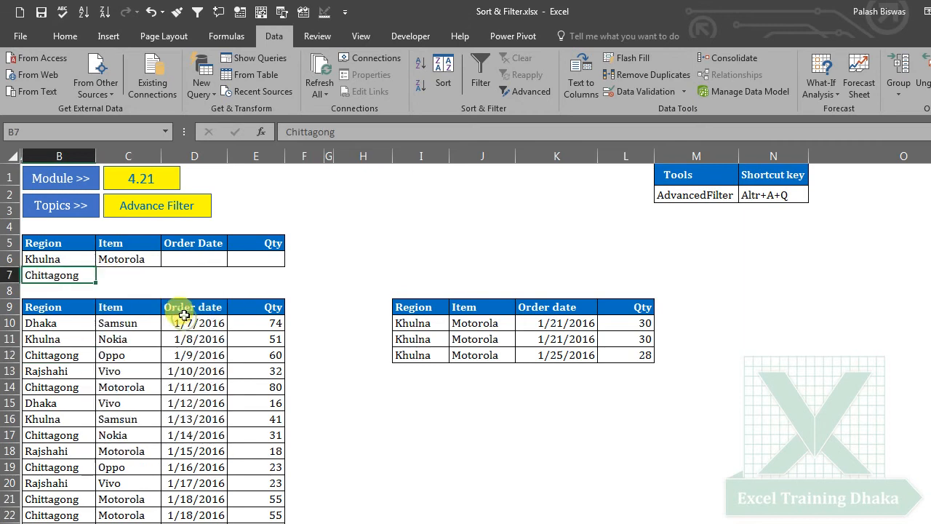
click(128, 358)
drag(135, 350, 133, 277)
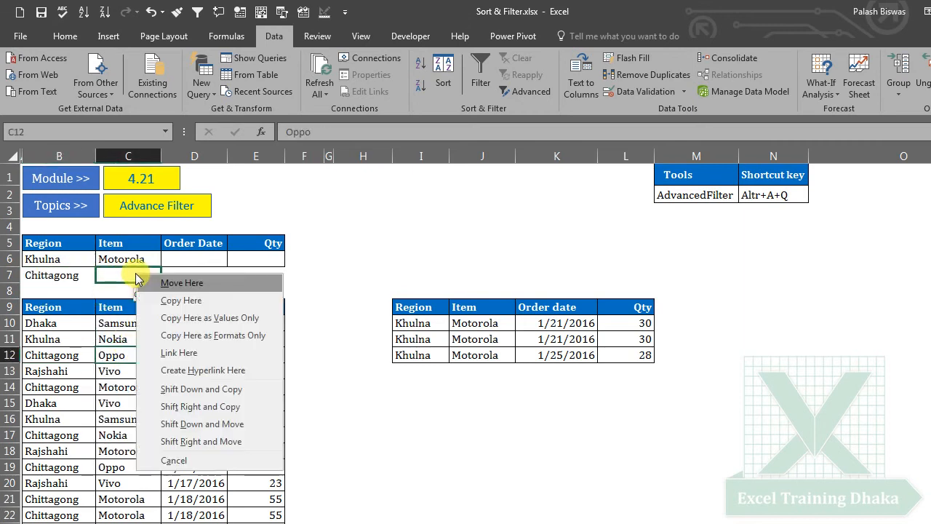
click(209, 318)
Apply borders to the new criteria row B7:E7
drag(43, 271, 256, 276)
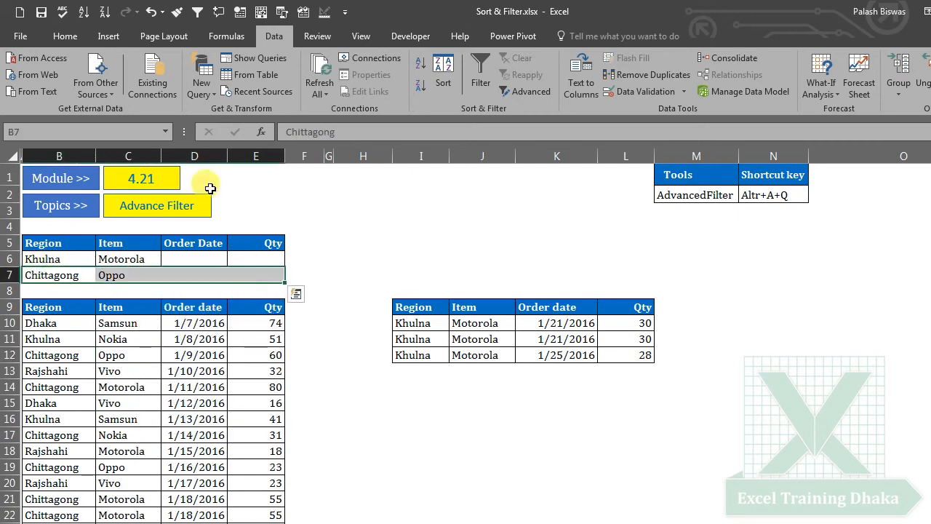
click(65, 37)
click(187, 85)
click(362, 386)
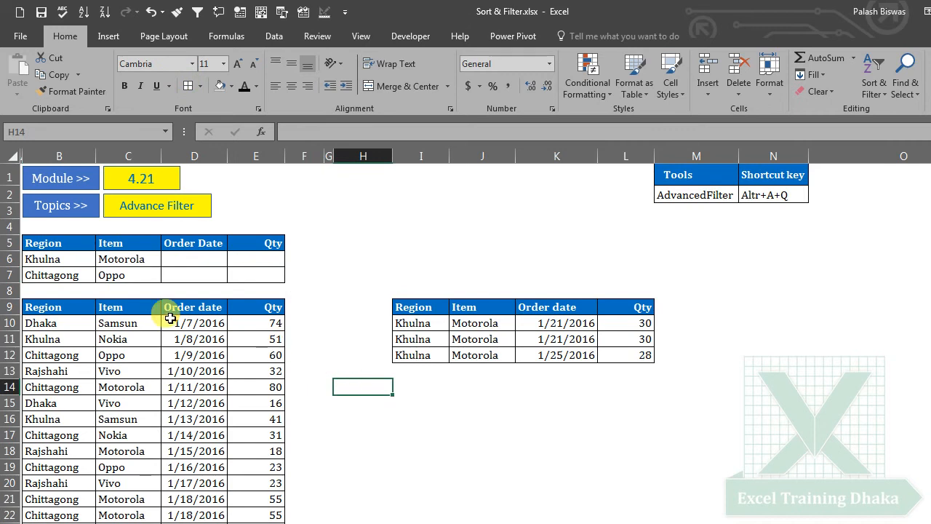
drag(44, 262, 123, 275)
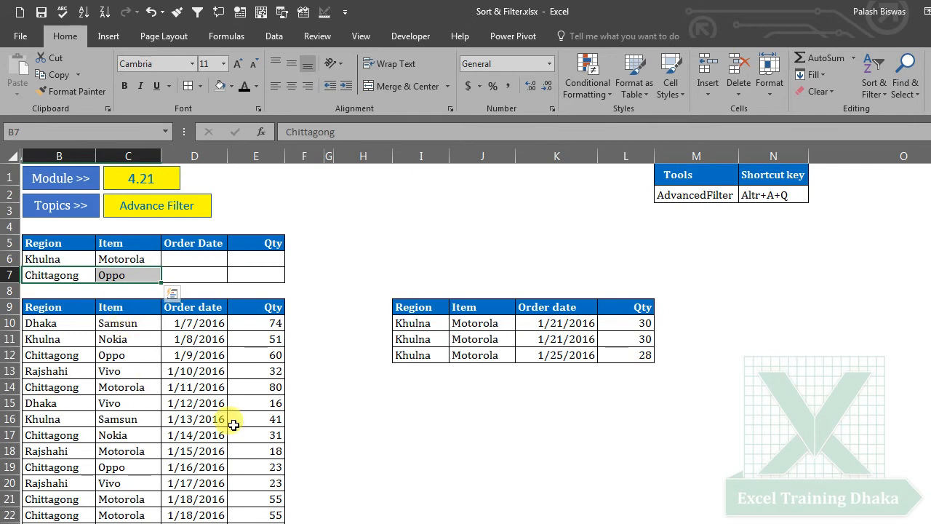
click(211, 386)
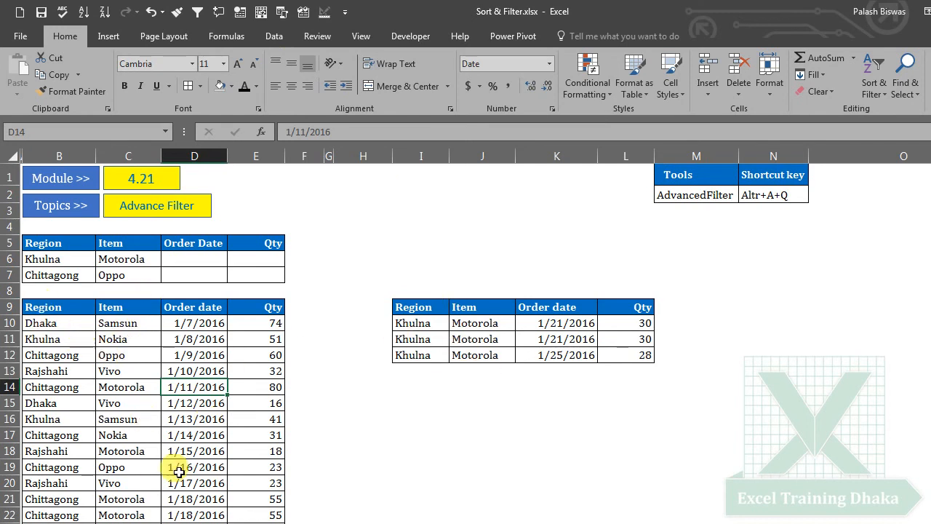
drag(429, 301, 638, 357)
Start an Advanced Filter from the order table and check that the list range B9:E34 covers all orders
click(165, 369)
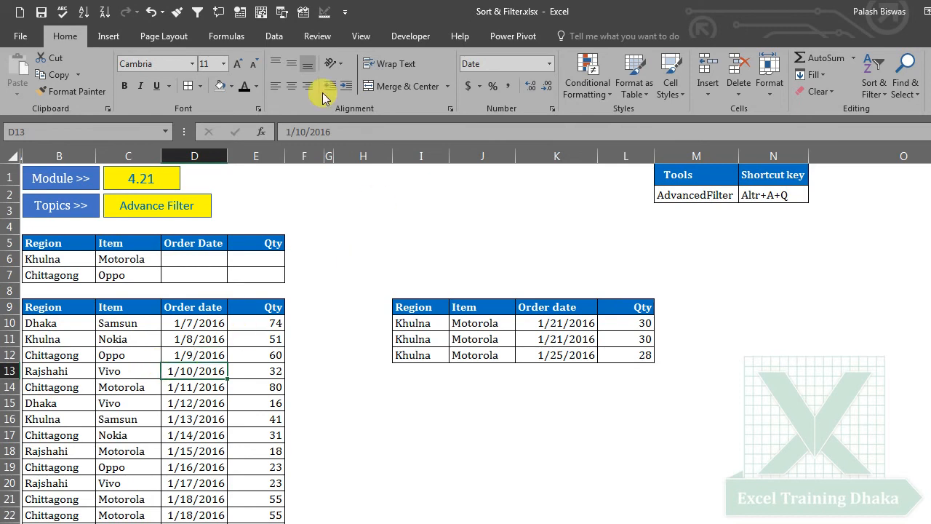
click(272, 37)
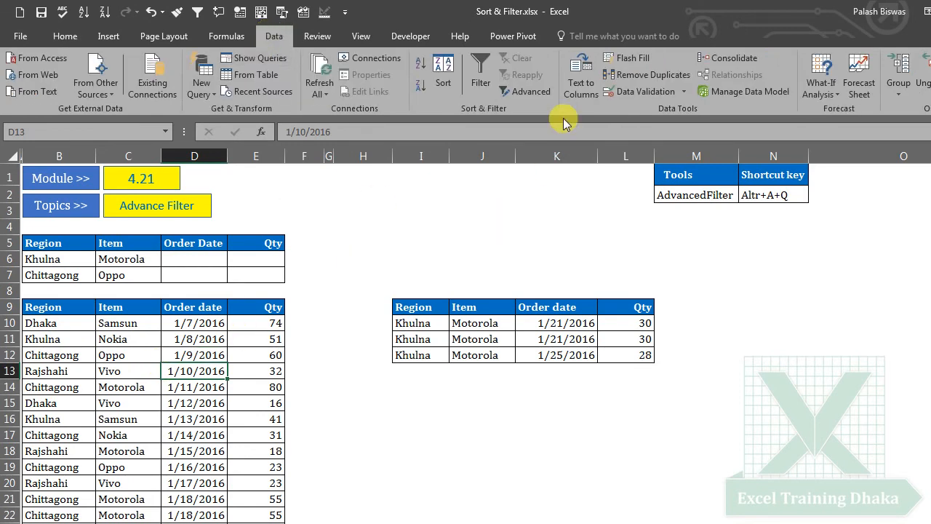
click(518, 92)
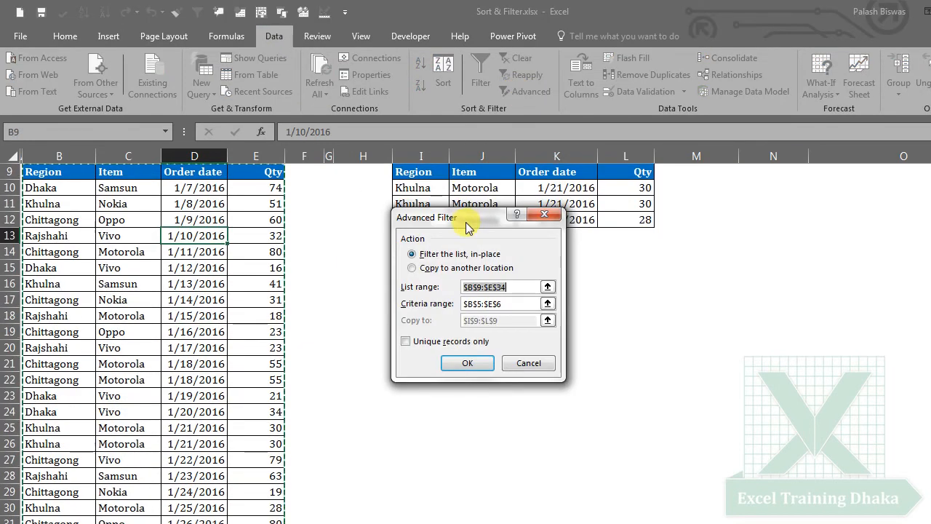
drag(468, 219, 487, 219)
click(571, 287)
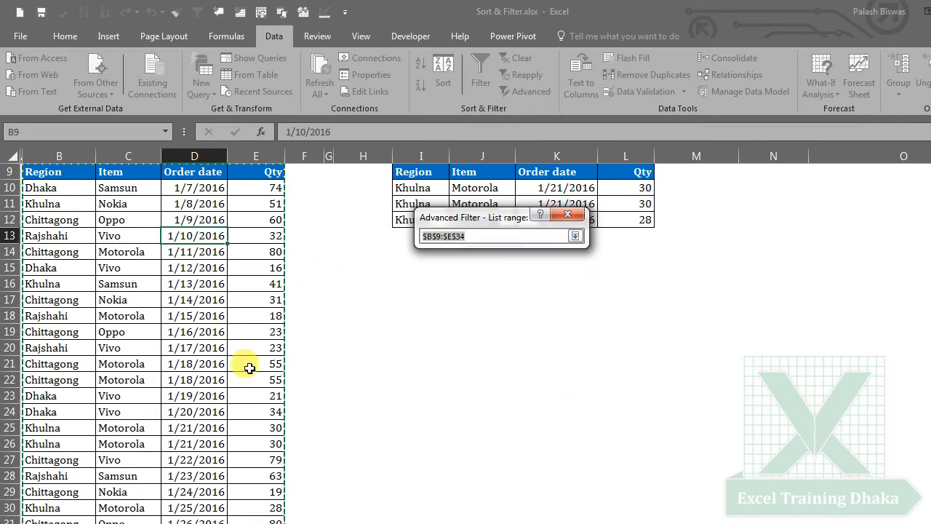
scroll(229, 386, up, 3)
scroll(219, 451, down, 10)
scroll(214, 451, up, 8)
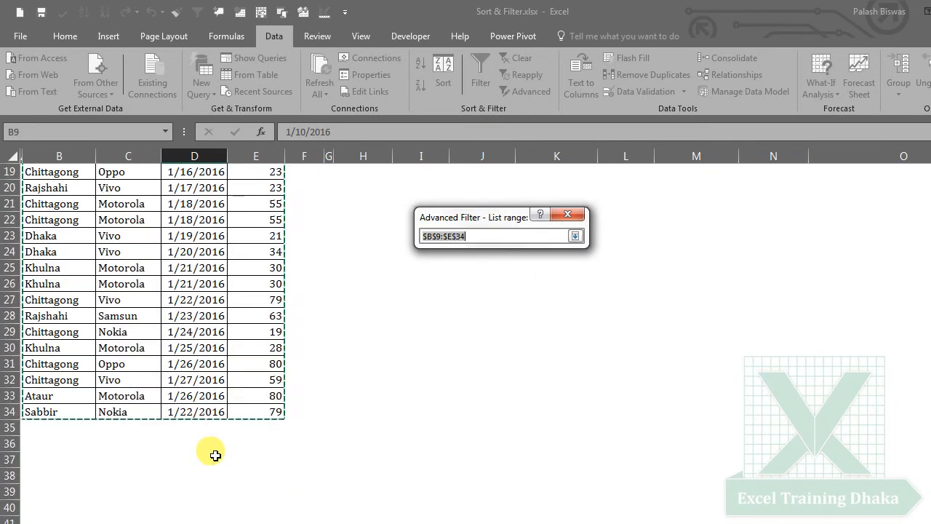
click(575, 236)
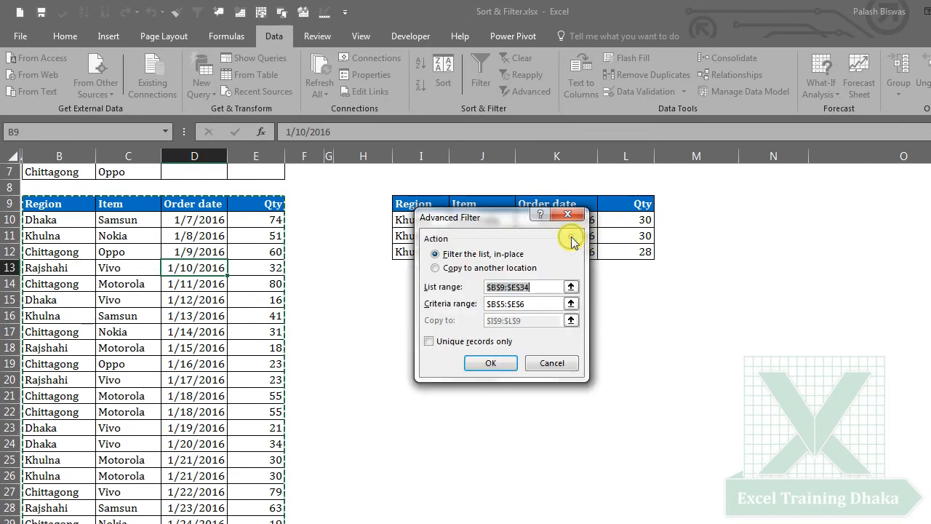
Set the Advanced Filter's criteria range to B5:E7 so it covers both criteria rows
click(572, 303)
scroll(266, 327, up, 2)
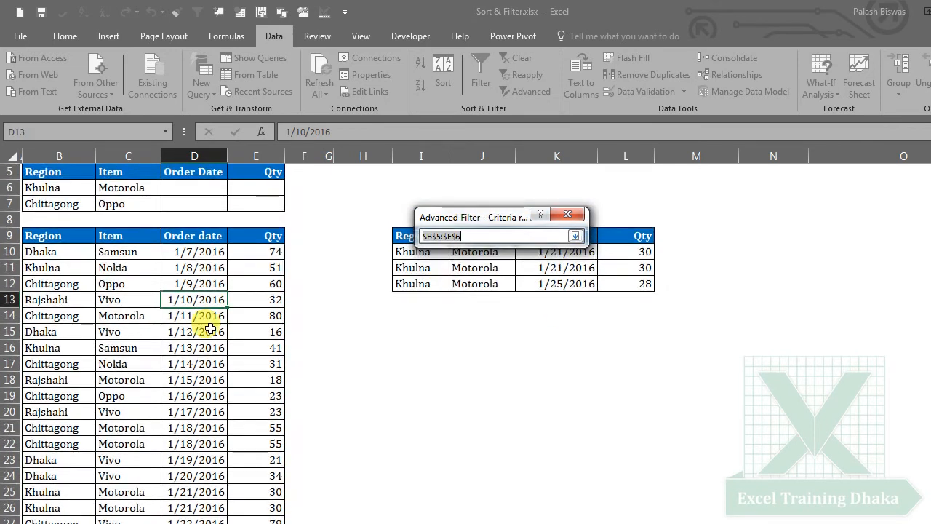
drag(38, 243, 270, 277)
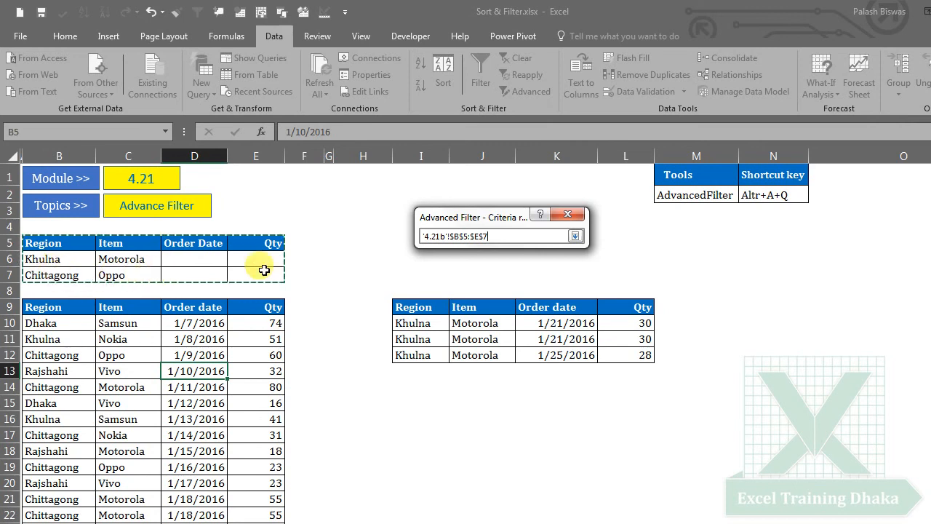
click(575, 235)
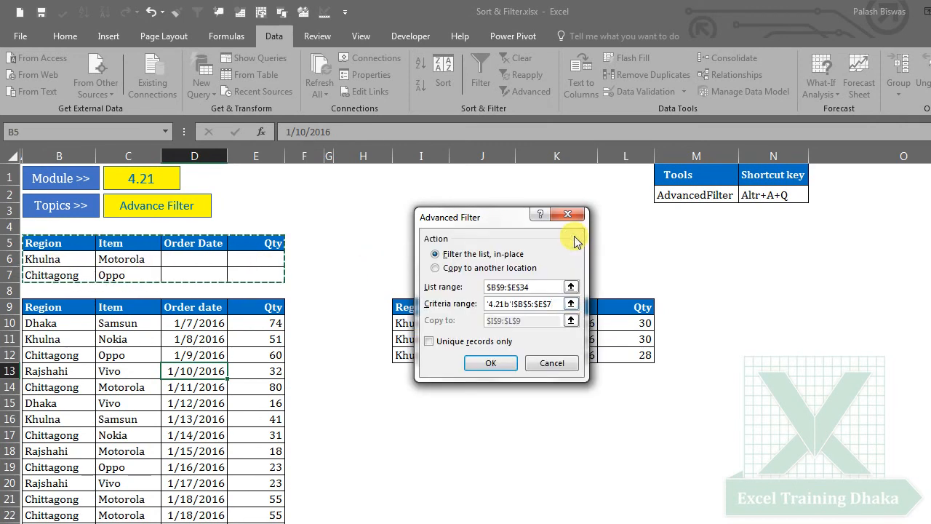
Copy the filtered orders to another location, using the header cells I9:L9 as the destination, and run the filter
click(436, 269)
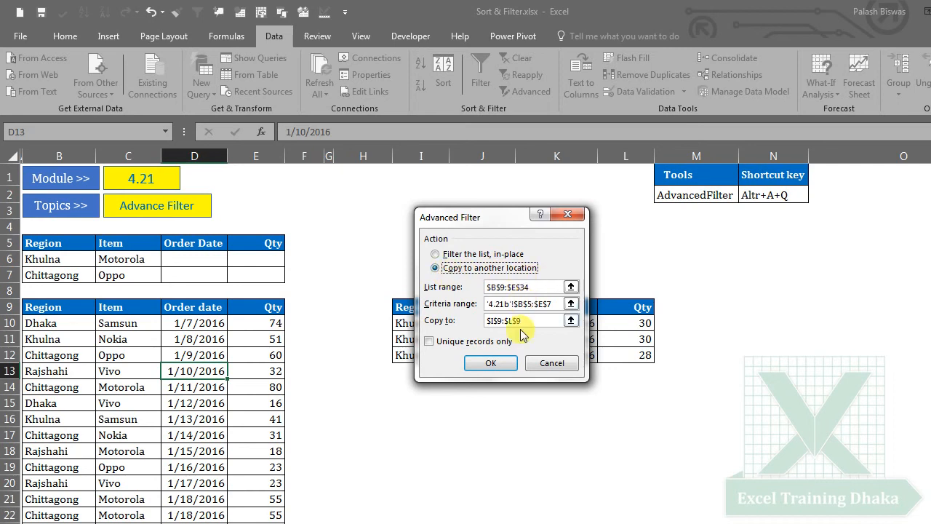
click(571, 321)
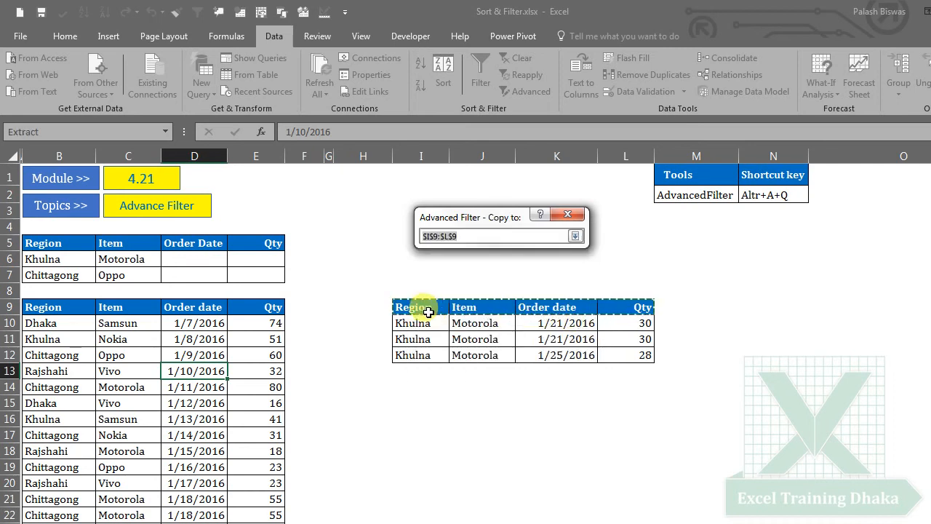
click(575, 235)
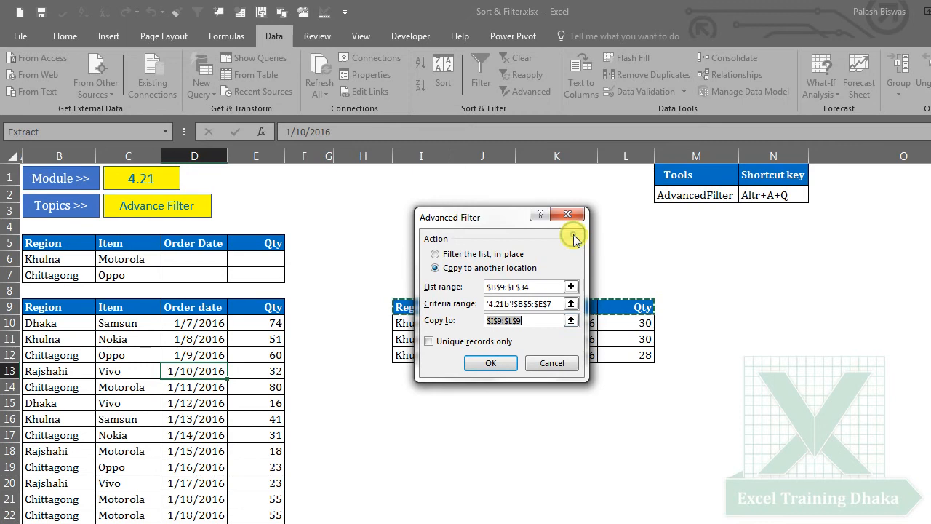
click(489, 363)
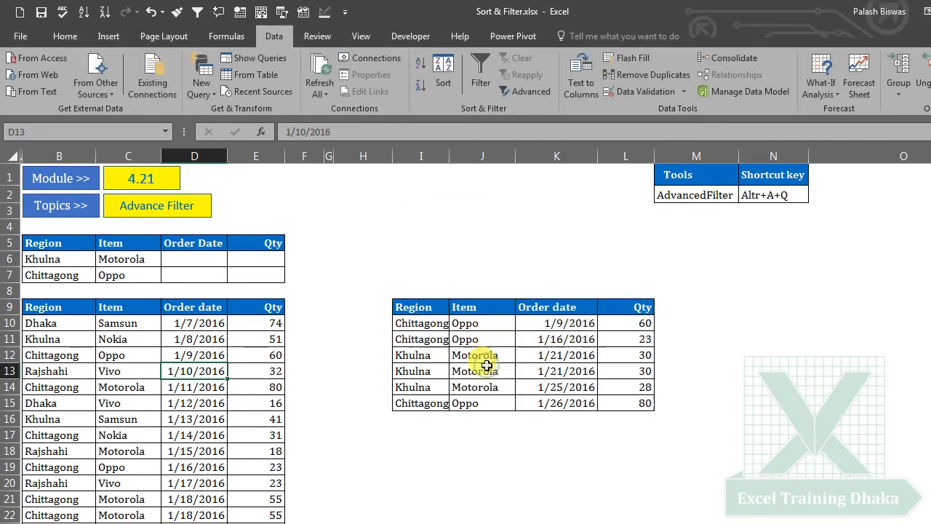
Fit column I to its contents and check the extracted orders in I10:L15 for duplicate rows
double_click(448, 156)
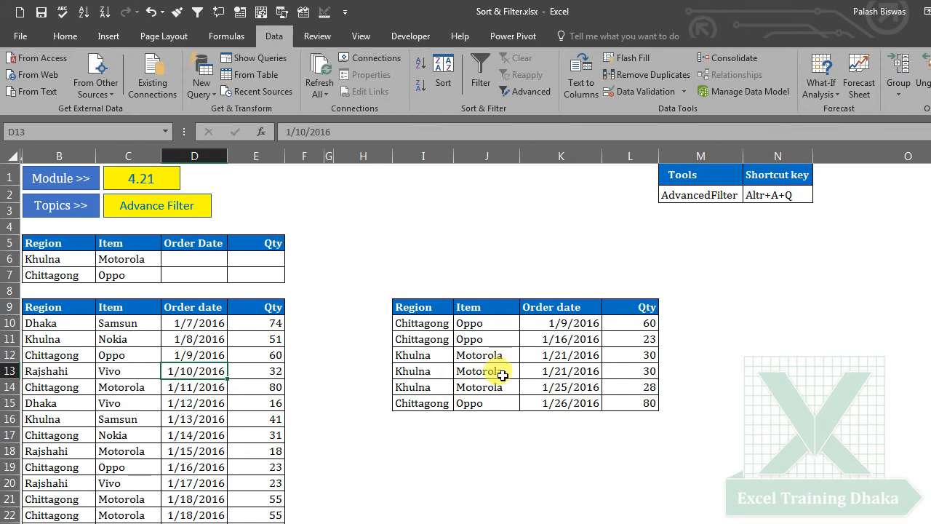
drag(428, 321, 622, 403)
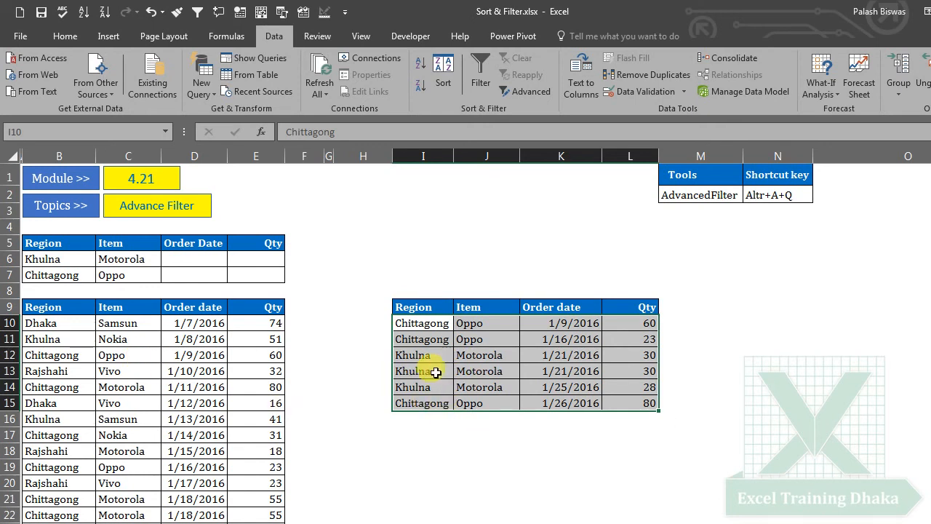
drag(426, 374, 645, 376)
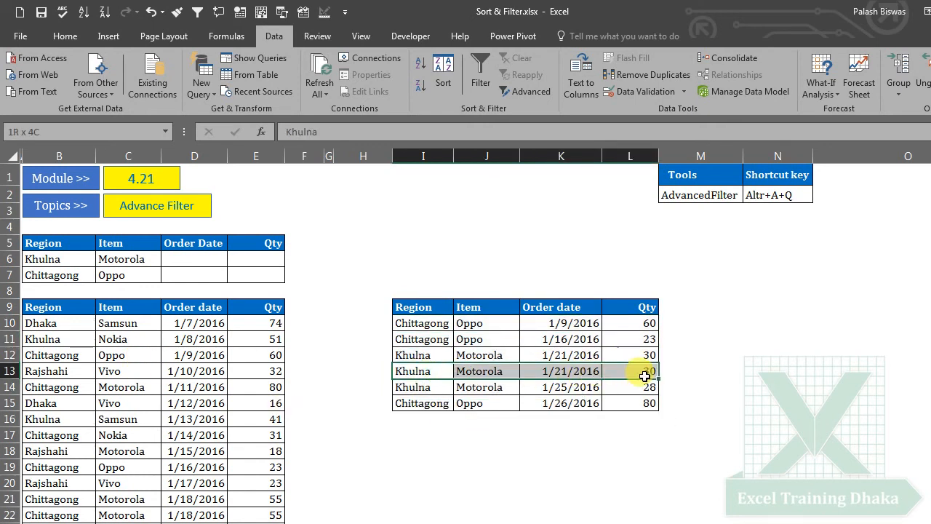
drag(427, 371, 664, 372)
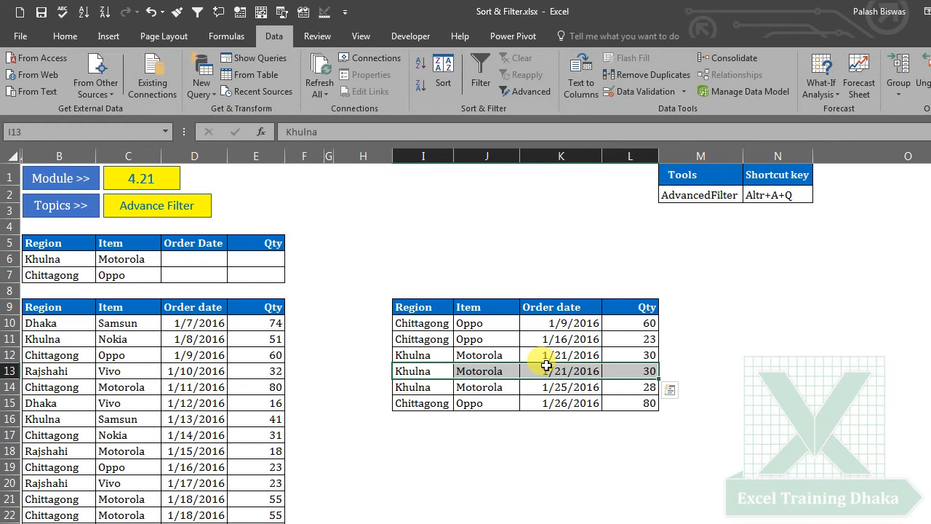
Start another Advanced Filter on the order table, copying to another location with list range B9:E34
click(166, 387)
click(145, 334)
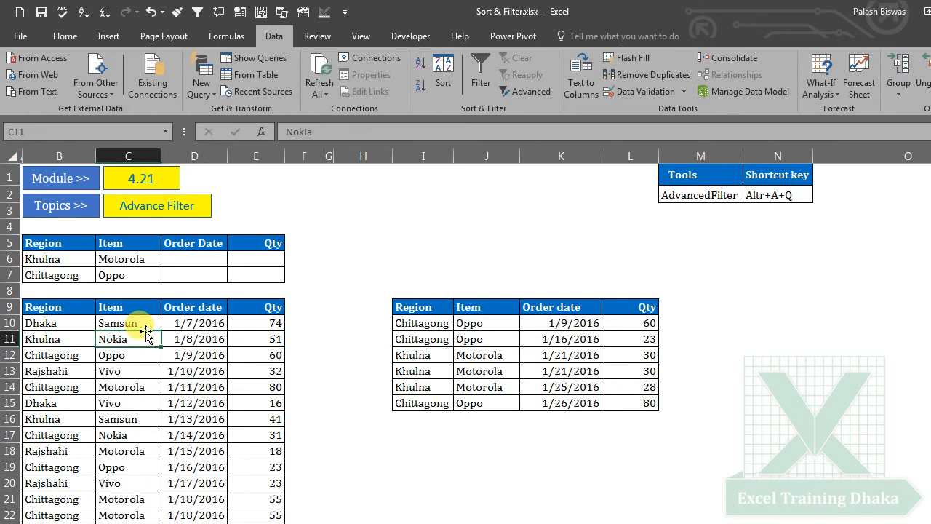
click(523, 92)
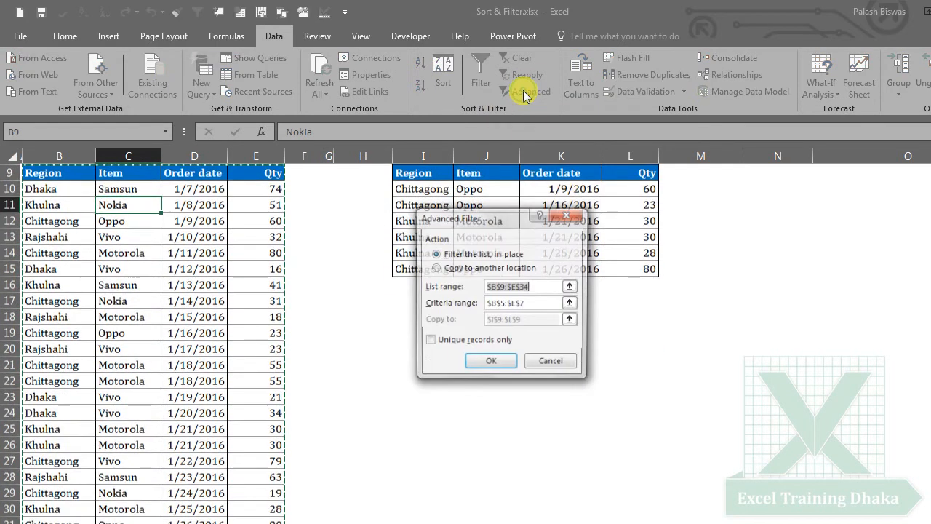
click(435, 268)
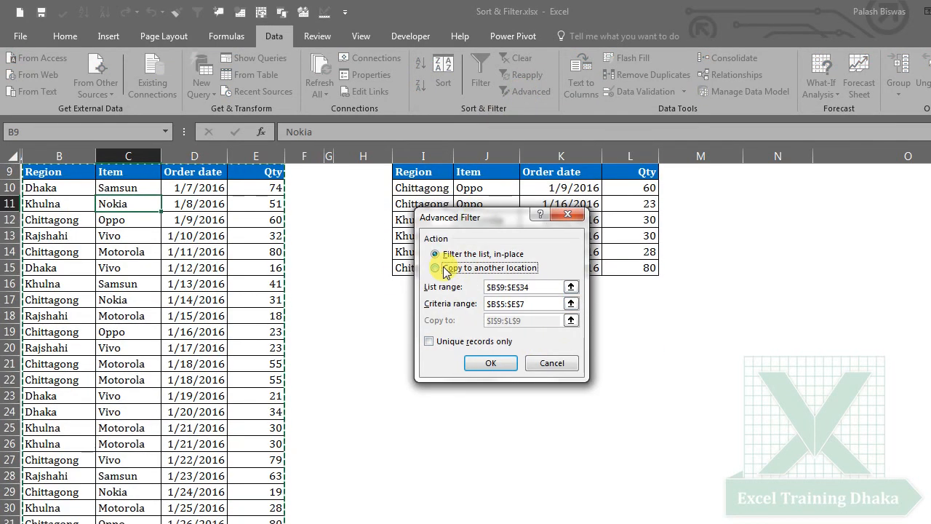
click(571, 288)
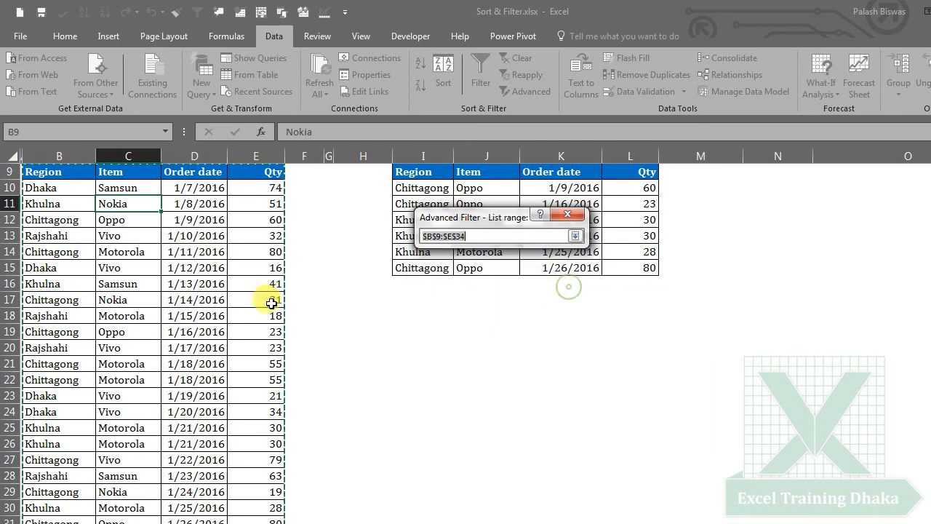
scroll(249, 322, up, 2)
click(575, 236)
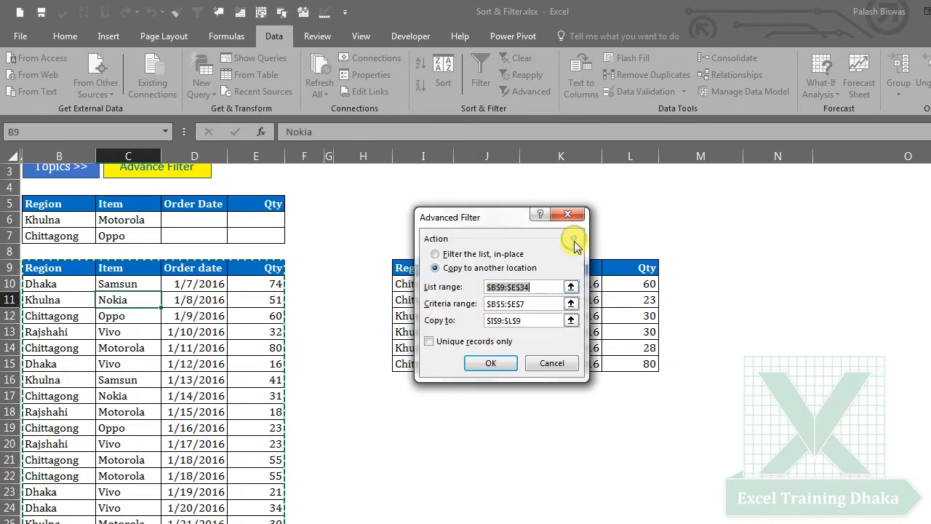
Set the criteria range to B5:E7 and try to extract unique records only to the single cell I9
click(575, 306)
drag(43, 209, 268, 238)
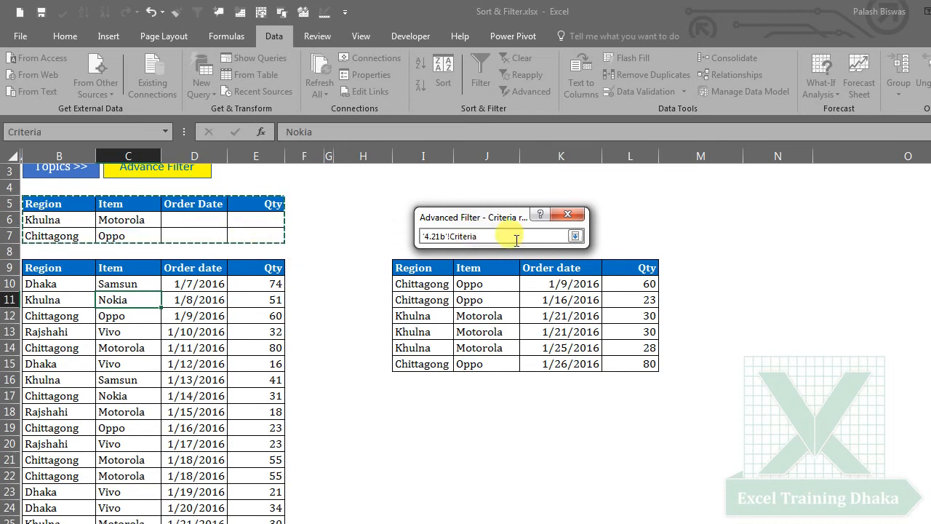
click(575, 236)
click(568, 313)
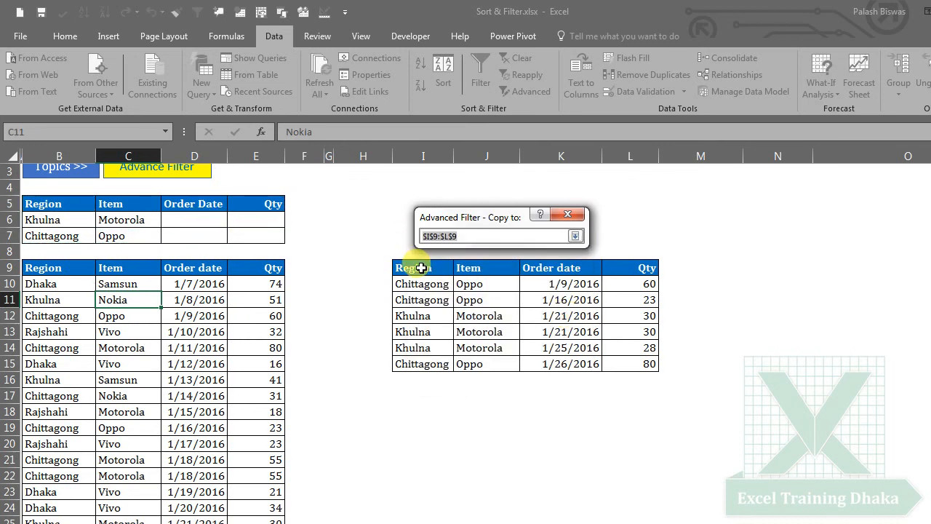
click(422, 268)
click(575, 237)
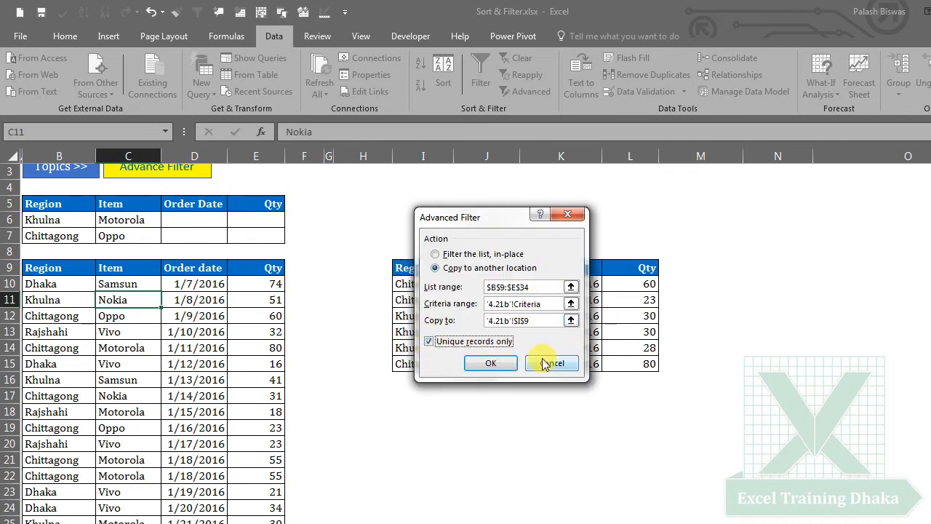
drag(485, 222, 691, 274)
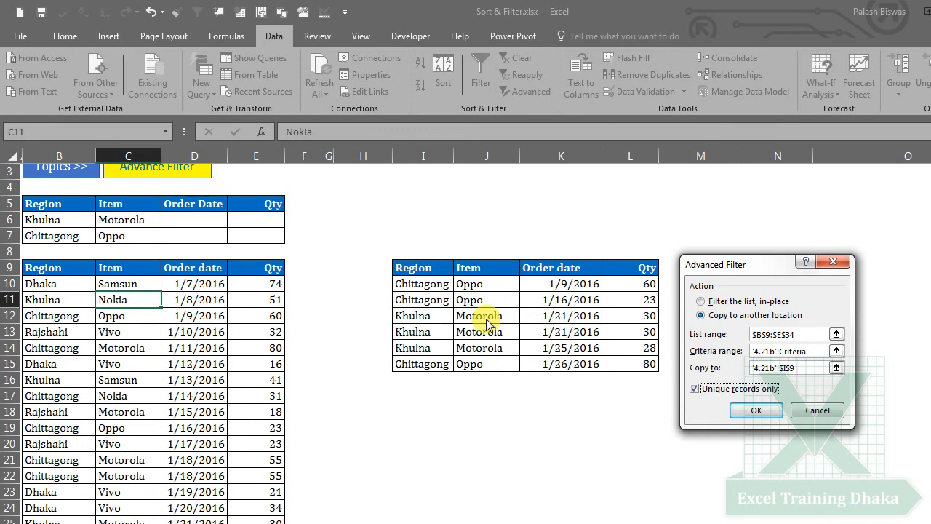
drag(711, 265, 712, 195)
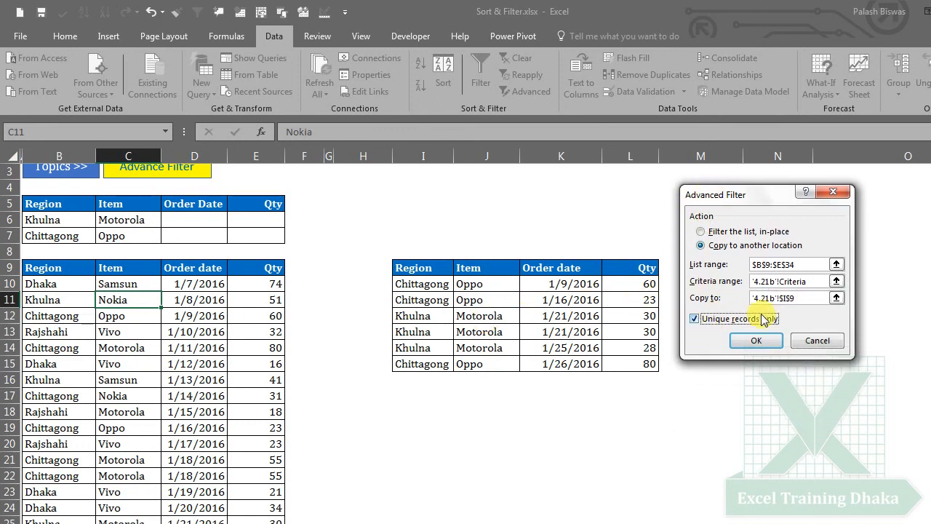
click(749, 342)
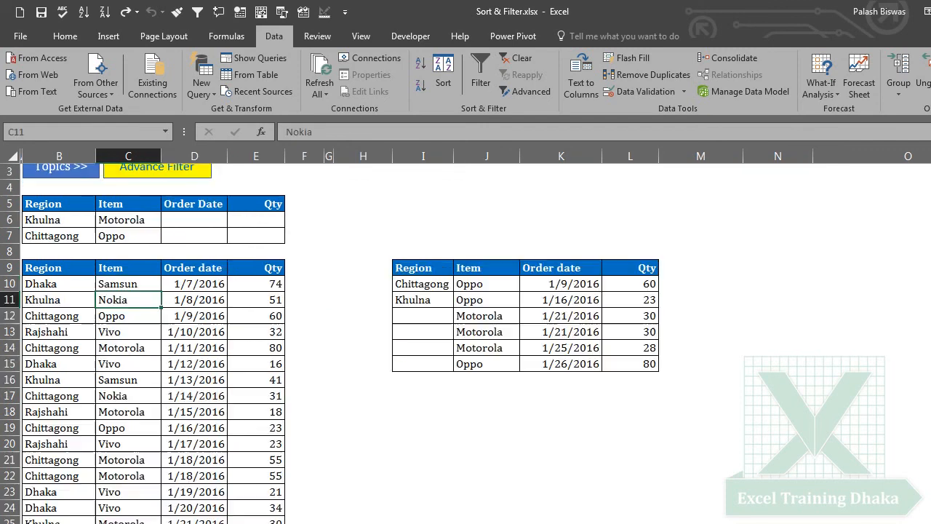
Restart the Advanced Filter from the order table, copying to another location with list range B9:E34 and criteria range B5:E7
click(200, 317)
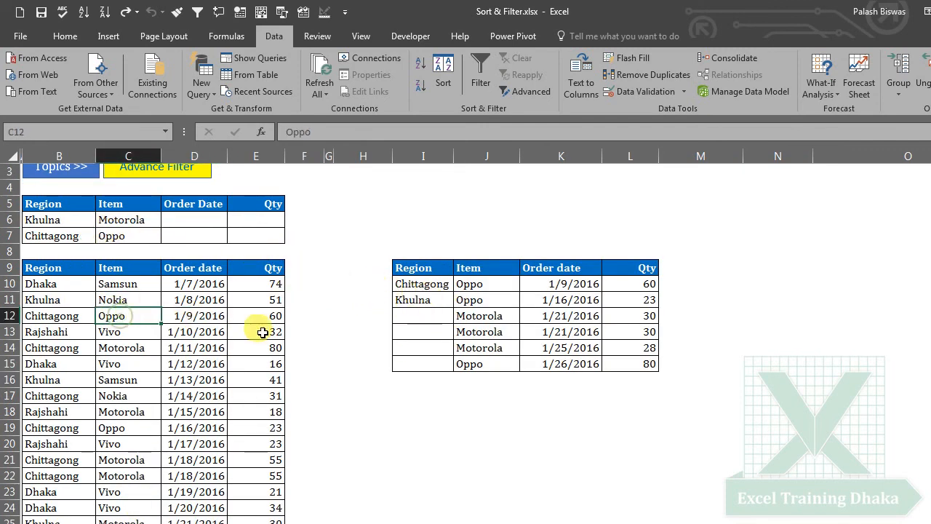
drag(400, 267, 633, 265)
click(134, 300)
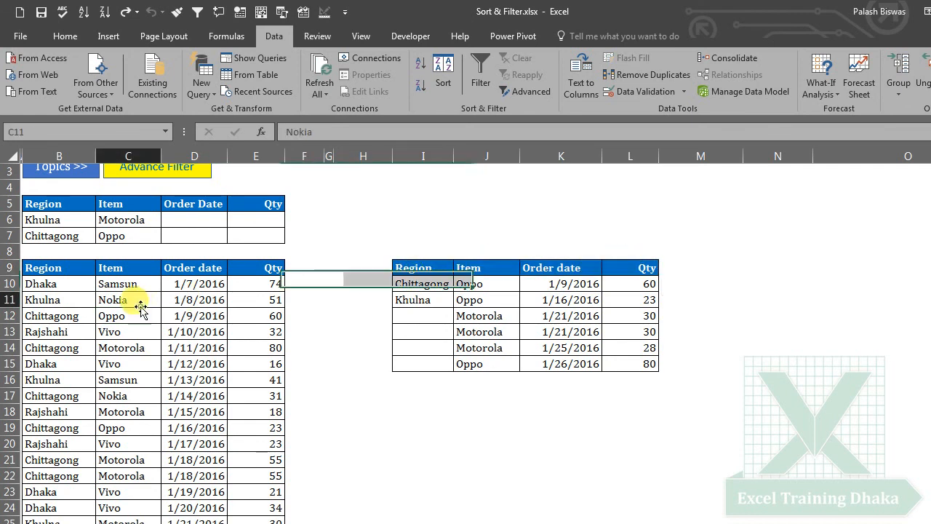
click(524, 91)
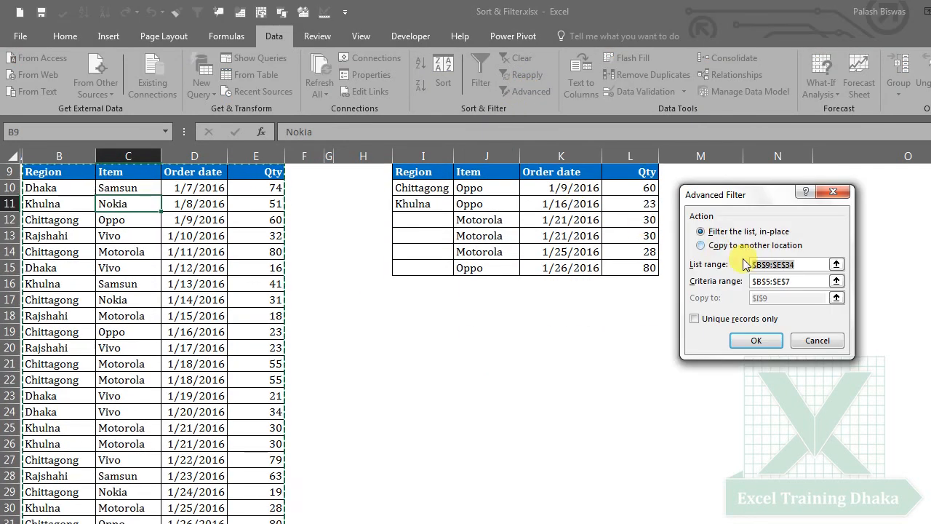
click(744, 245)
click(837, 264)
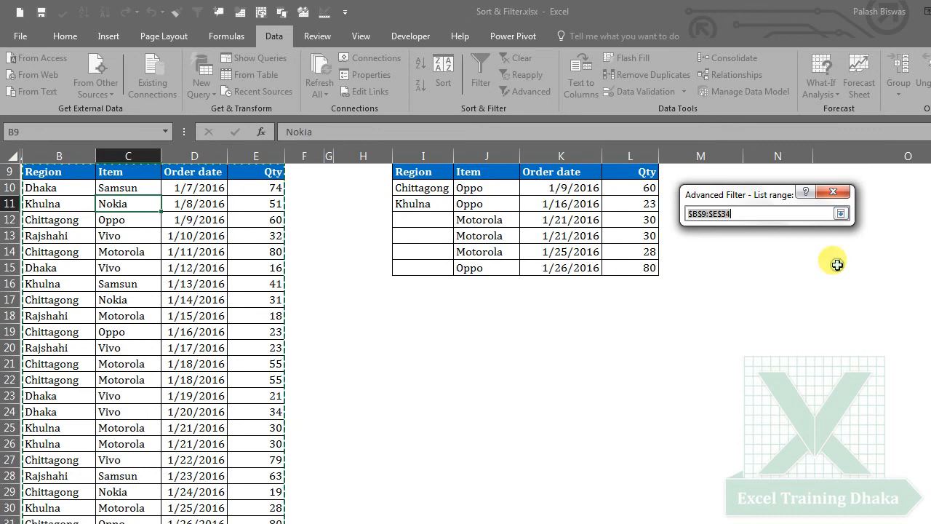
click(842, 214)
click(836, 283)
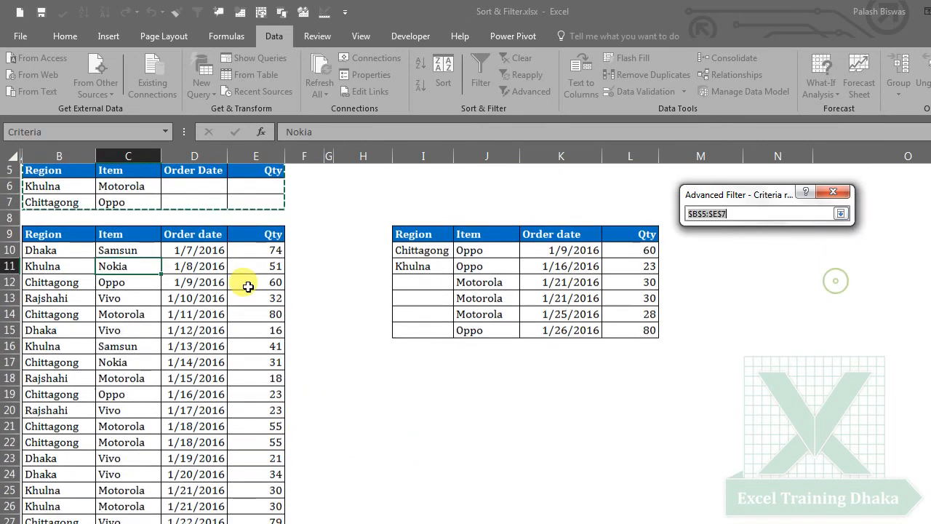
click(842, 215)
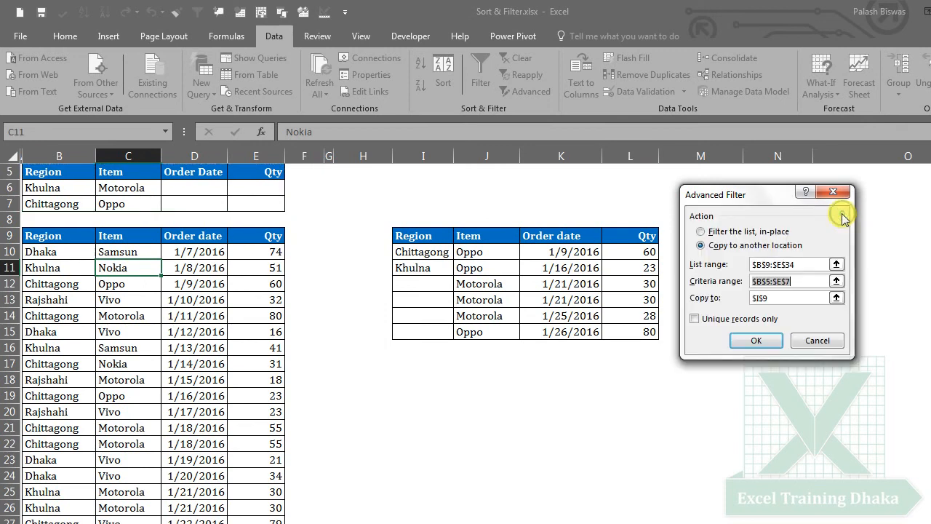
Extract unique records only to the header cells I9:L9 and check the Khulna Motorola row dated 1/21/2016 for duplicates
click(837, 299)
drag(404, 234, 640, 231)
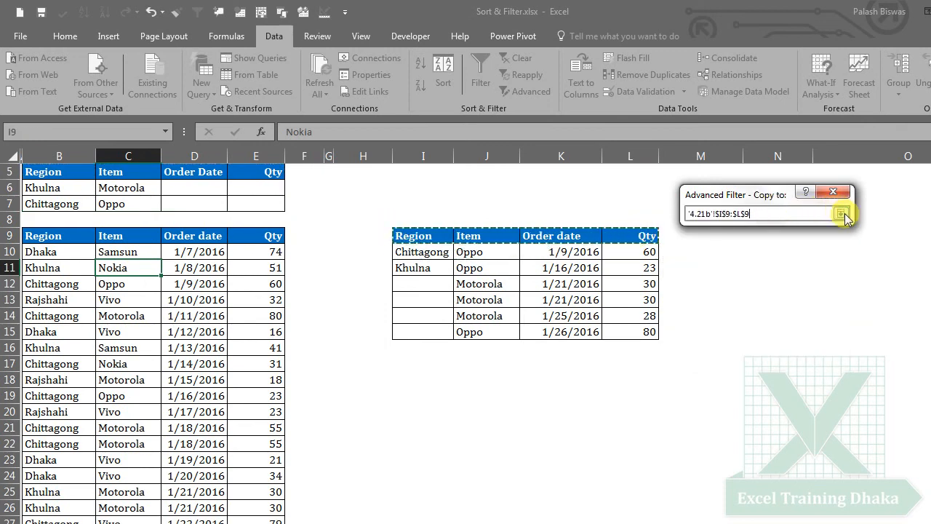
click(842, 214)
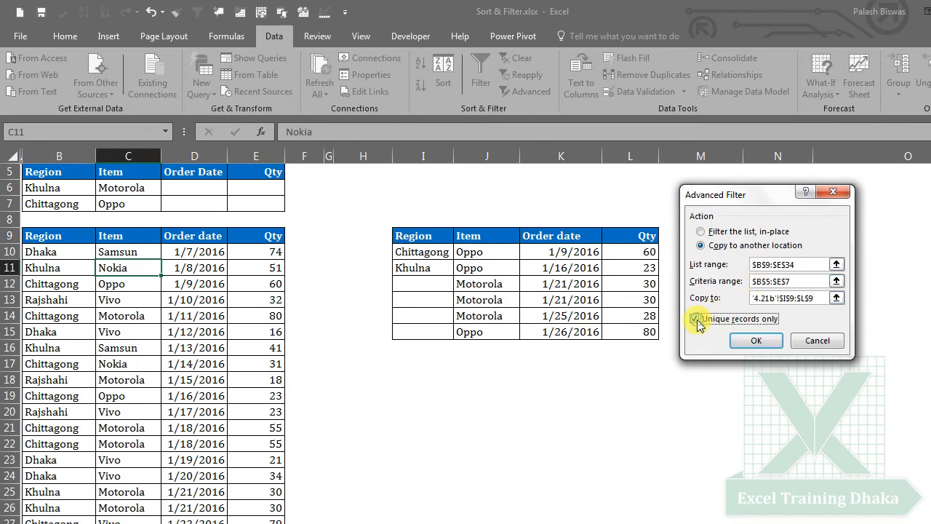
click(757, 341)
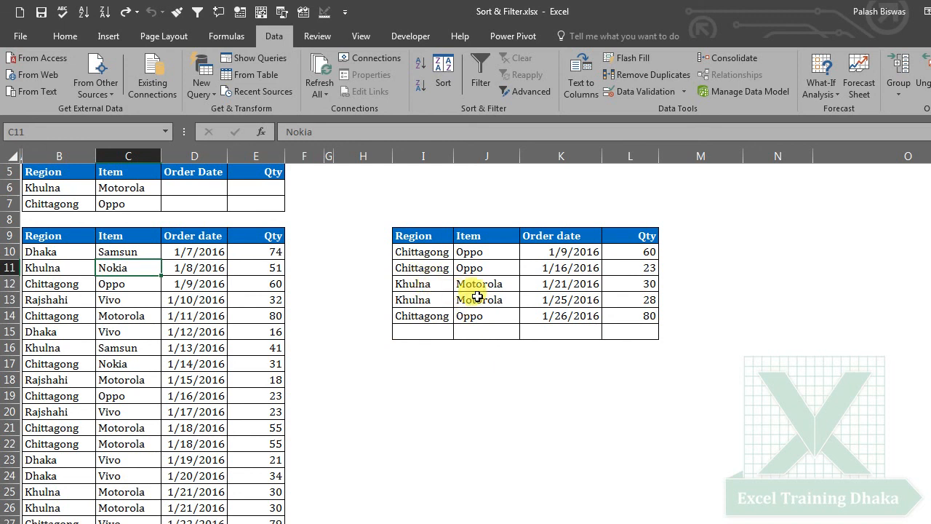
click(424, 283)
drag(424, 284, 639, 285)
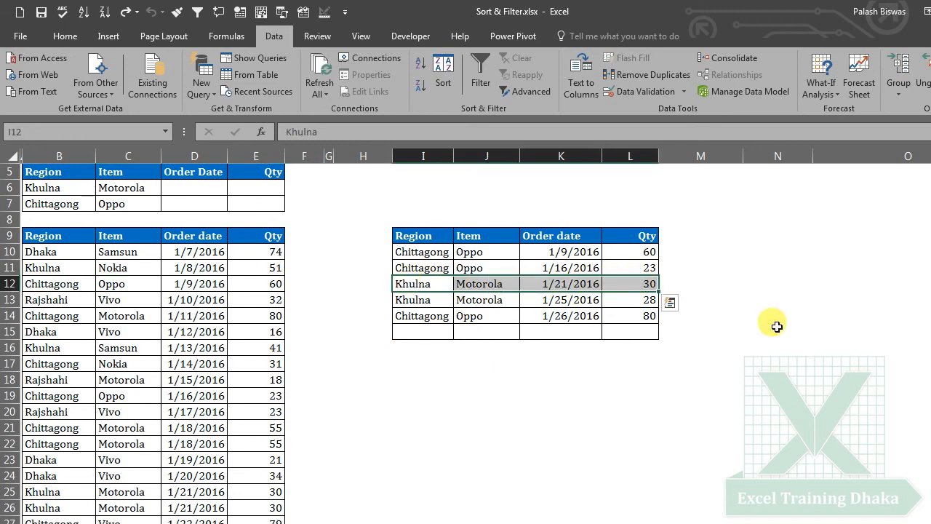
click(369, 331)
scroll(372, 336, up, 2)
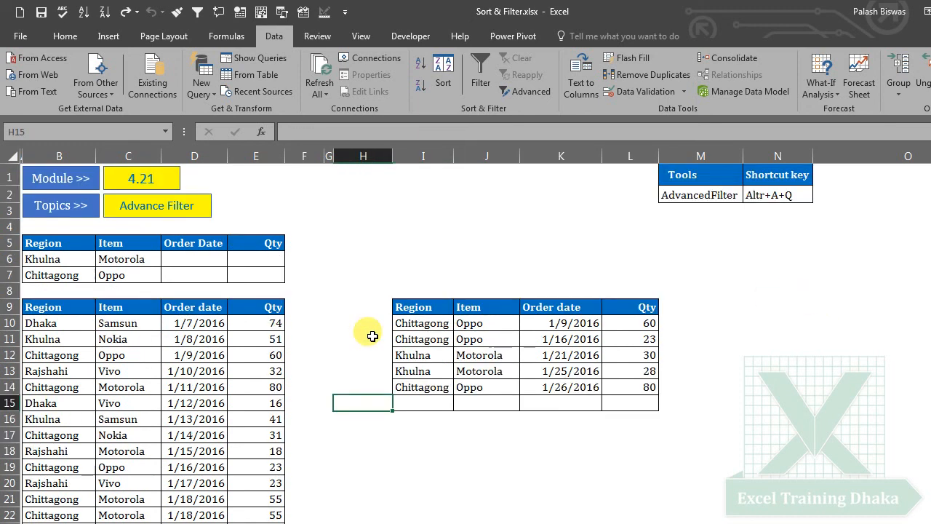